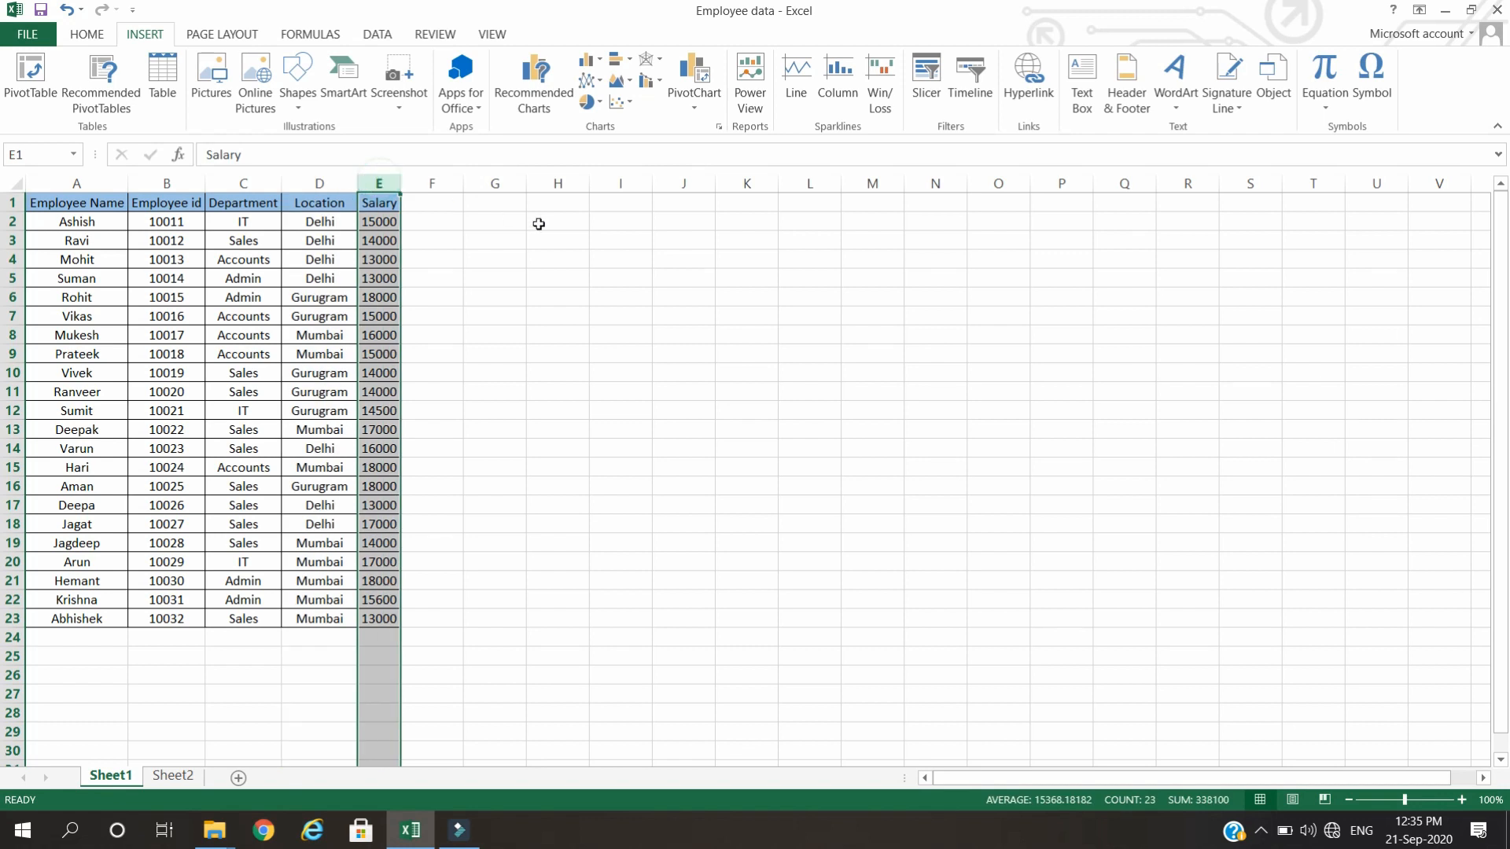
Create a PivotTable on a new worksheet from the employee data in Sheet1, range A1:E23.
{"action": "left_click", "coordinate": [556, 295]}
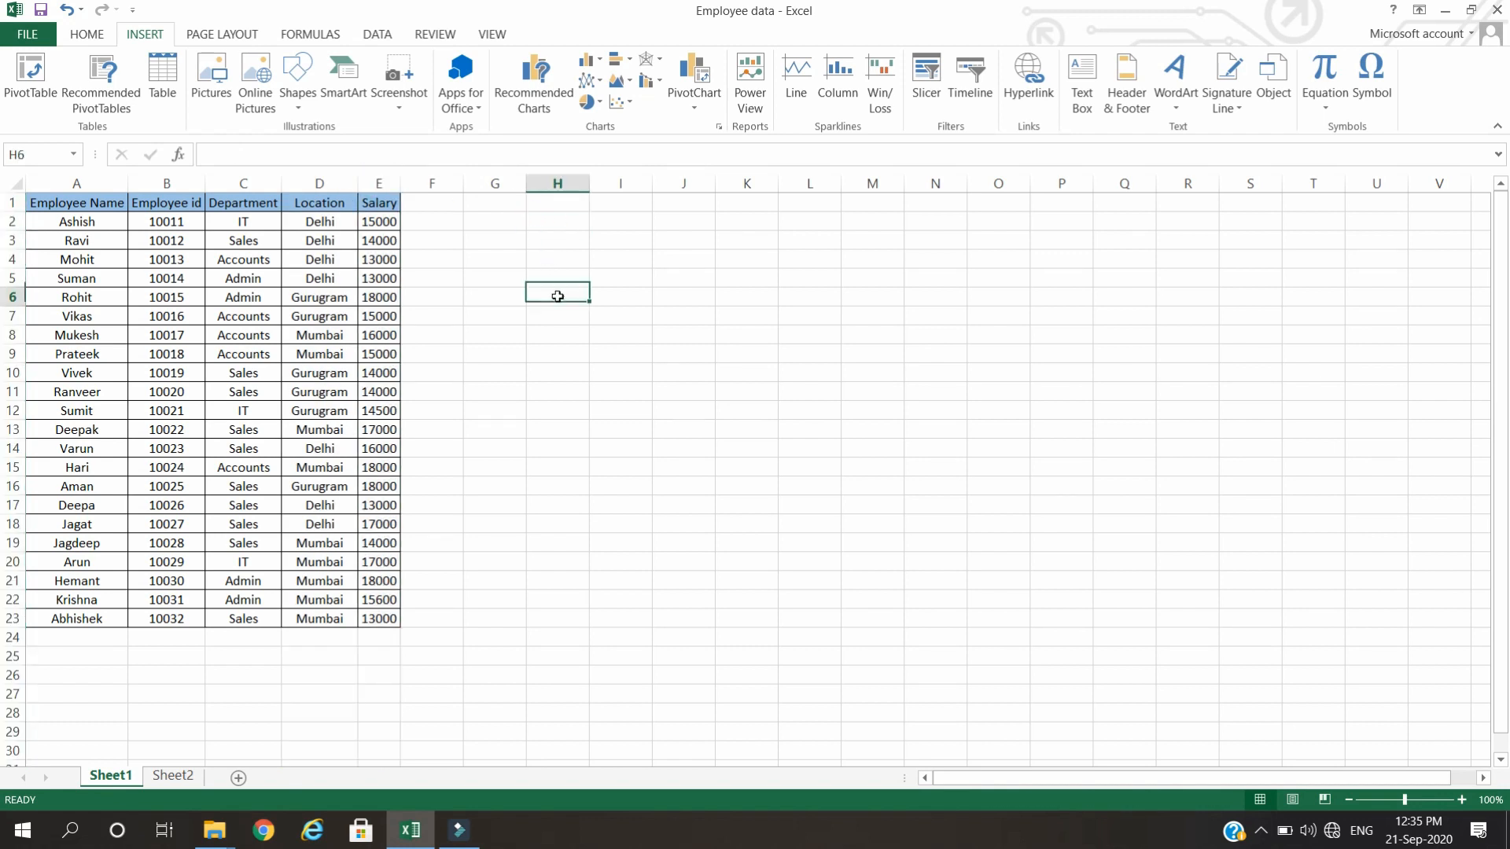
{"action": "left_click", "coordinate": [64, 242]}
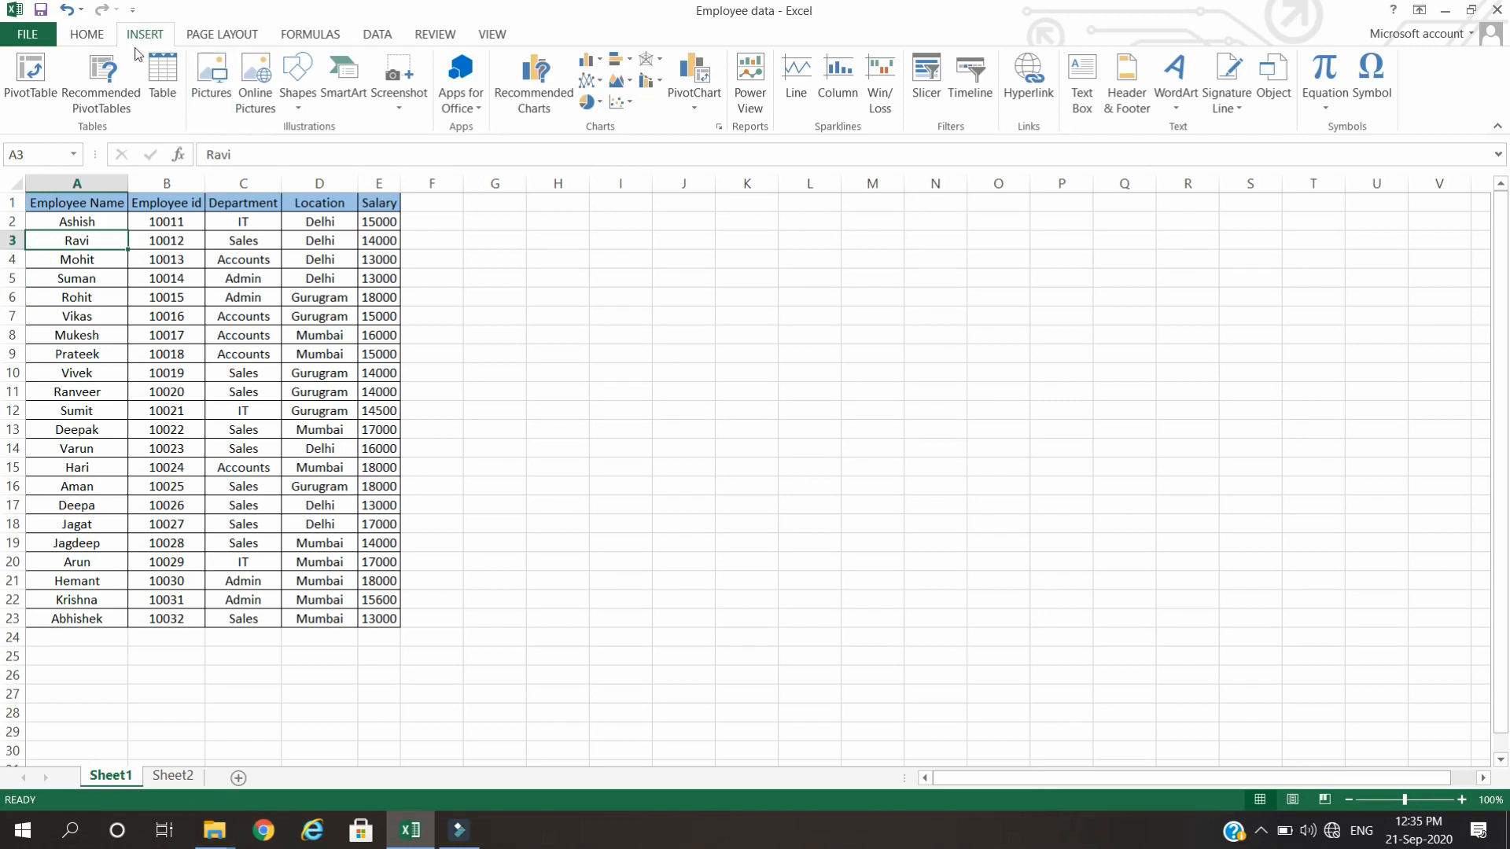
{"action": "left_click", "coordinate": [32, 101]}
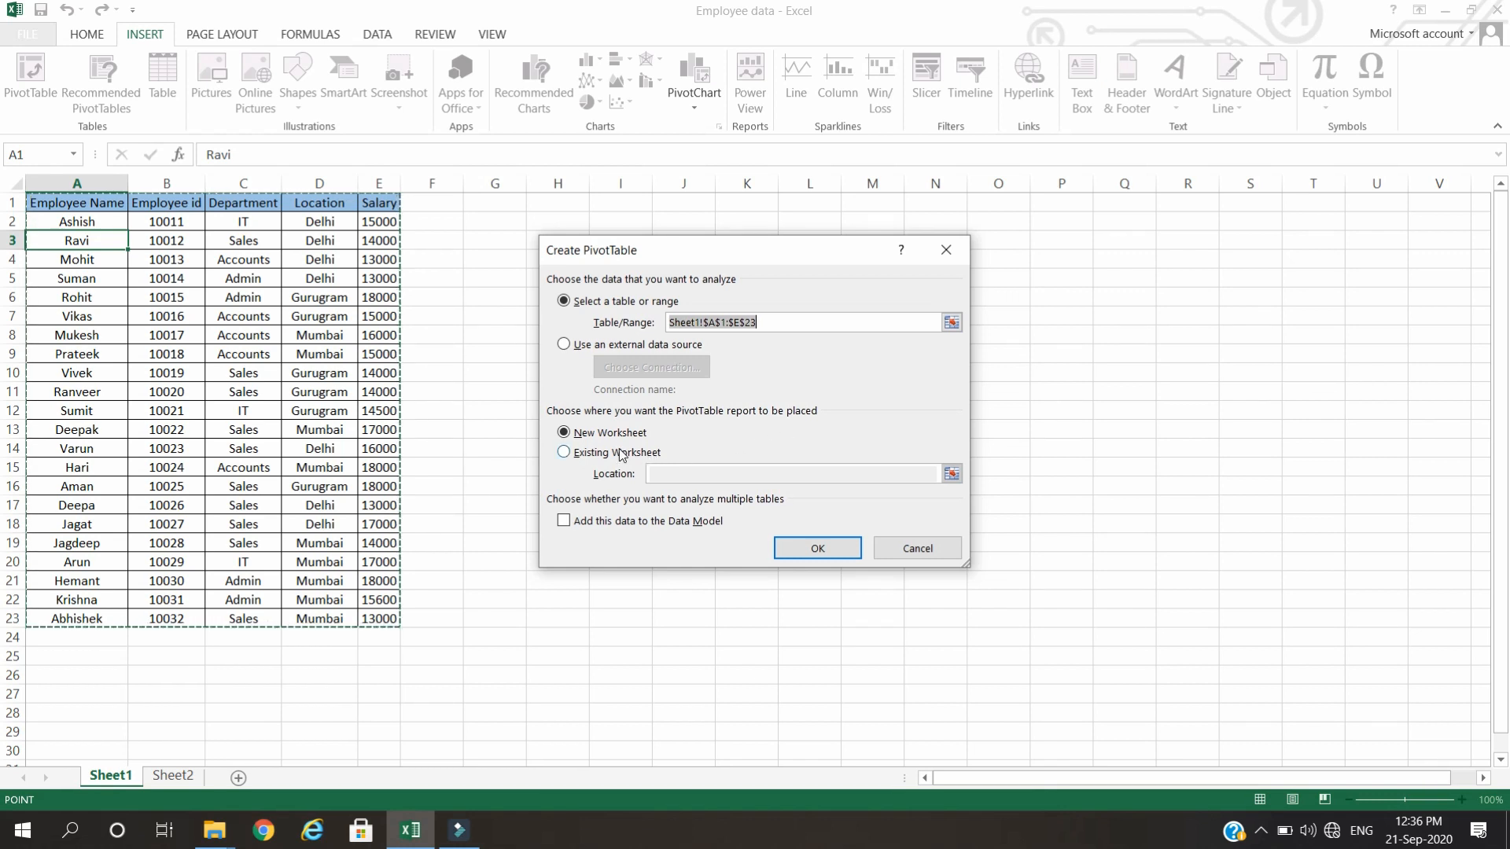
{"action": "left_click", "coordinate": [807, 559]}
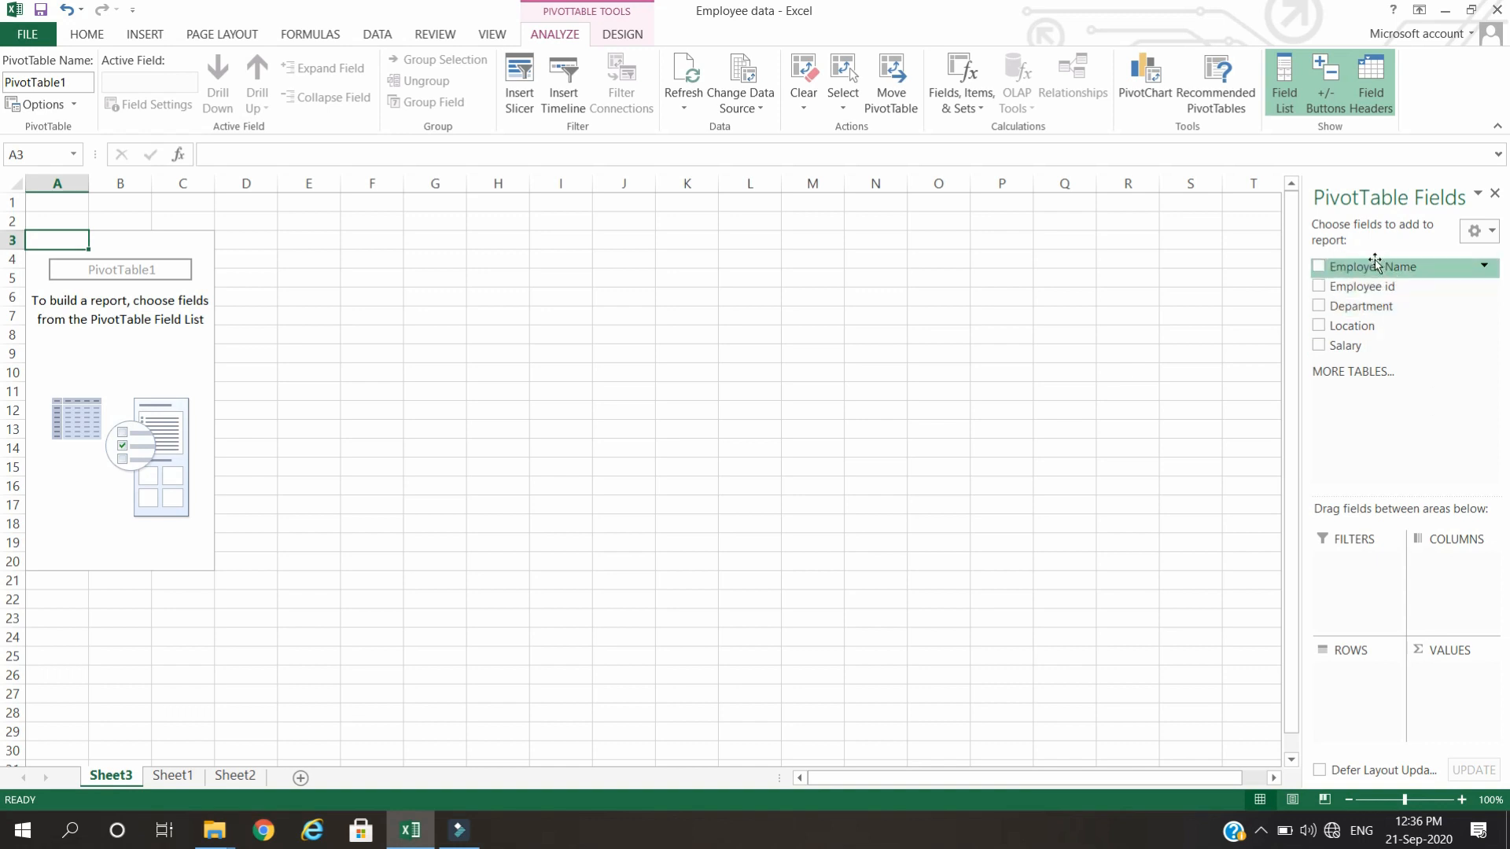
Add Employee Name, Department and Employee id as row fields, and Salary as a summed value field.
{"action": "left_click_drag", "start_coordinate": [1374, 268], "coordinate": [1355, 692]}
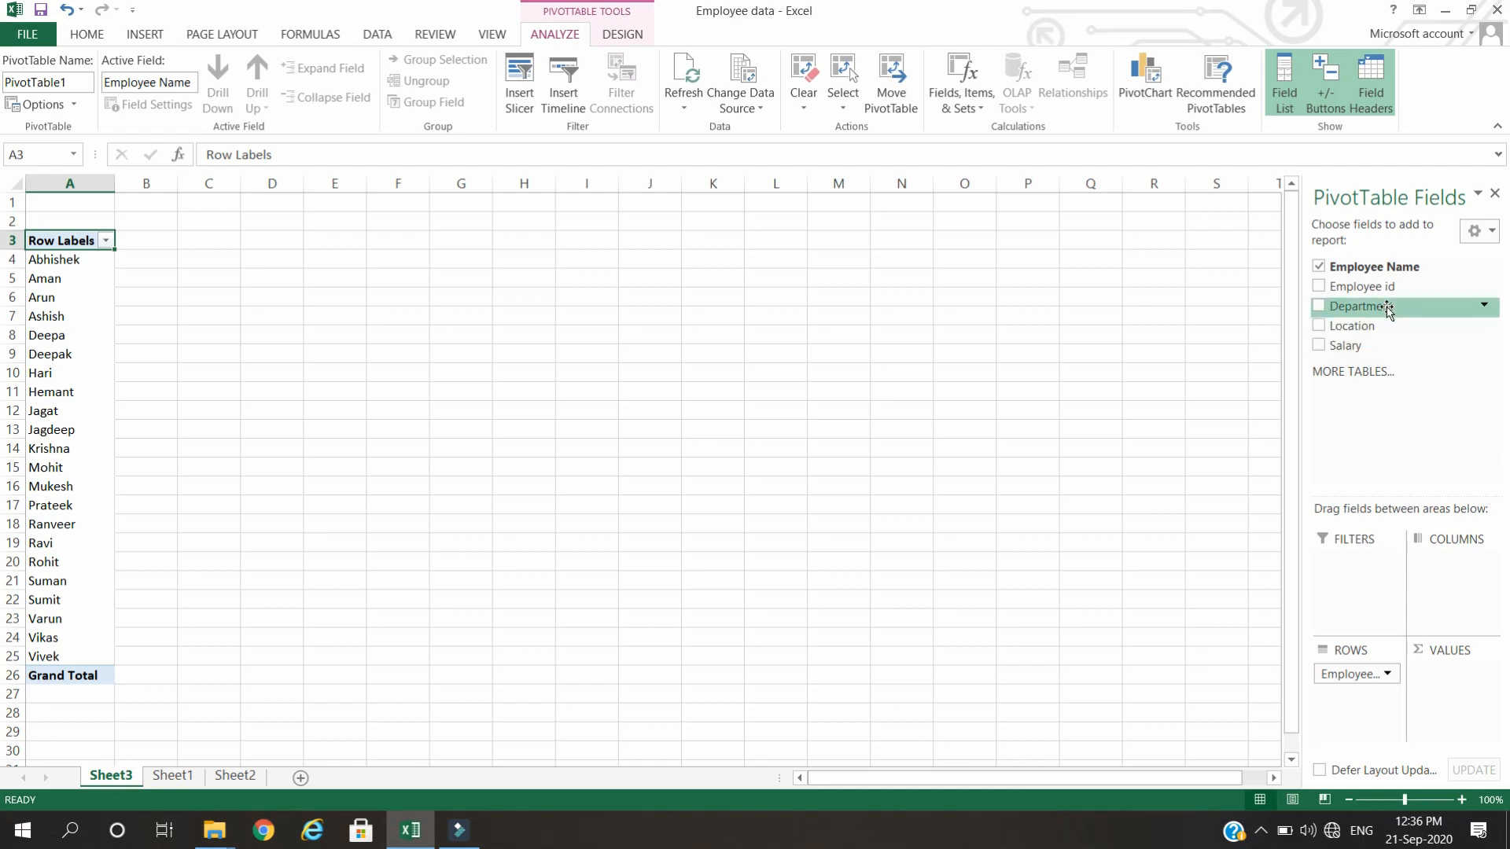
{"action": "left_click_drag", "start_coordinate": [1388, 313], "coordinate": [1373, 718]}
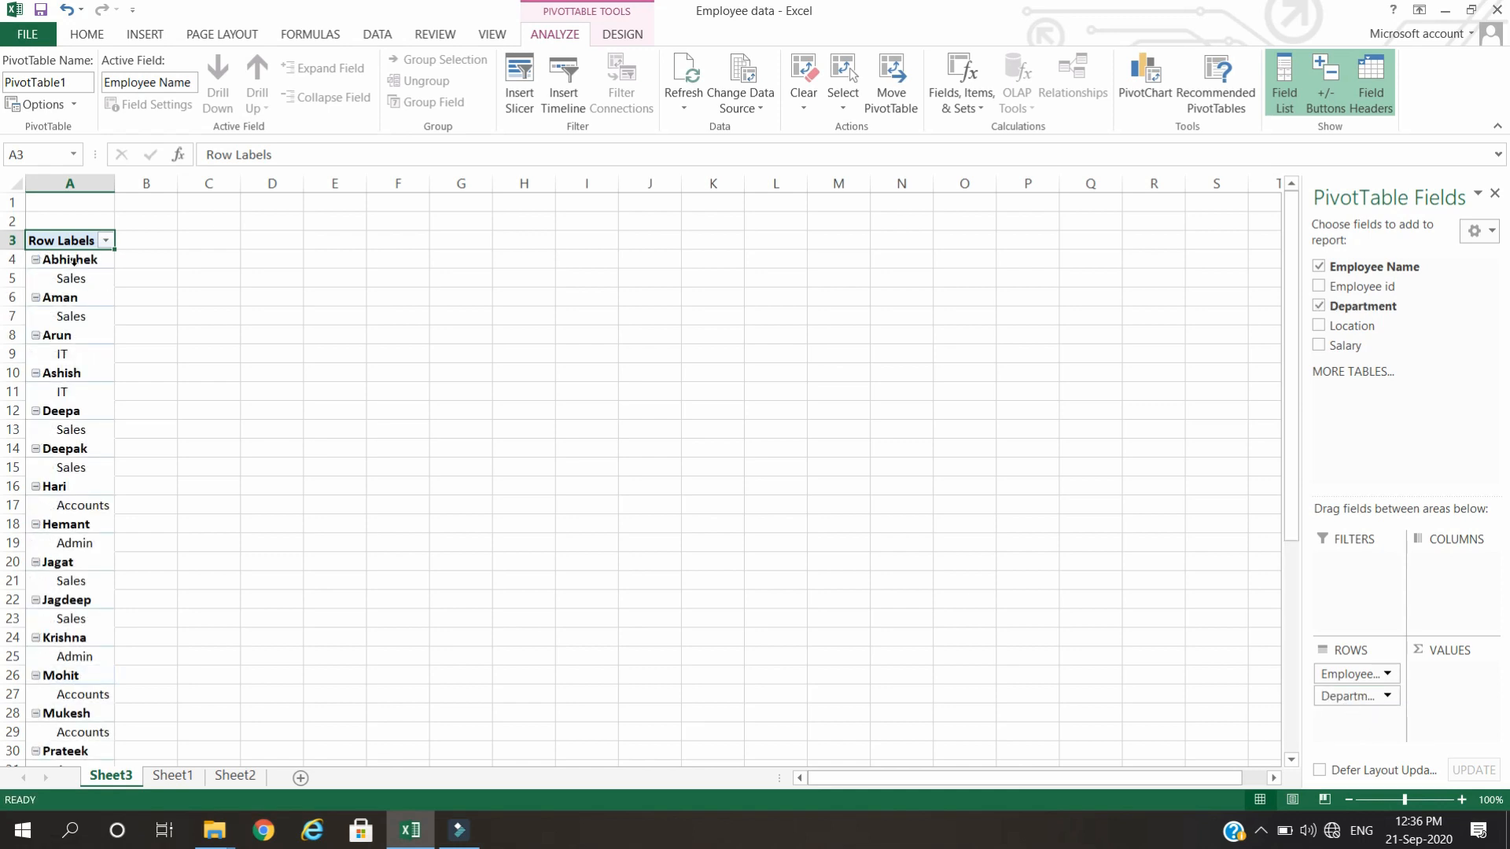
{"action": "scroll", "coordinate": [118, 495], "scroll_direction": "down", "scroll_amount": 6}
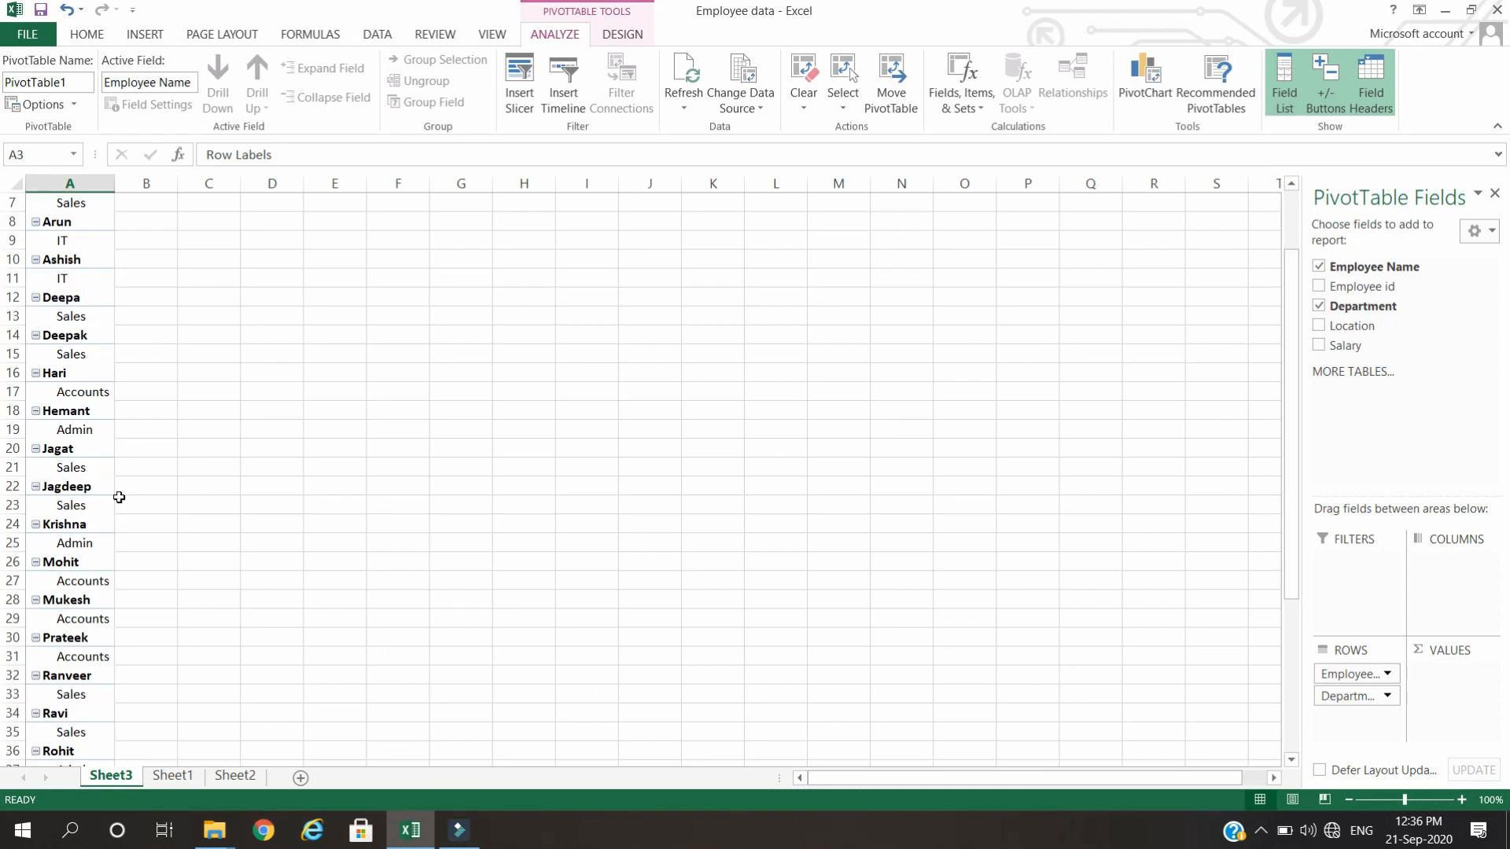
{"action": "scroll", "coordinate": [110, 528], "scroll_direction": "up", "scroll_amount": 6}
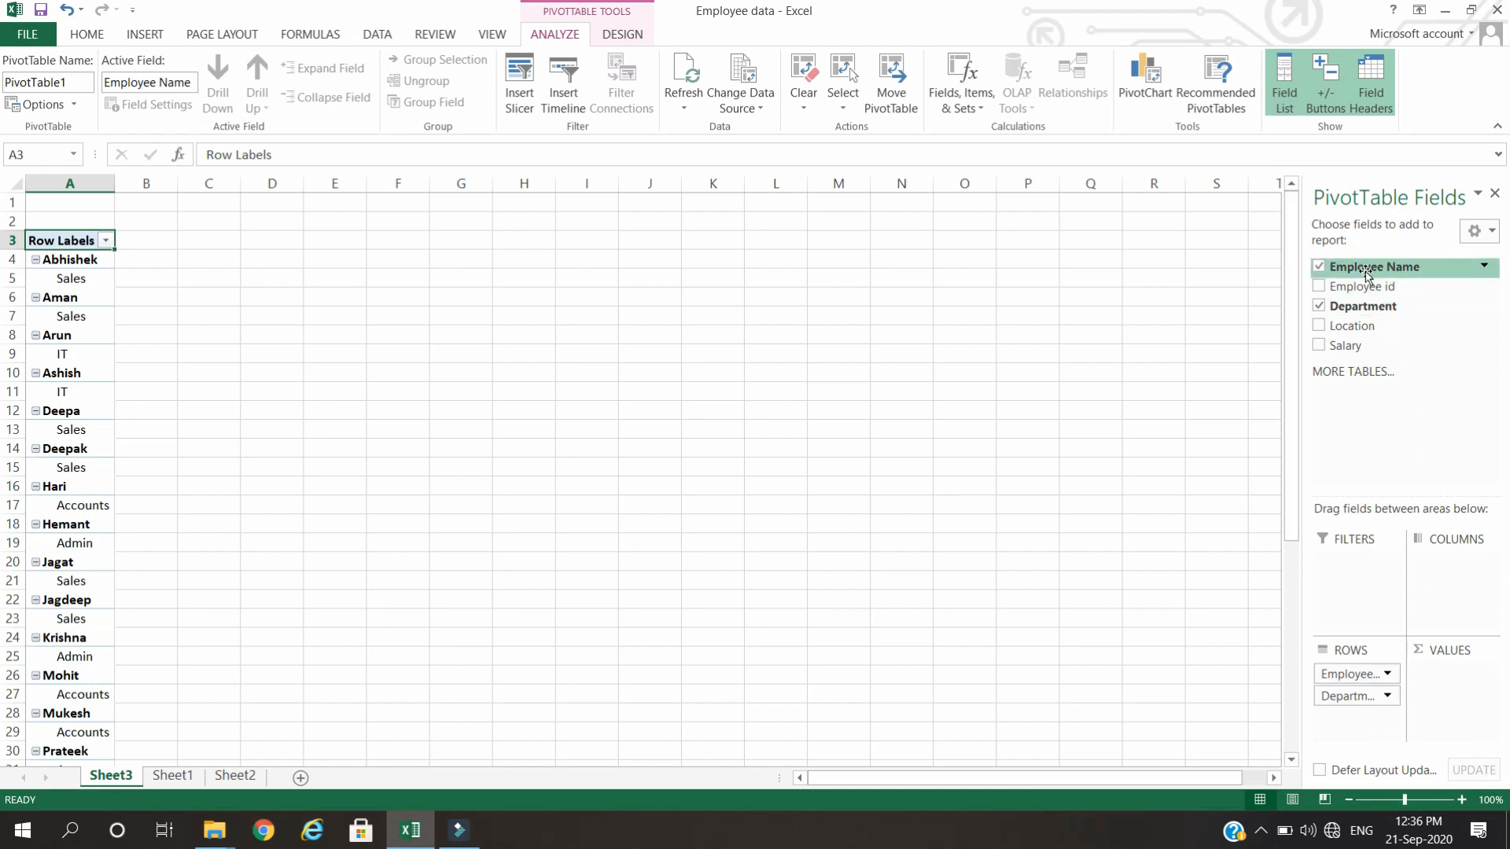
{"action": "left_click_drag", "start_coordinate": [1360, 287], "coordinate": [1367, 728]}
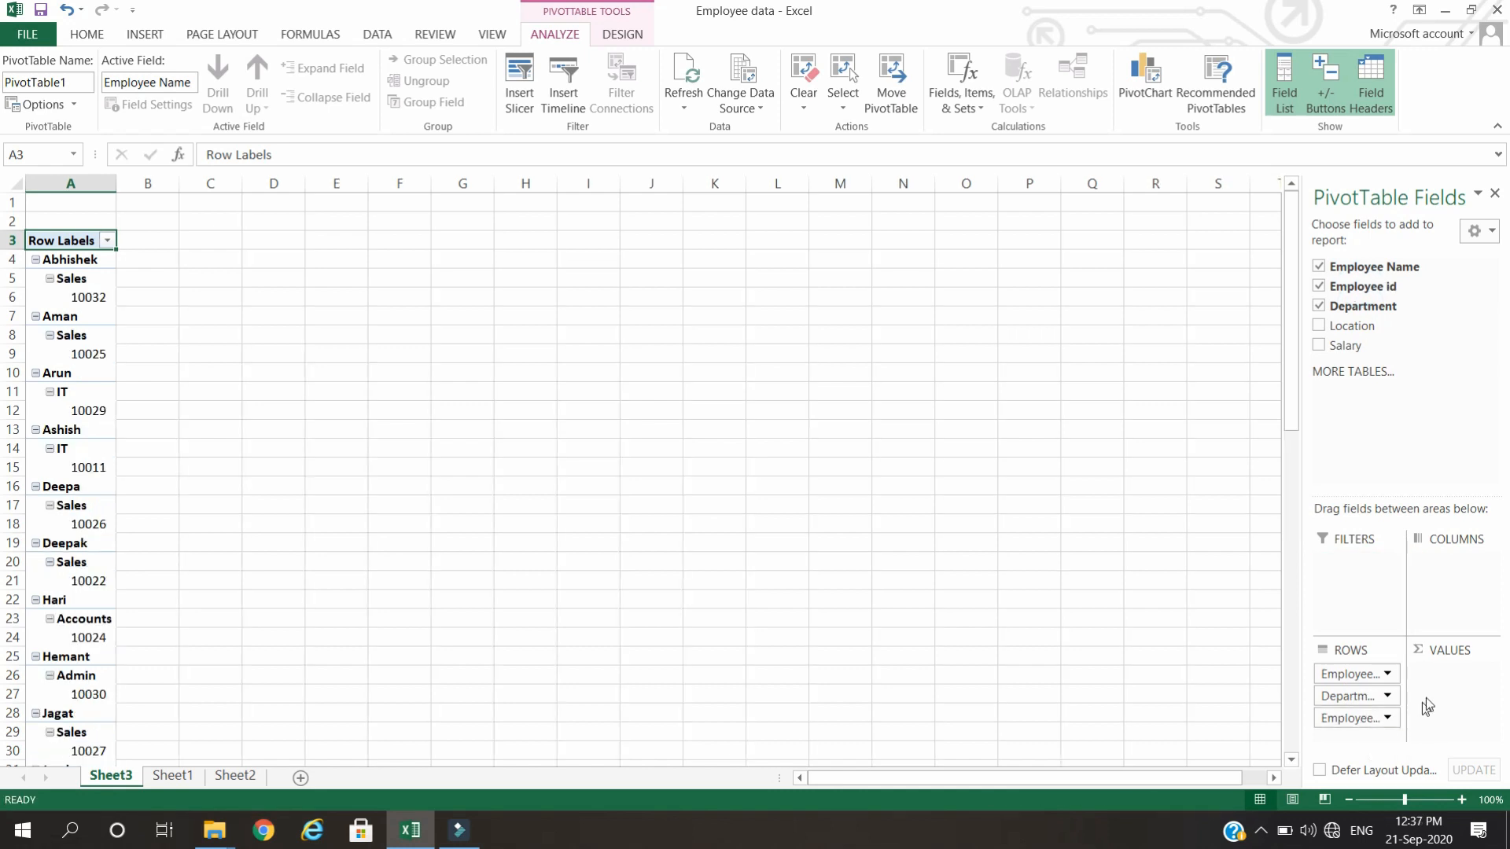
{"action": "left_click_drag", "start_coordinate": [1347, 346], "coordinate": [1464, 695]}
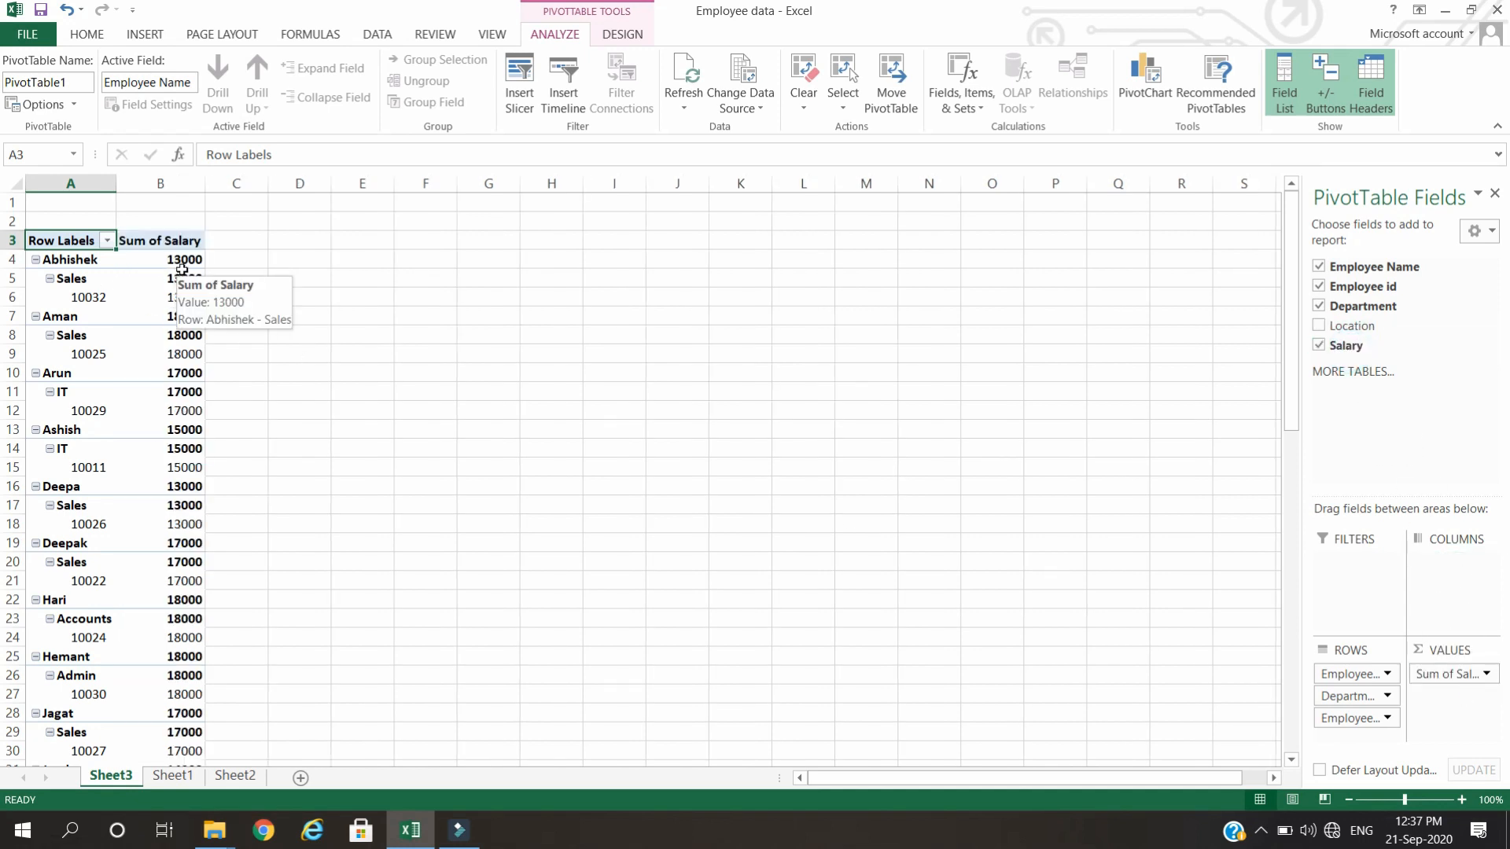
Remove the Employee id and Department fields from the PivotTable rows.
{"action": "left_click_drag", "start_coordinate": [1352, 718], "coordinate": [1373, 373]}
{"action": "left_click_drag", "start_coordinate": [1343, 698], "coordinate": [1399, 422]}
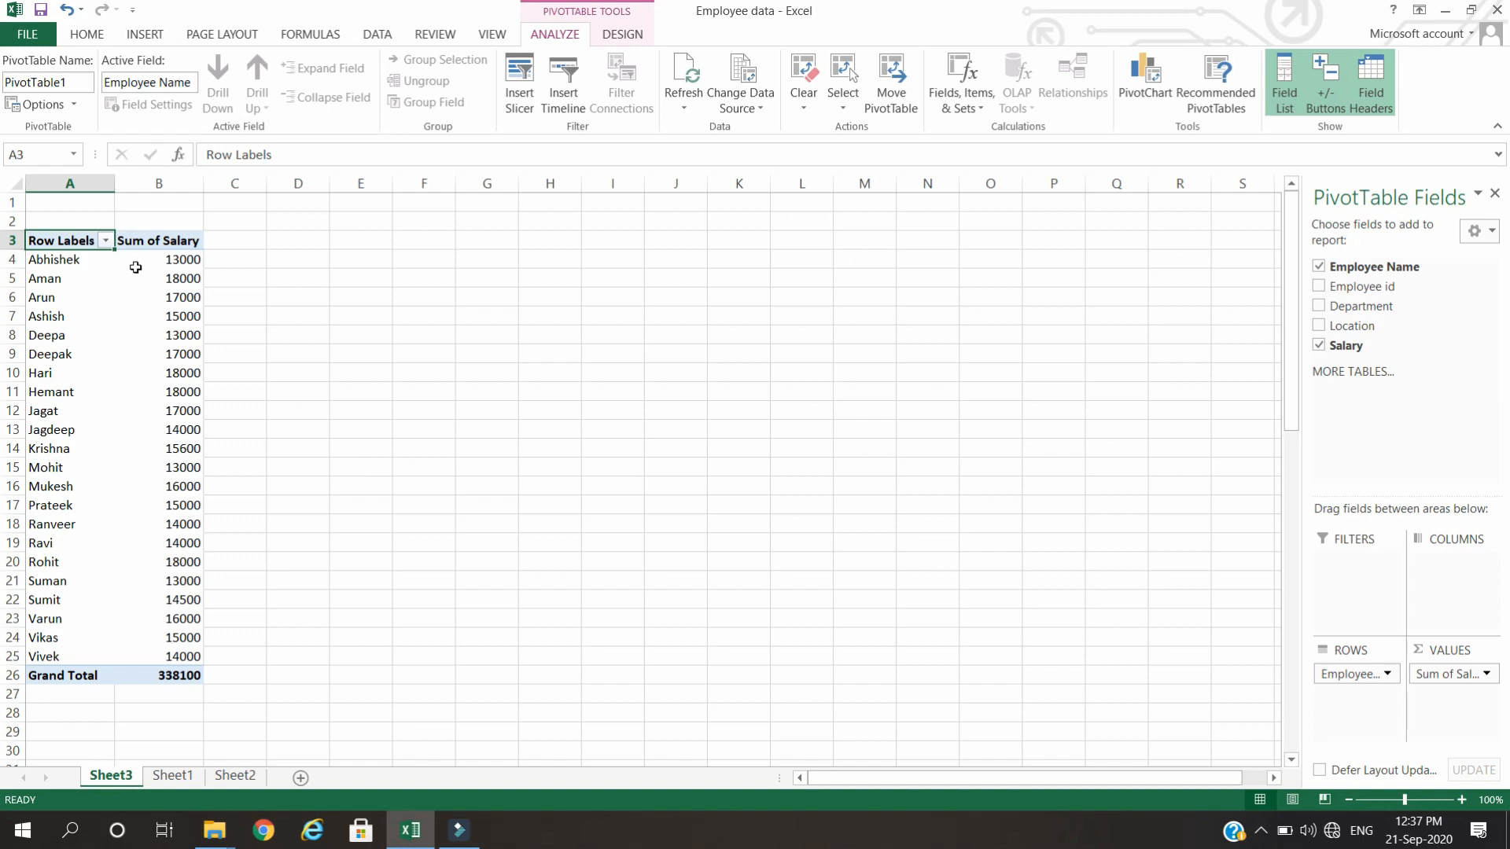
{"action": "mouse_move", "coordinate": [135, 267]}
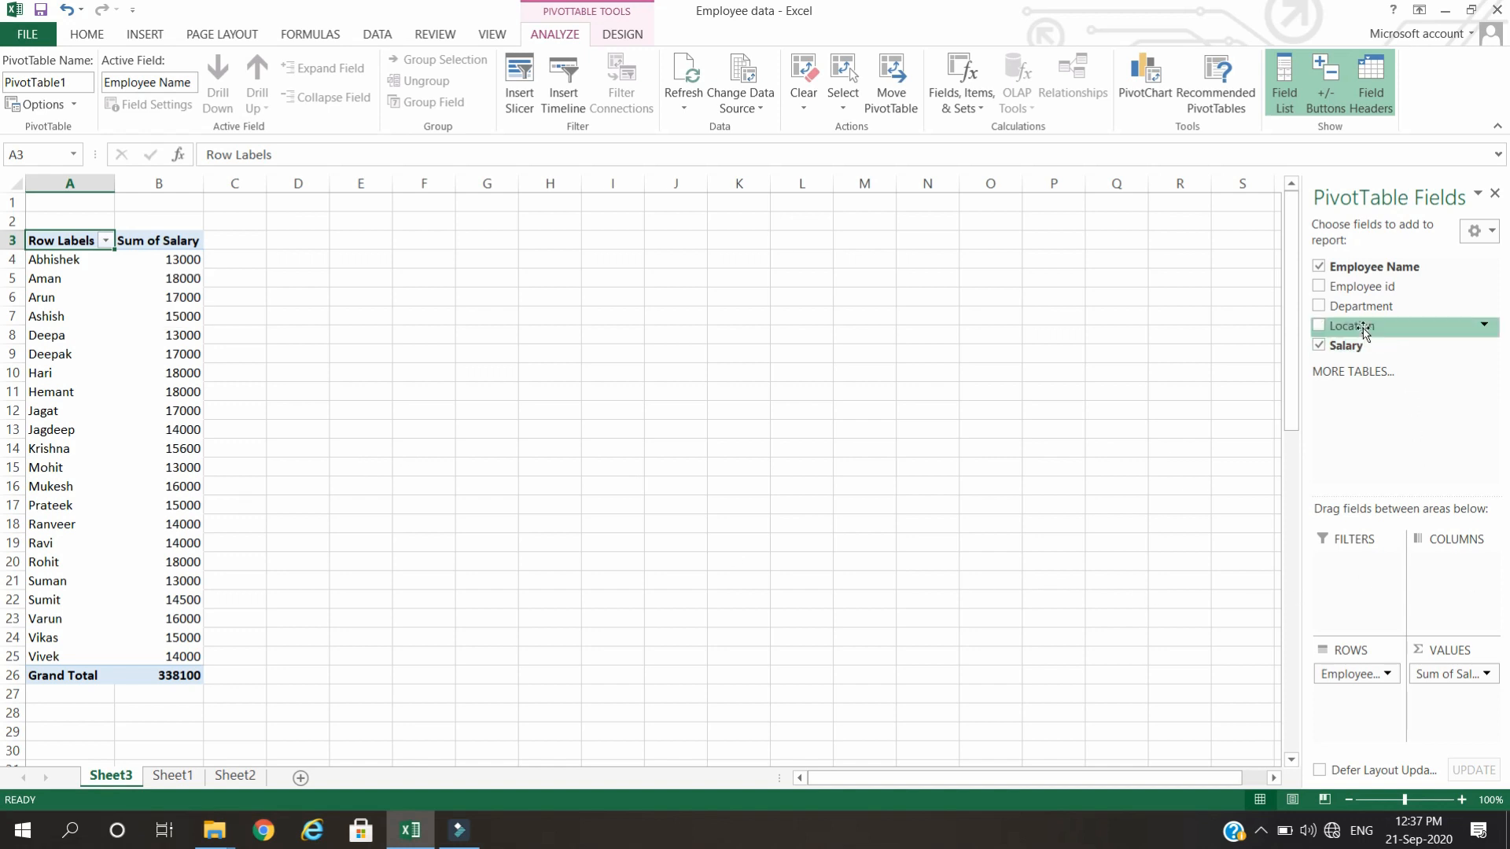
Add Department as a report filter and show only the Accounts department.
{"action": "left_click_drag", "start_coordinate": [1352, 306], "coordinate": [1356, 583]}
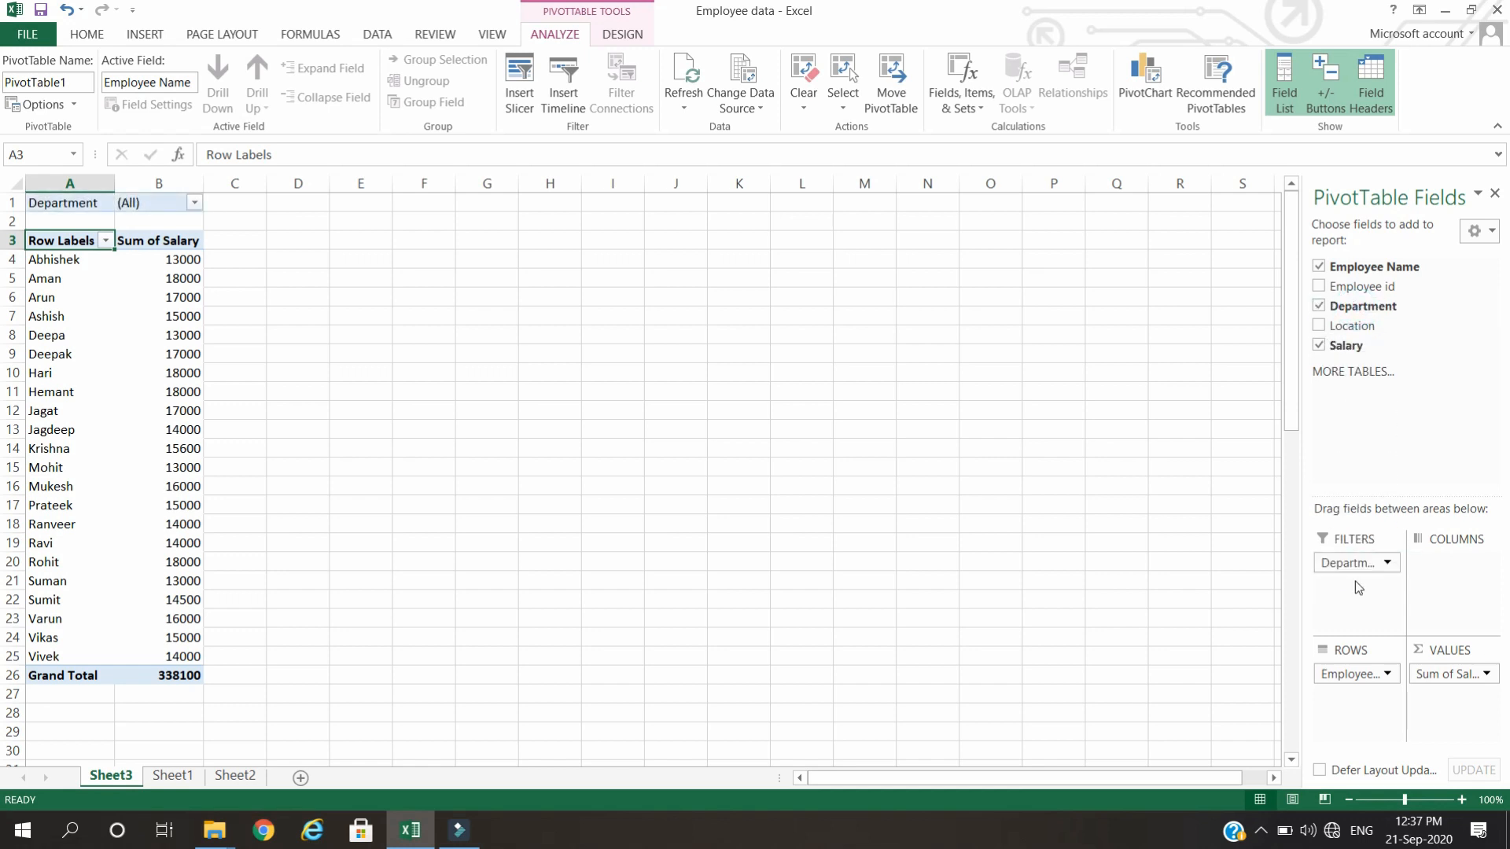
{"action": "left_click", "coordinate": [194, 203]}
{"action": "left_click", "coordinate": [45, 264]}
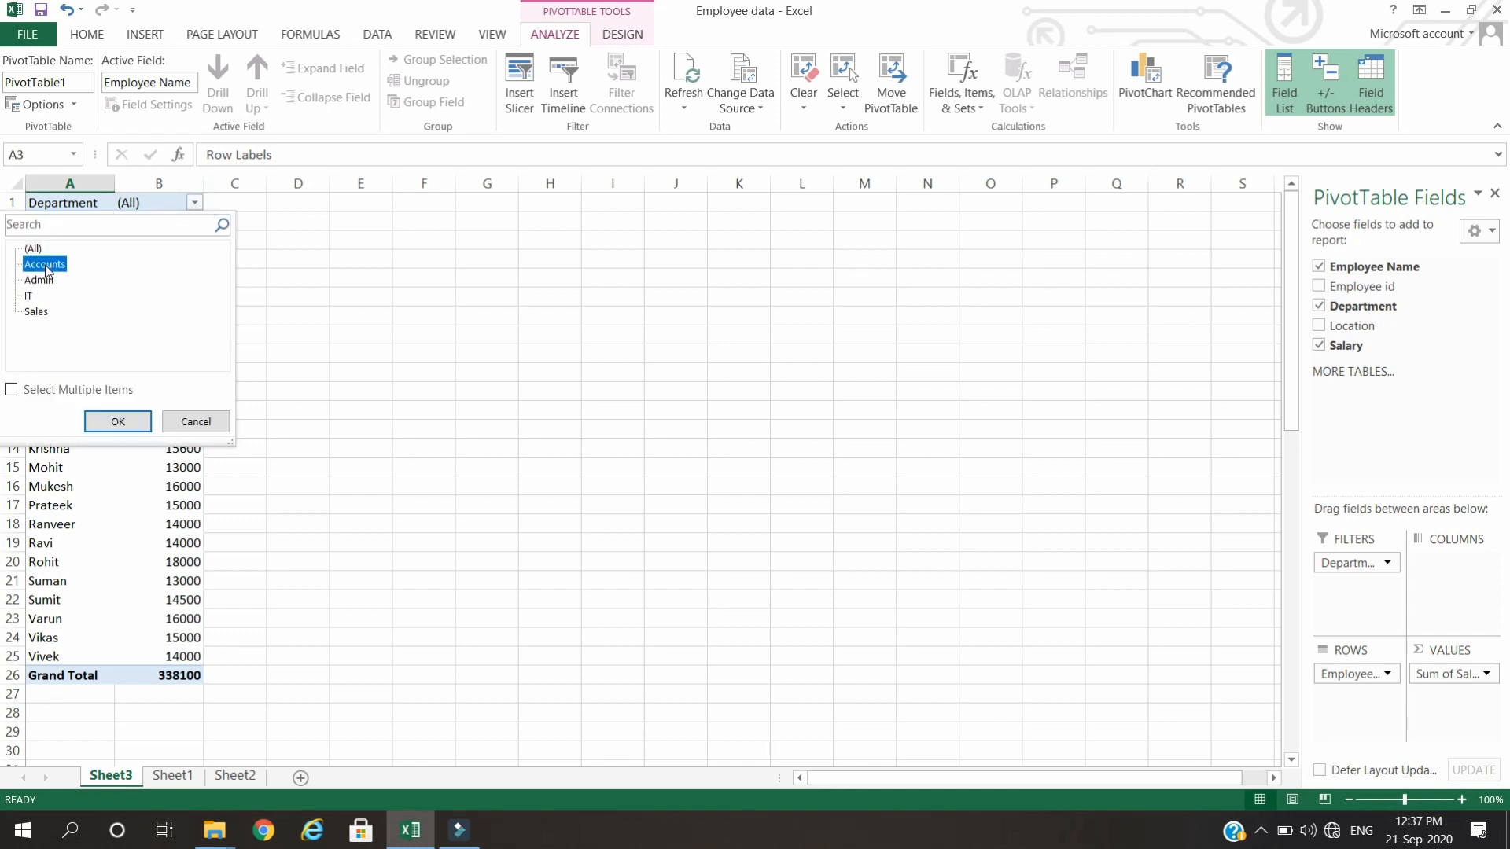
{"action": "left_click", "coordinate": [111, 422]}
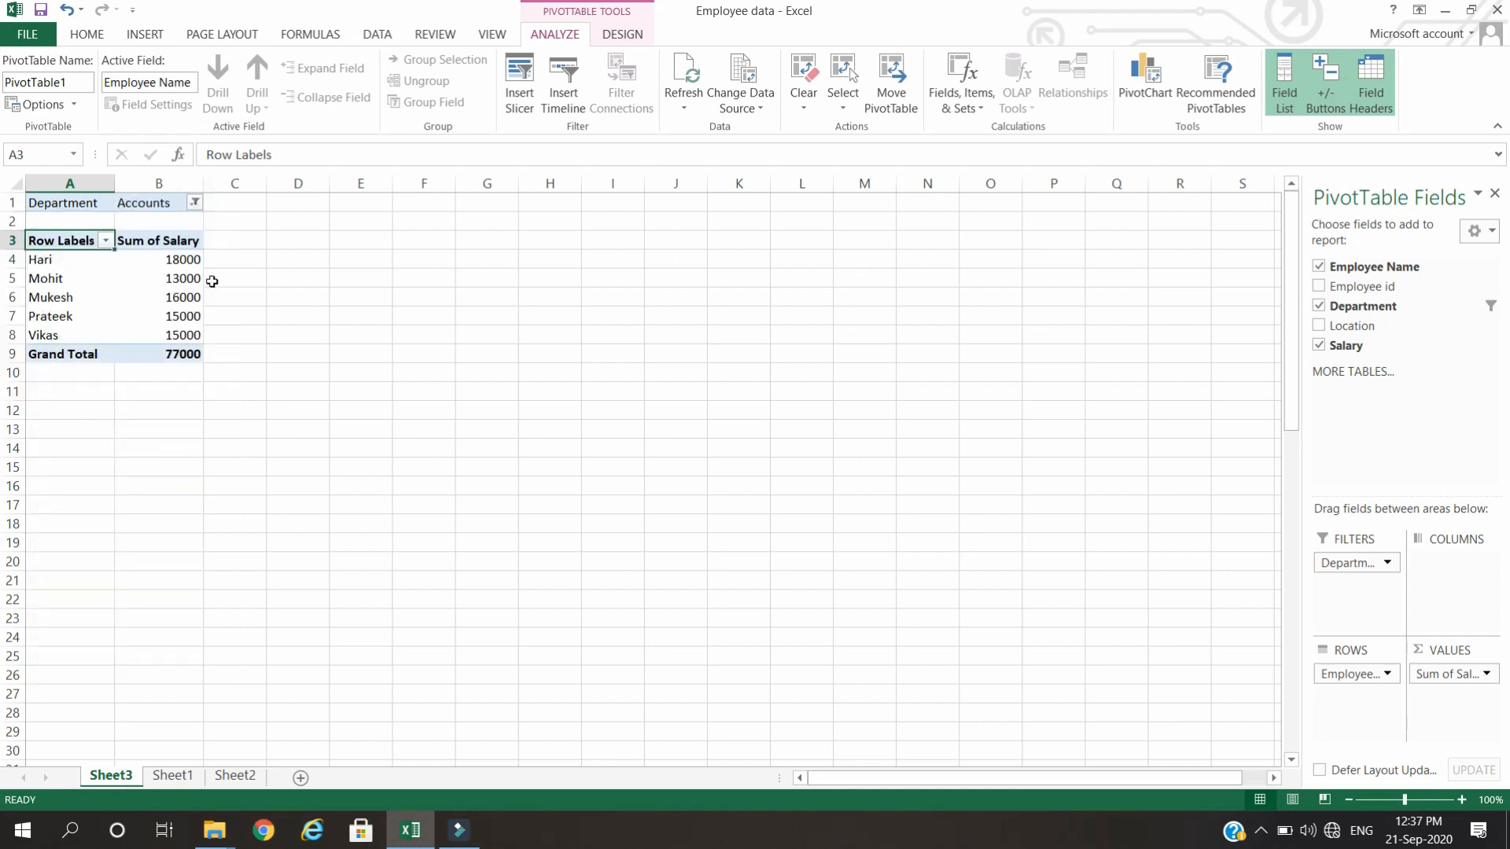
Switch the Department filter to Admin and then to IT to view each department's salaries.
{"action": "left_click", "coordinate": [194, 202]}
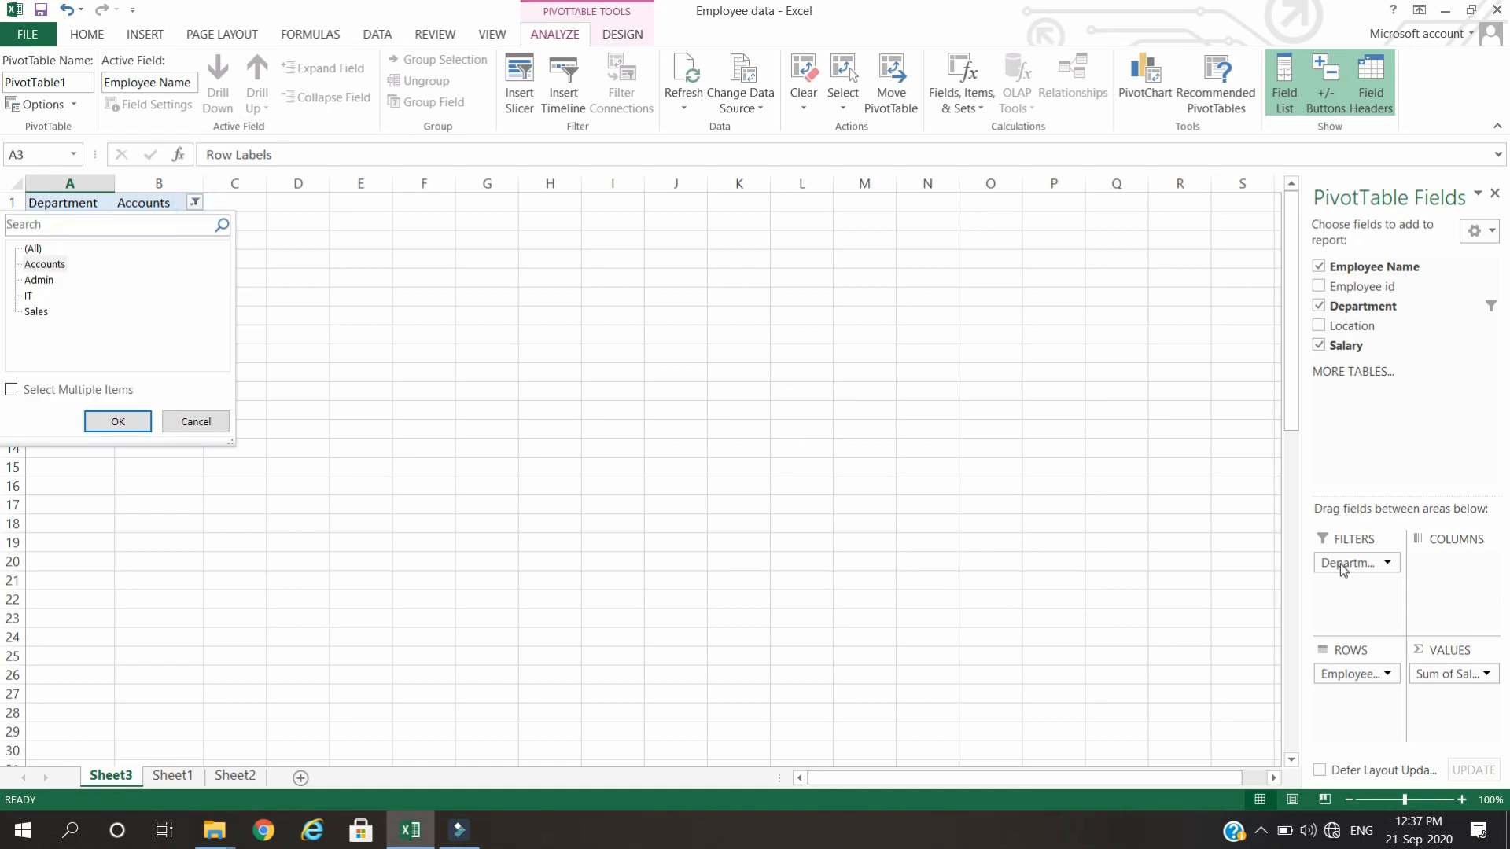
{"action": "left_click", "coordinate": [40, 280]}
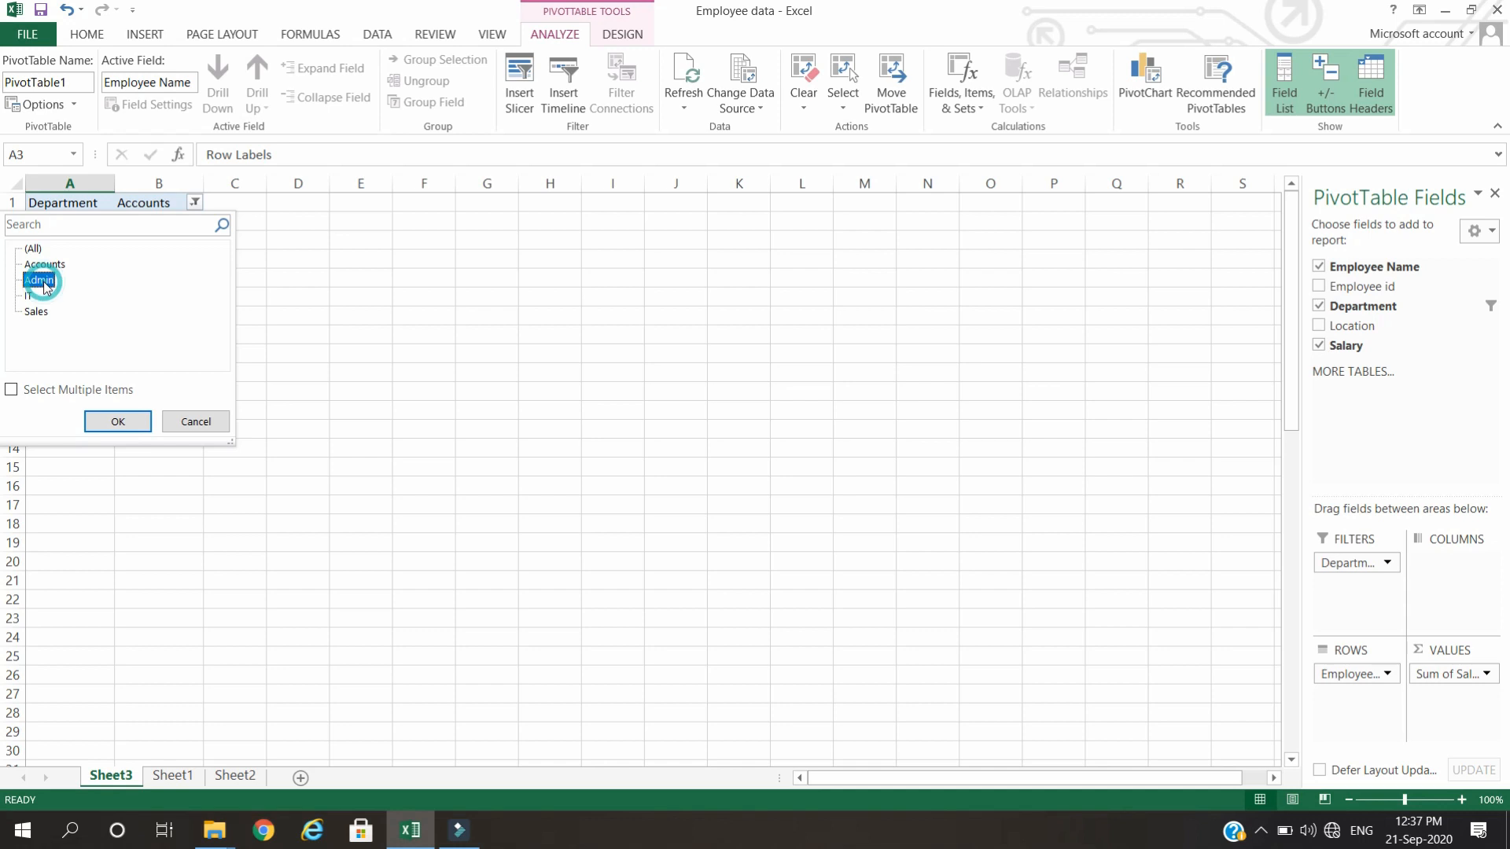
{"action": "left_click", "coordinate": [112, 420]}
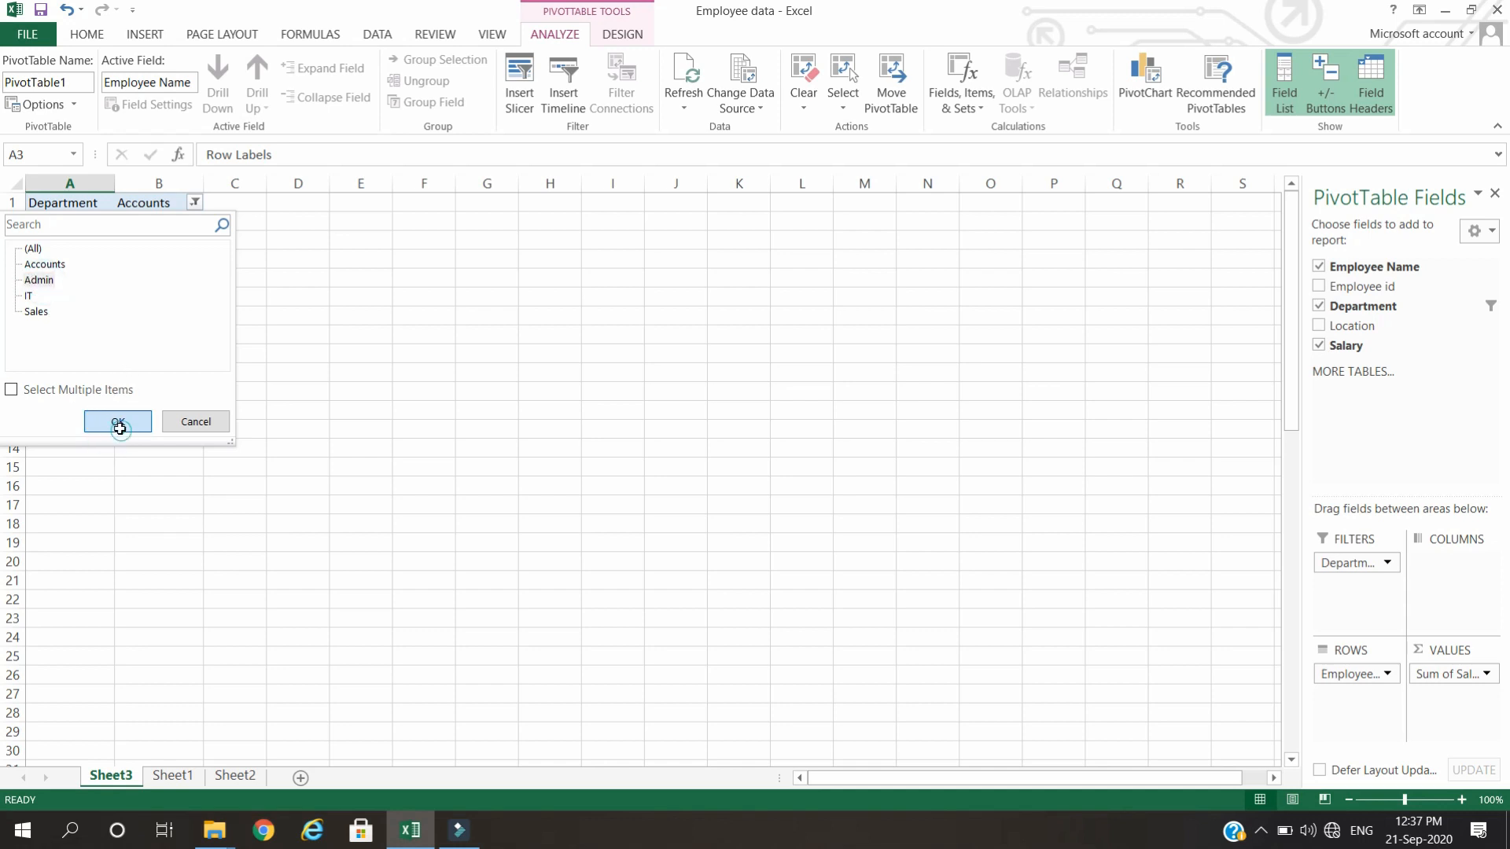
{"action": "left_click", "coordinate": [198, 202]}
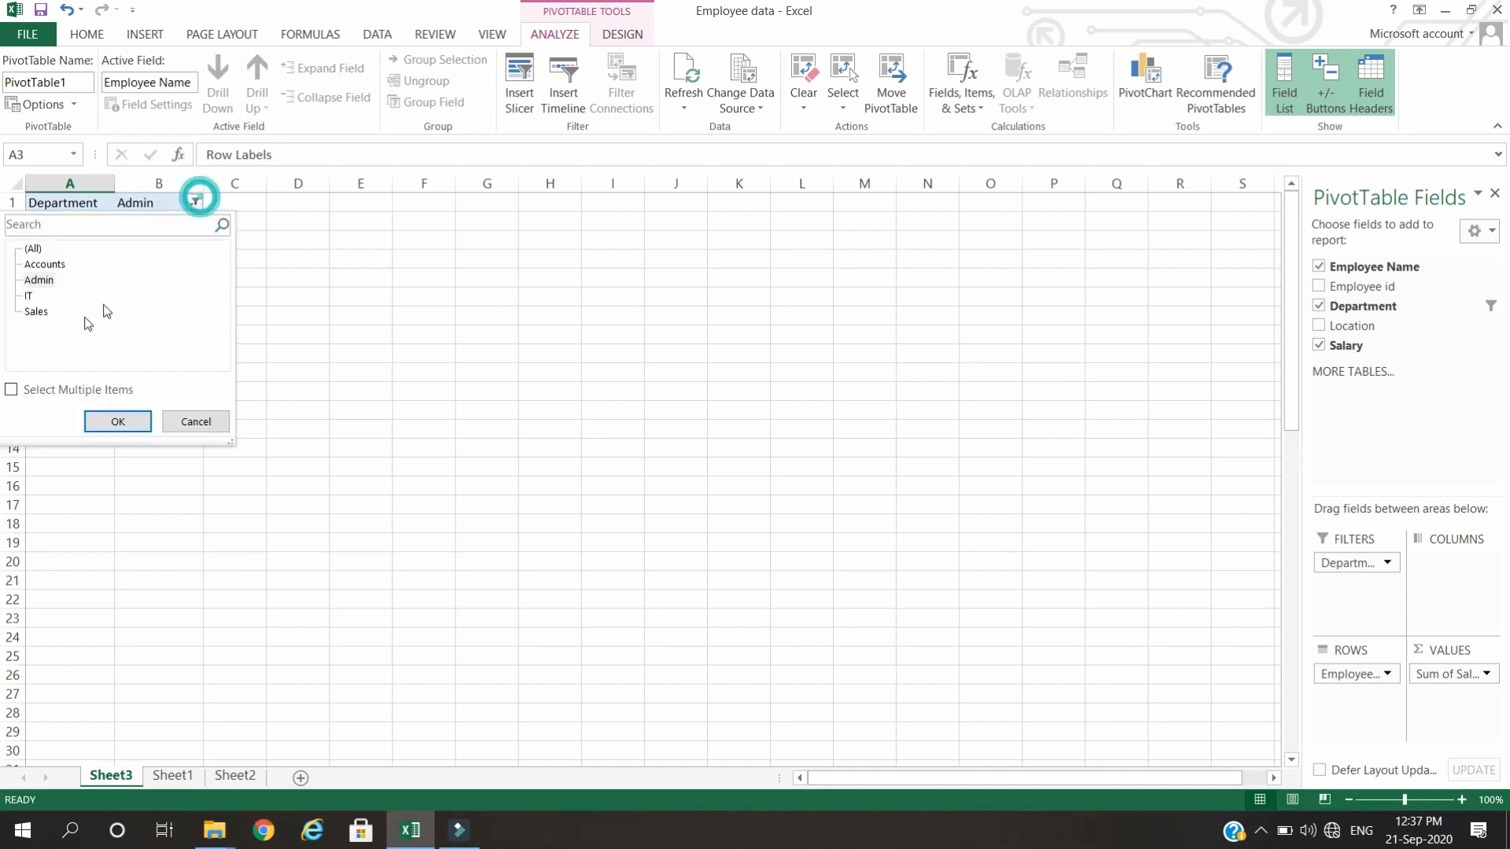
{"action": "left_click", "coordinate": [28, 295]}
{"action": "left_click", "coordinate": [118, 423]}
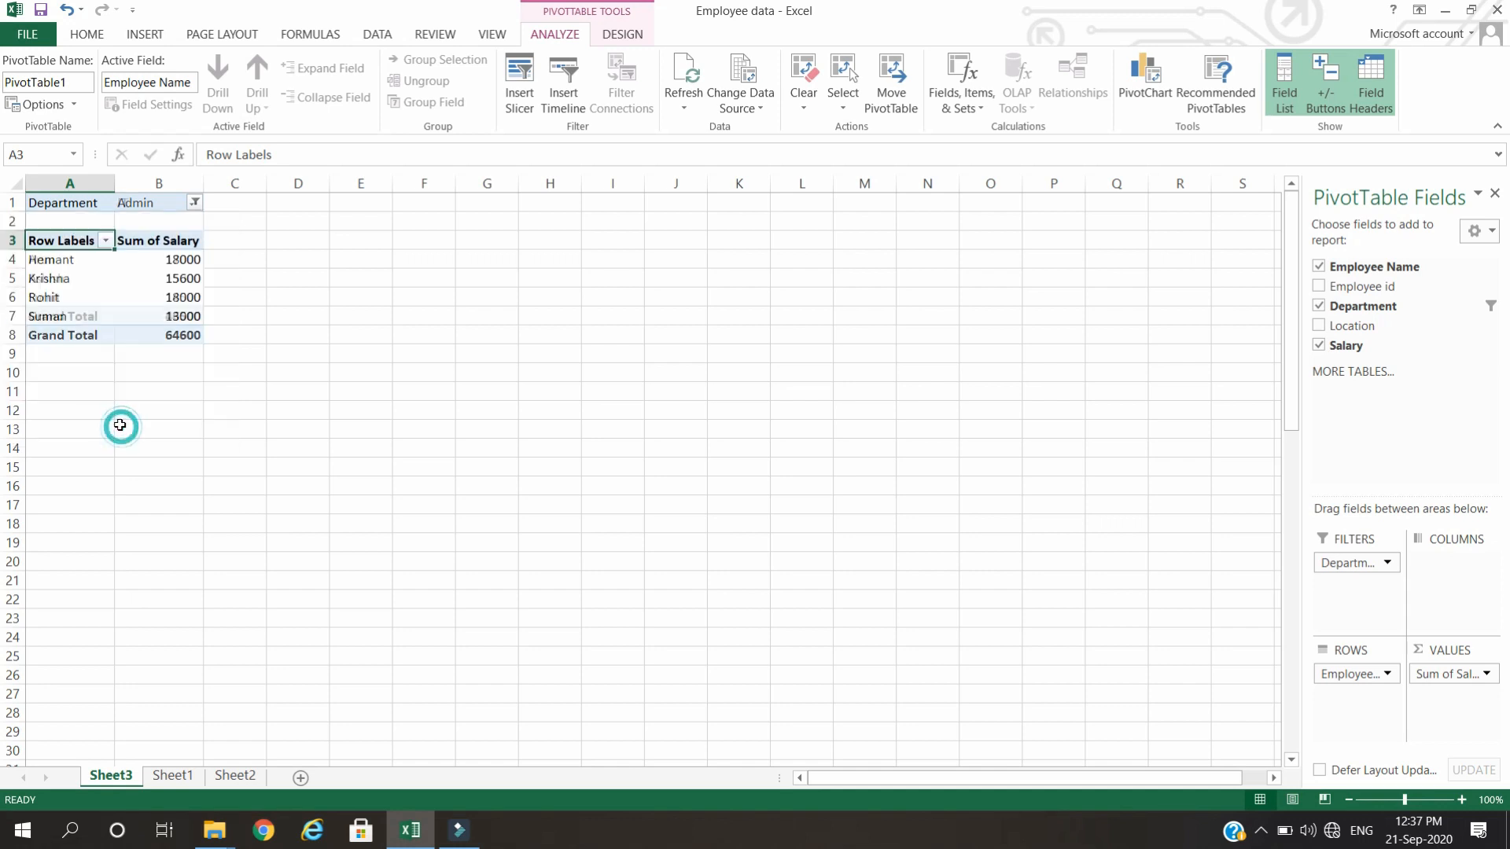
Set the Department report filter to Sales.
{"action": "left_click", "coordinate": [189, 196]}
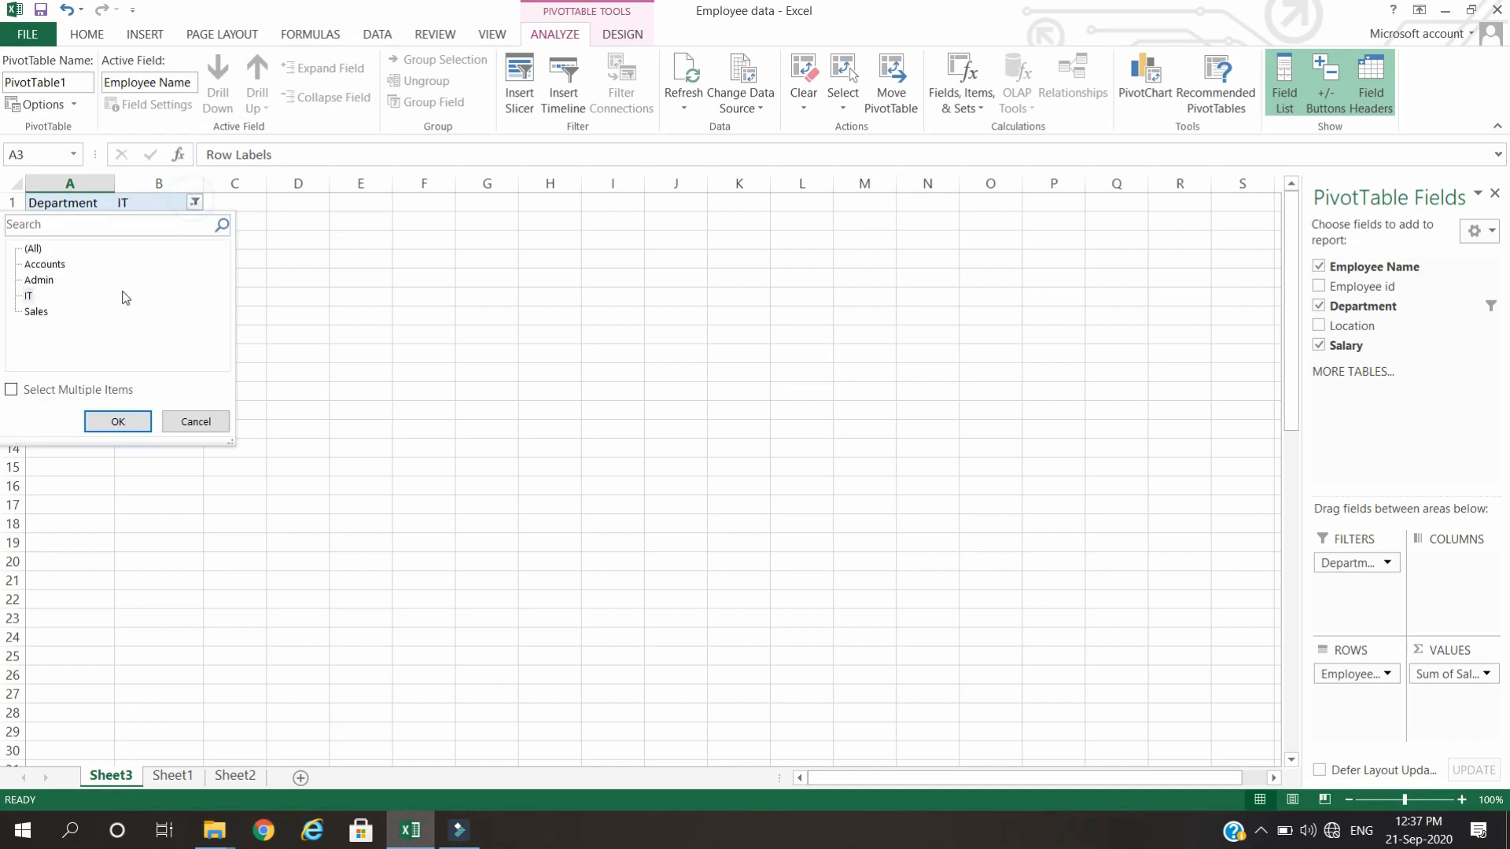
{"action": "left_click", "coordinate": [35, 311]}
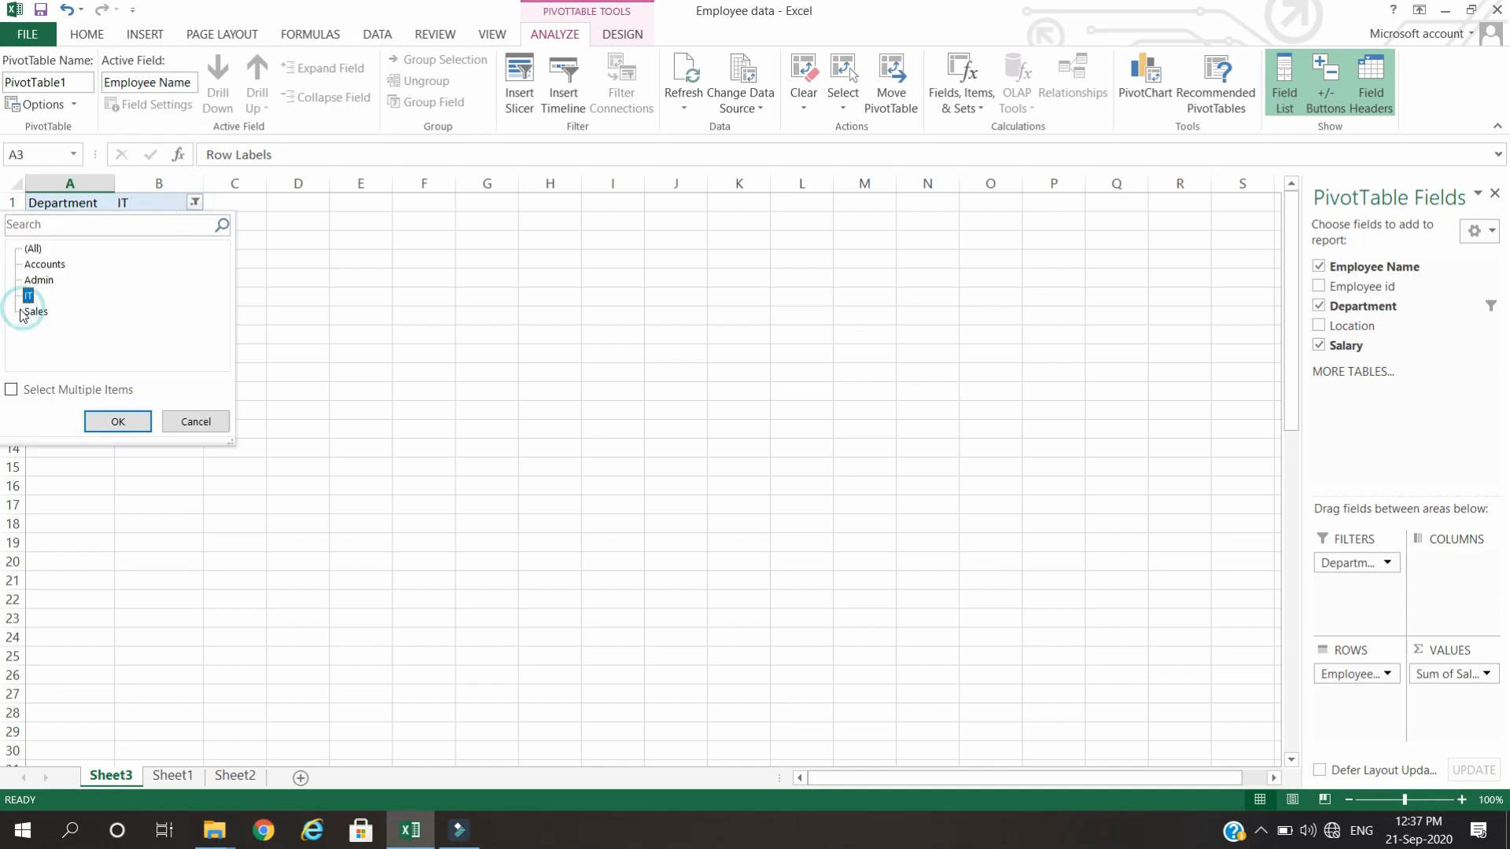
{"action": "left_click", "coordinate": [118, 422]}
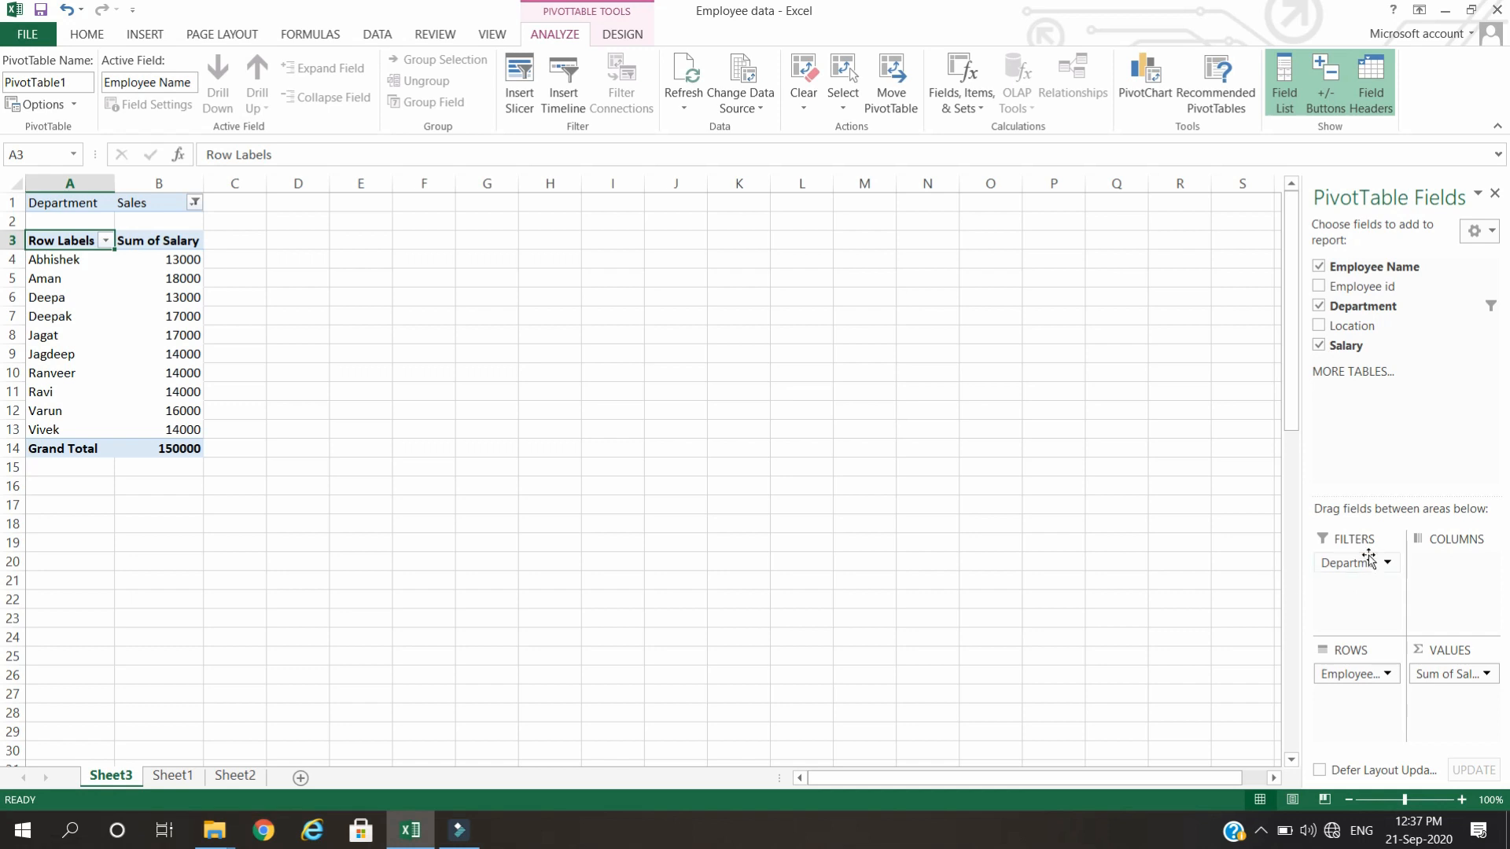
Add Location as a second report filter and show only Delhi.
{"action": "left_click_drag", "start_coordinate": [1358, 326], "coordinate": [1359, 607]}
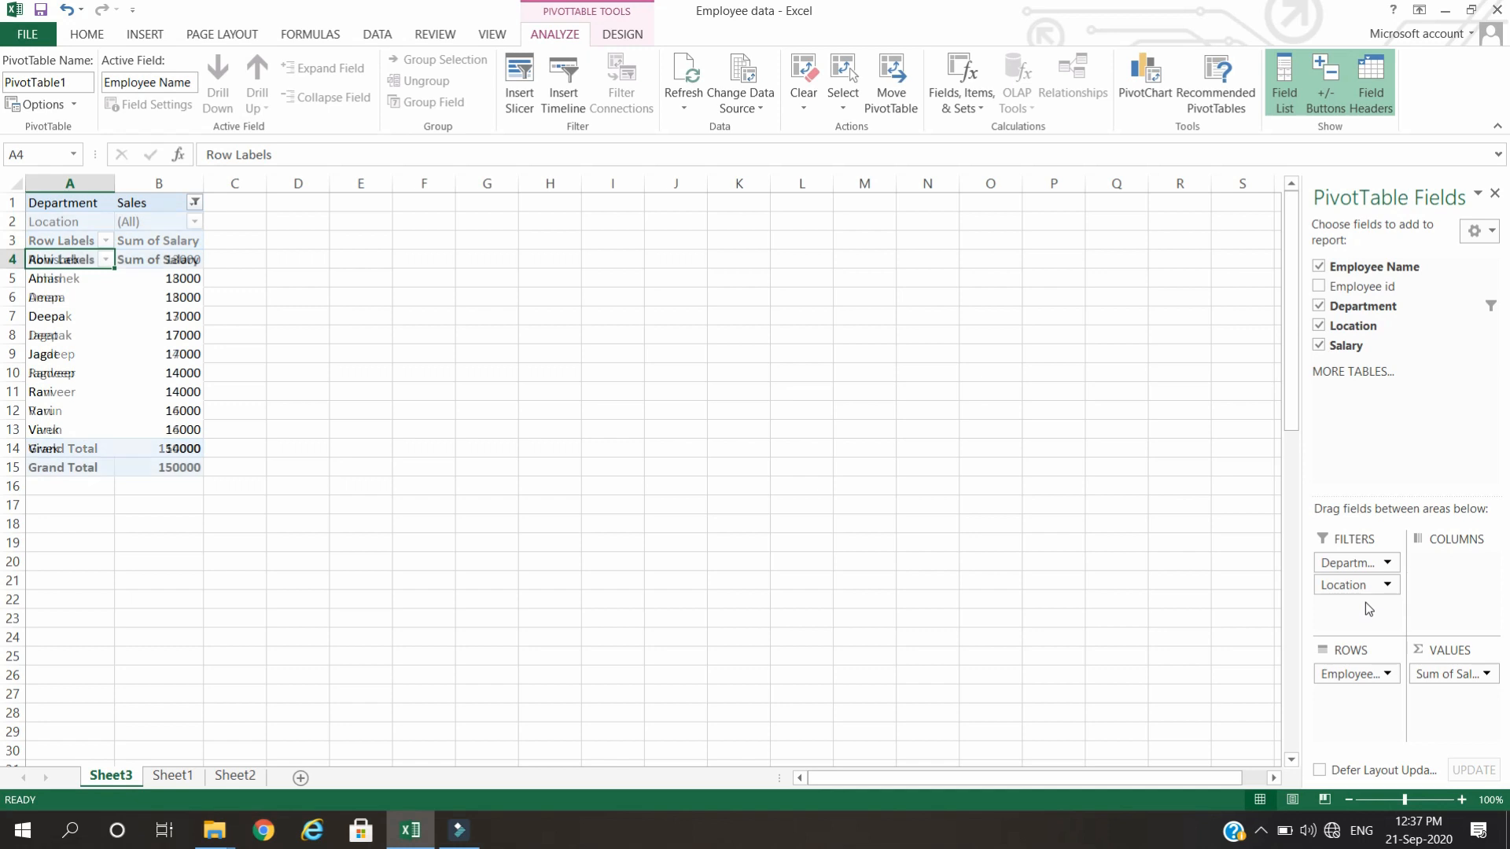
{"action": "left_click", "coordinate": [192, 223]}
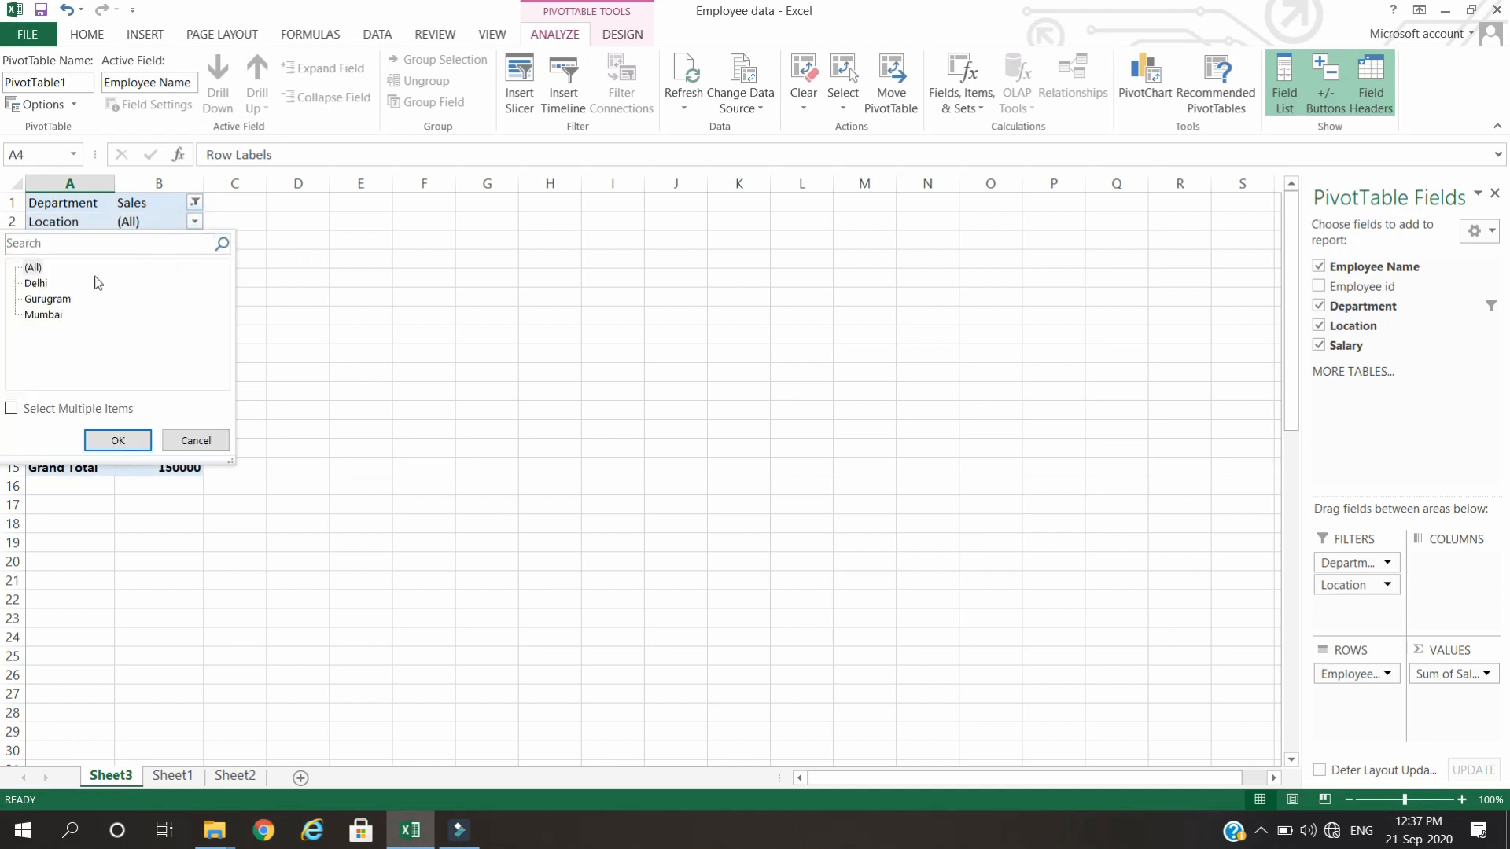
{"action": "left_click", "coordinate": [41, 287]}
{"action": "left_click", "coordinate": [116, 441]}
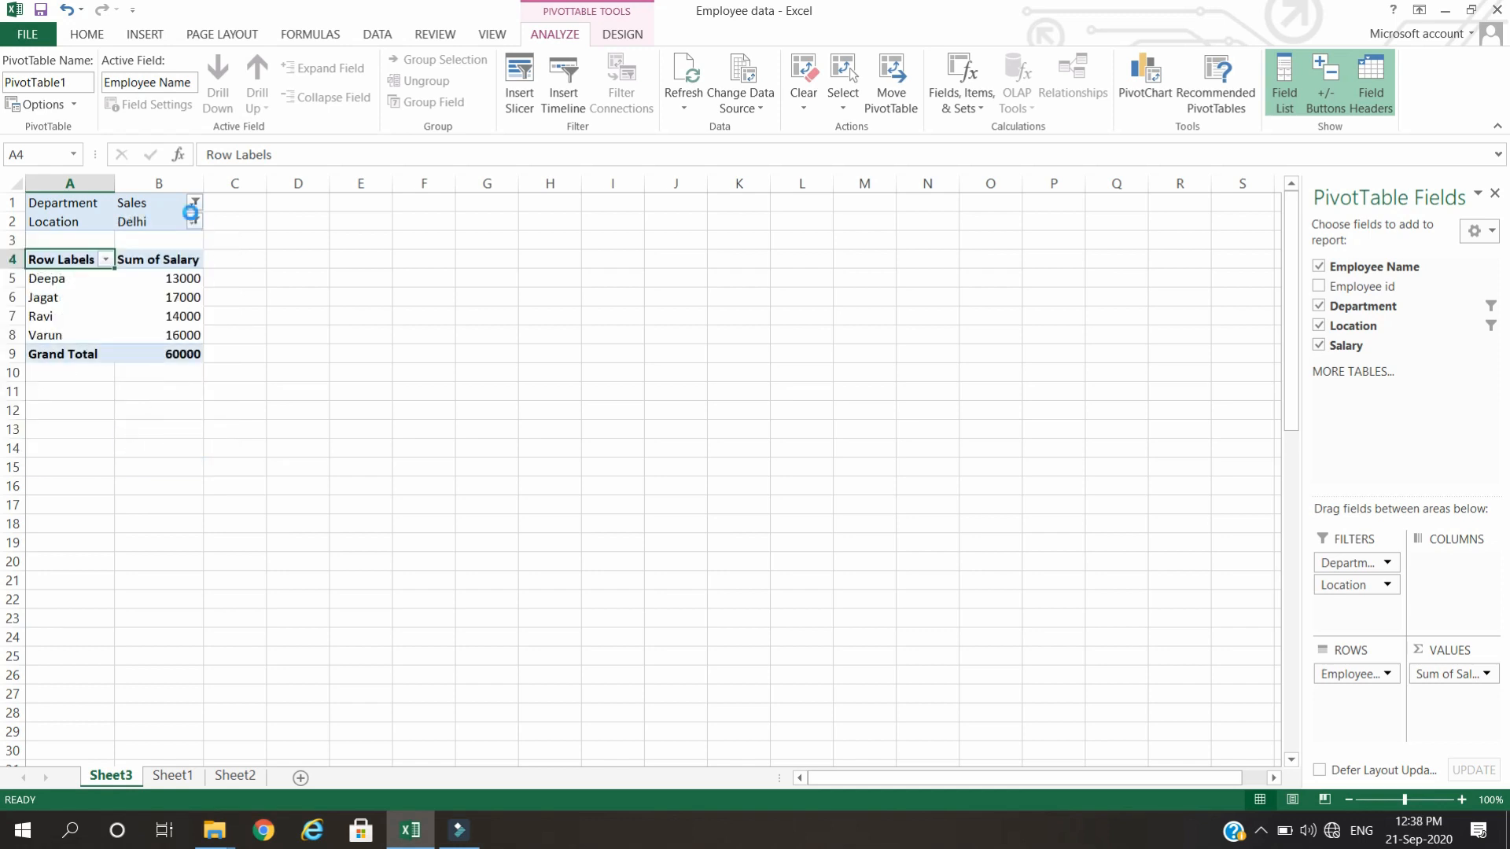
Switch the Location report filter to Mumbai.
{"action": "left_click", "coordinate": [193, 221]}
{"action": "left_click", "coordinate": [43, 315]}
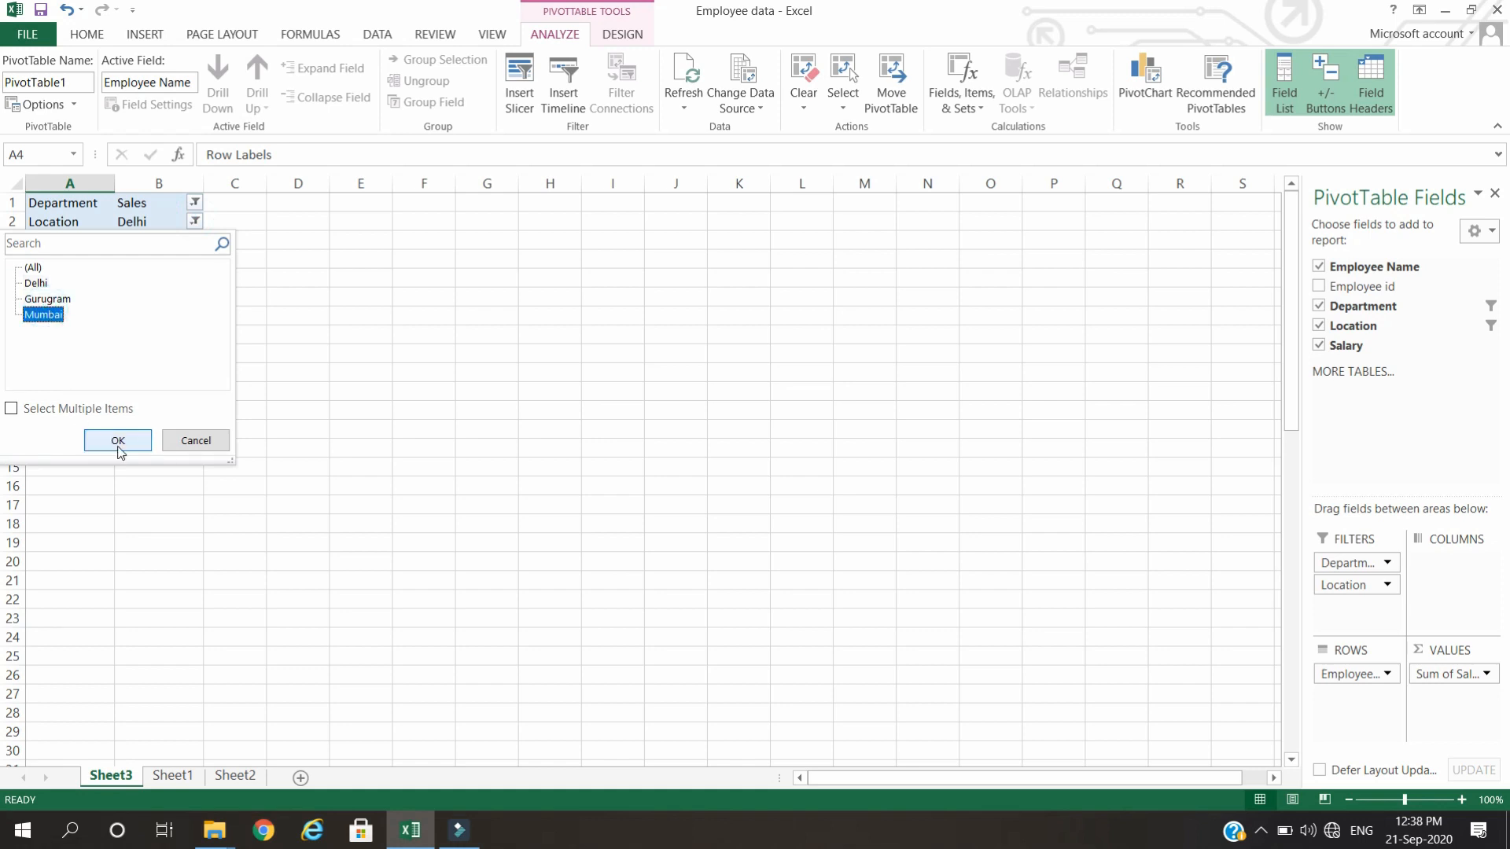
{"action": "left_click", "coordinate": [118, 442]}
Set the Location report filter to Gurugram.
{"action": "left_click", "coordinate": [194, 221]}
{"action": "left_click", "coordinate": [43, 297]}
{"action": "left_click", "coordinate": [118, 441]}
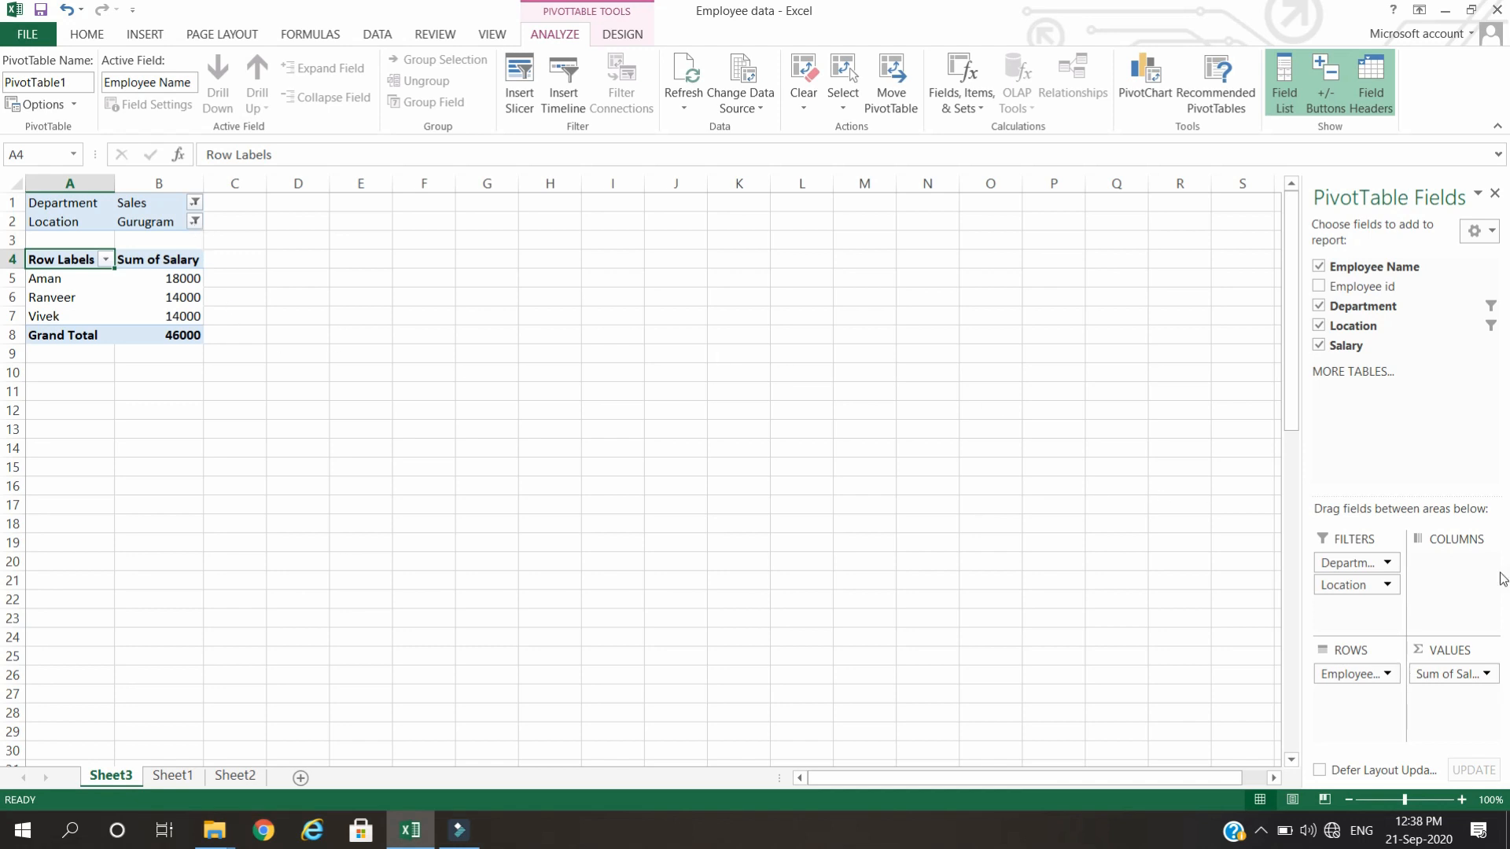
Create a PivotTable from the employee data range A1:E23 on Sheet1, placed on the same worksheet at cell H6.
{"action": "left_click", "coordinate": [429, 316]}
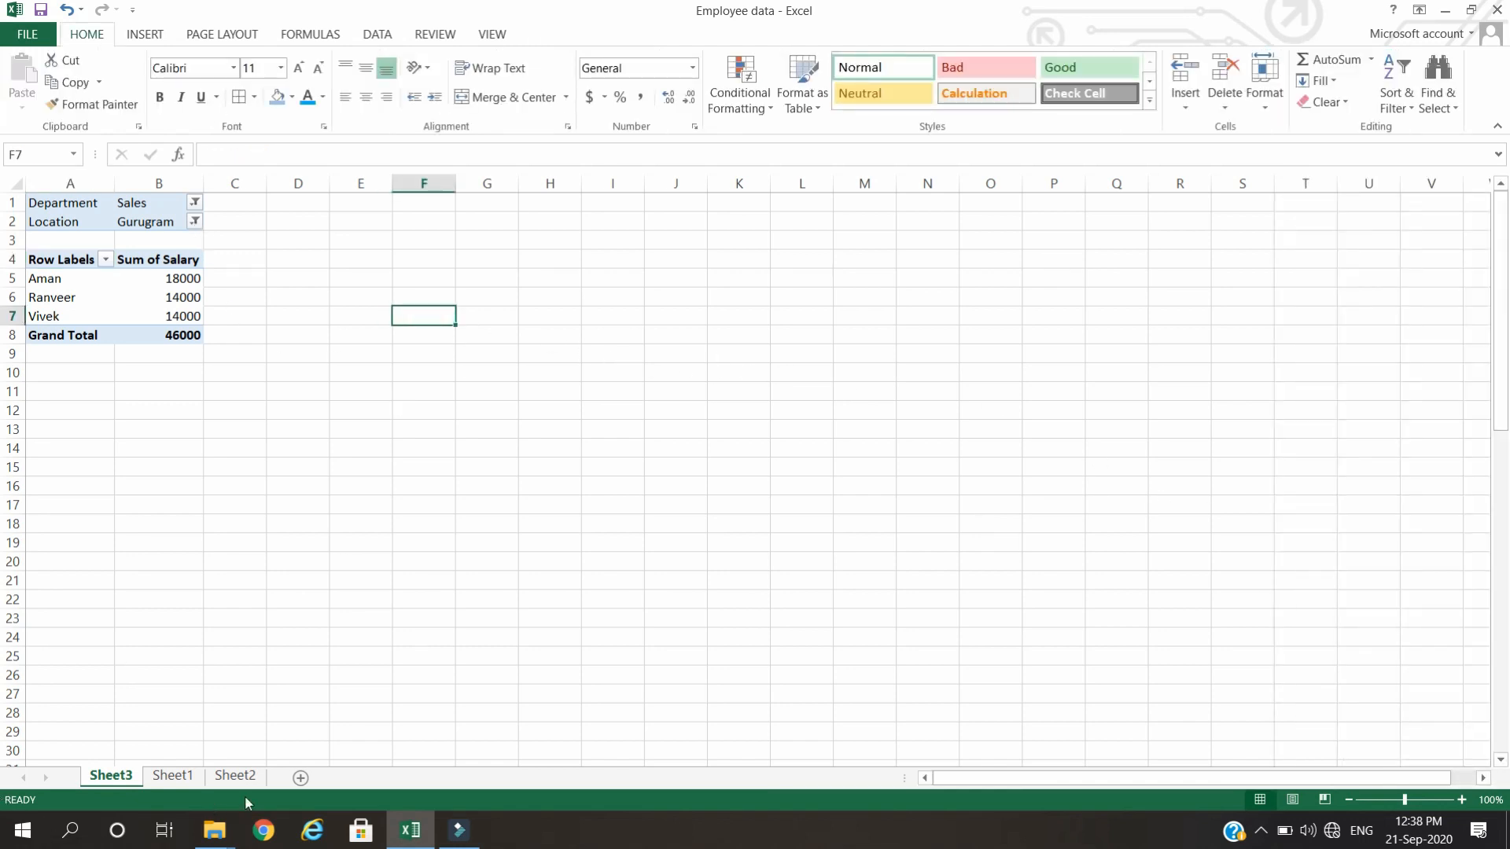
{"action": "left_click", "coordinate": [173, 776]}
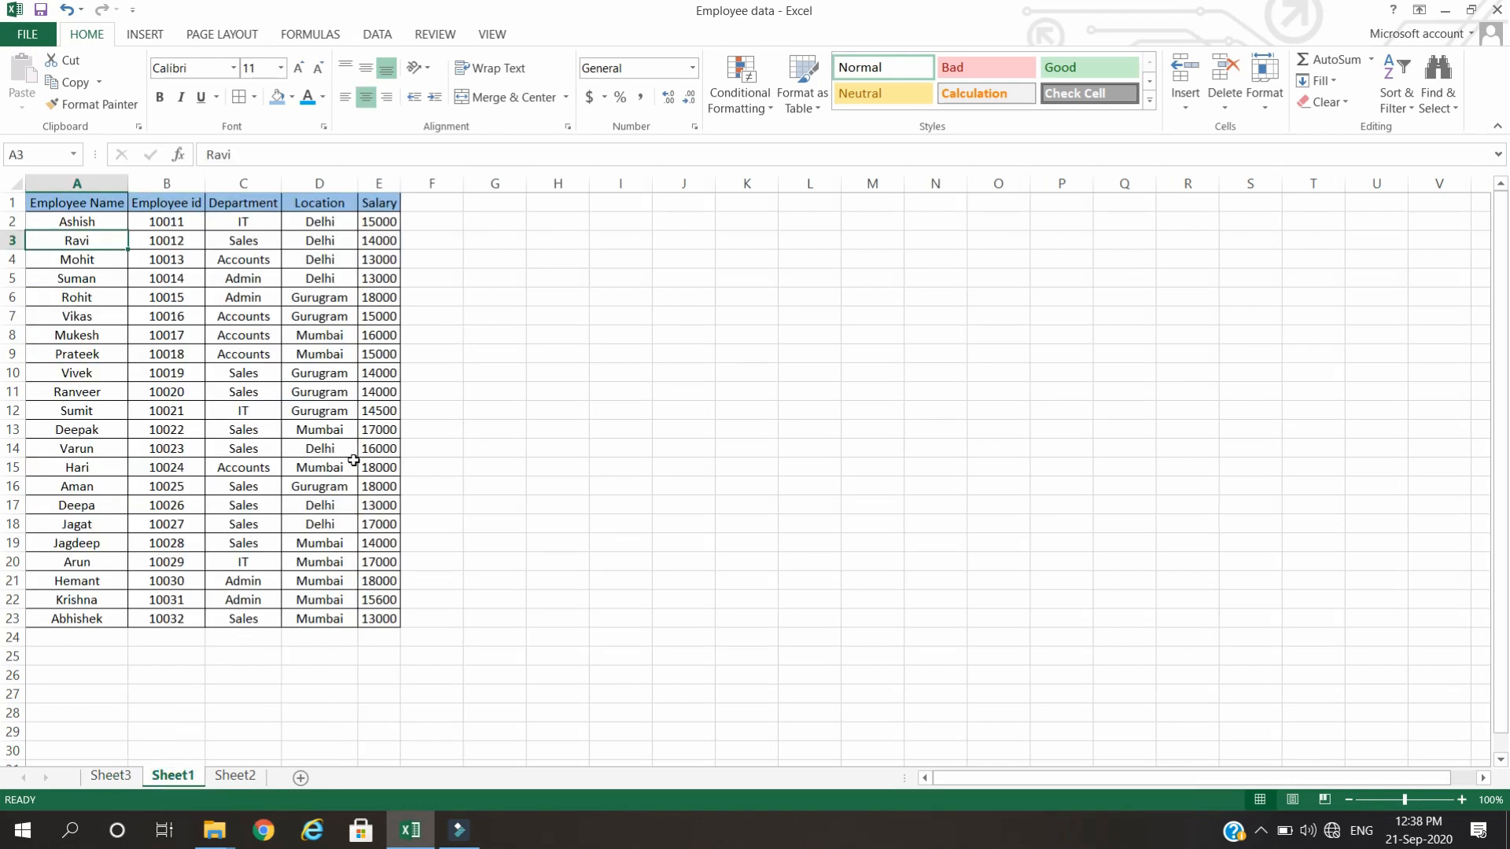
{"action": "left_click", "coordinate": [583, 254]}
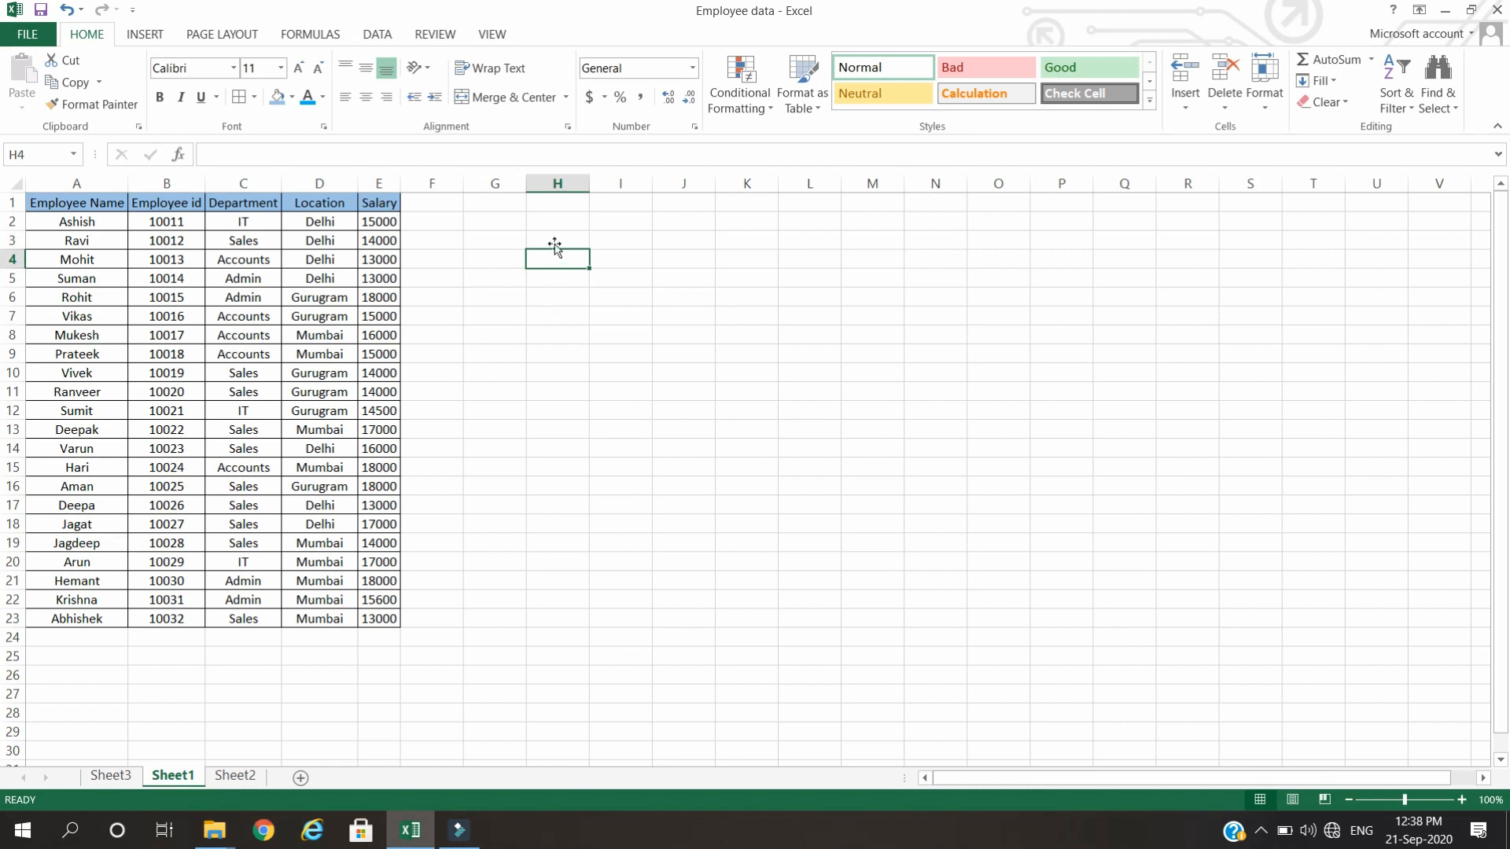
{"action": "left_click", "coordinate": [582, 299]}
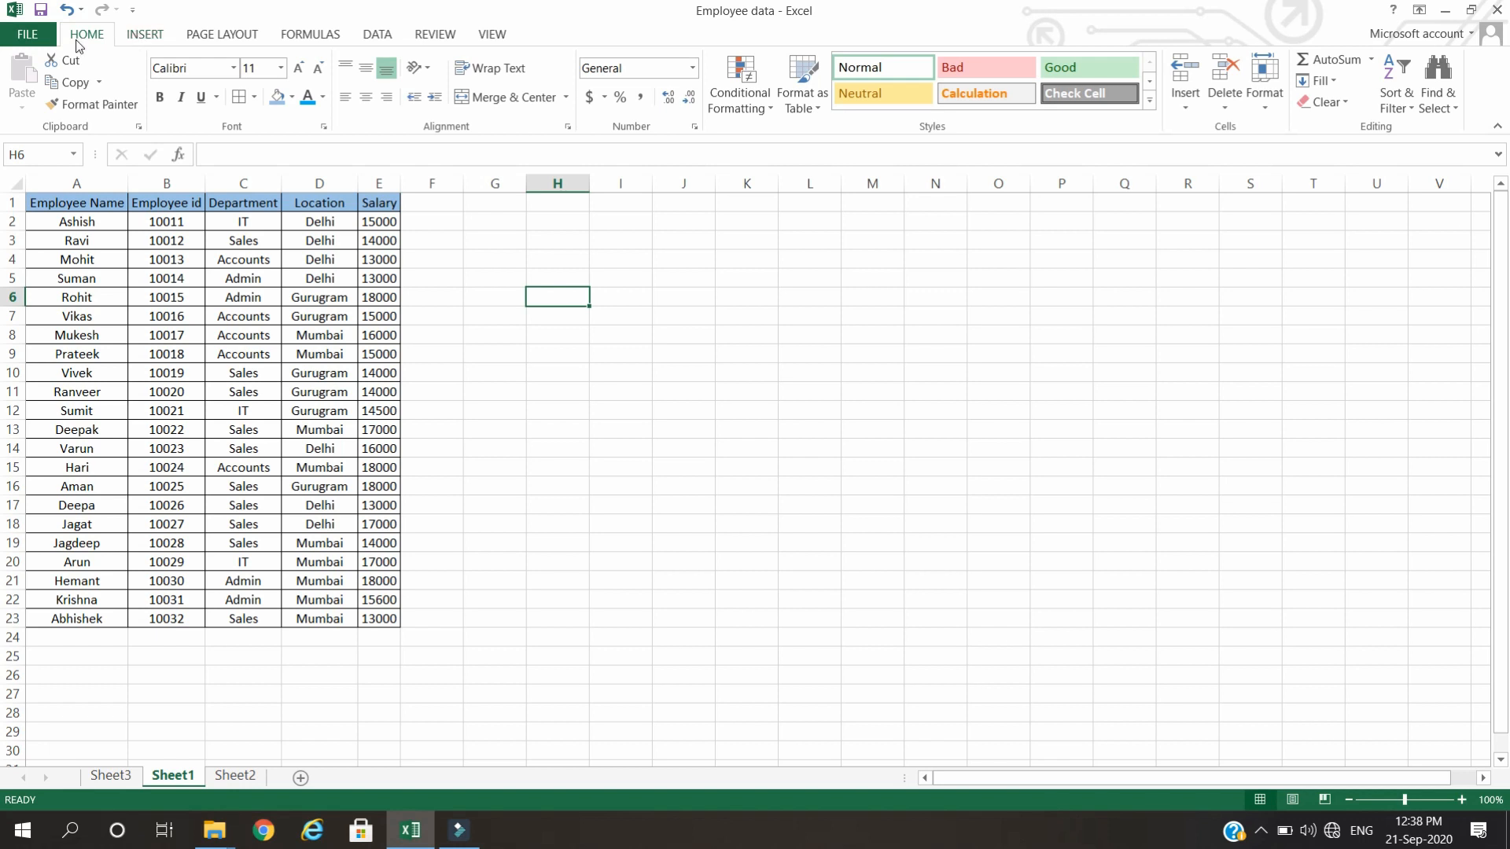
{"action": "left_click", "coordinate": [135, 36]}
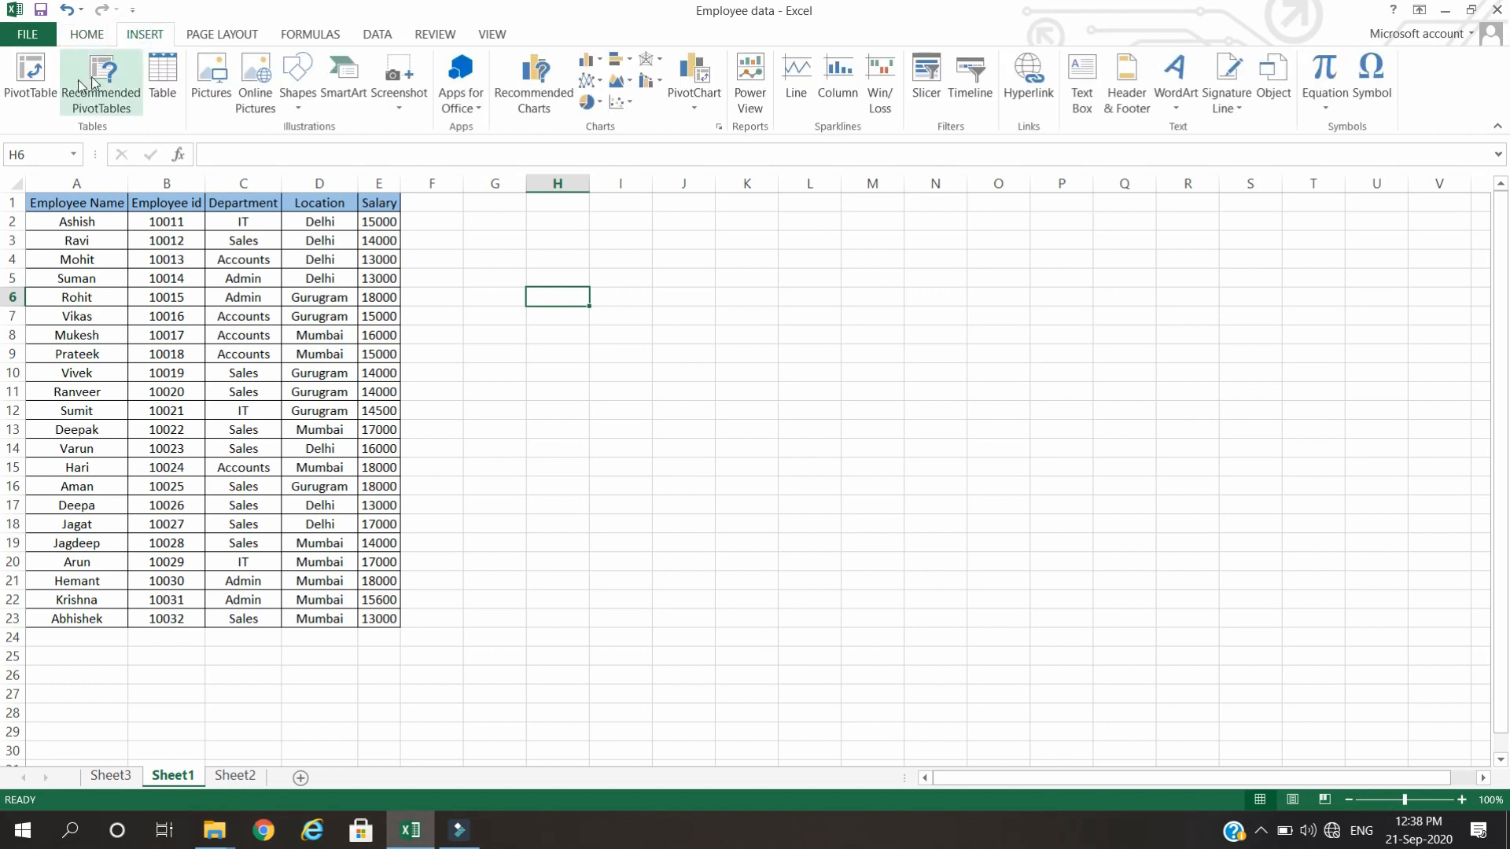
{"action": "left_click", "coordinate": [40, 99]}
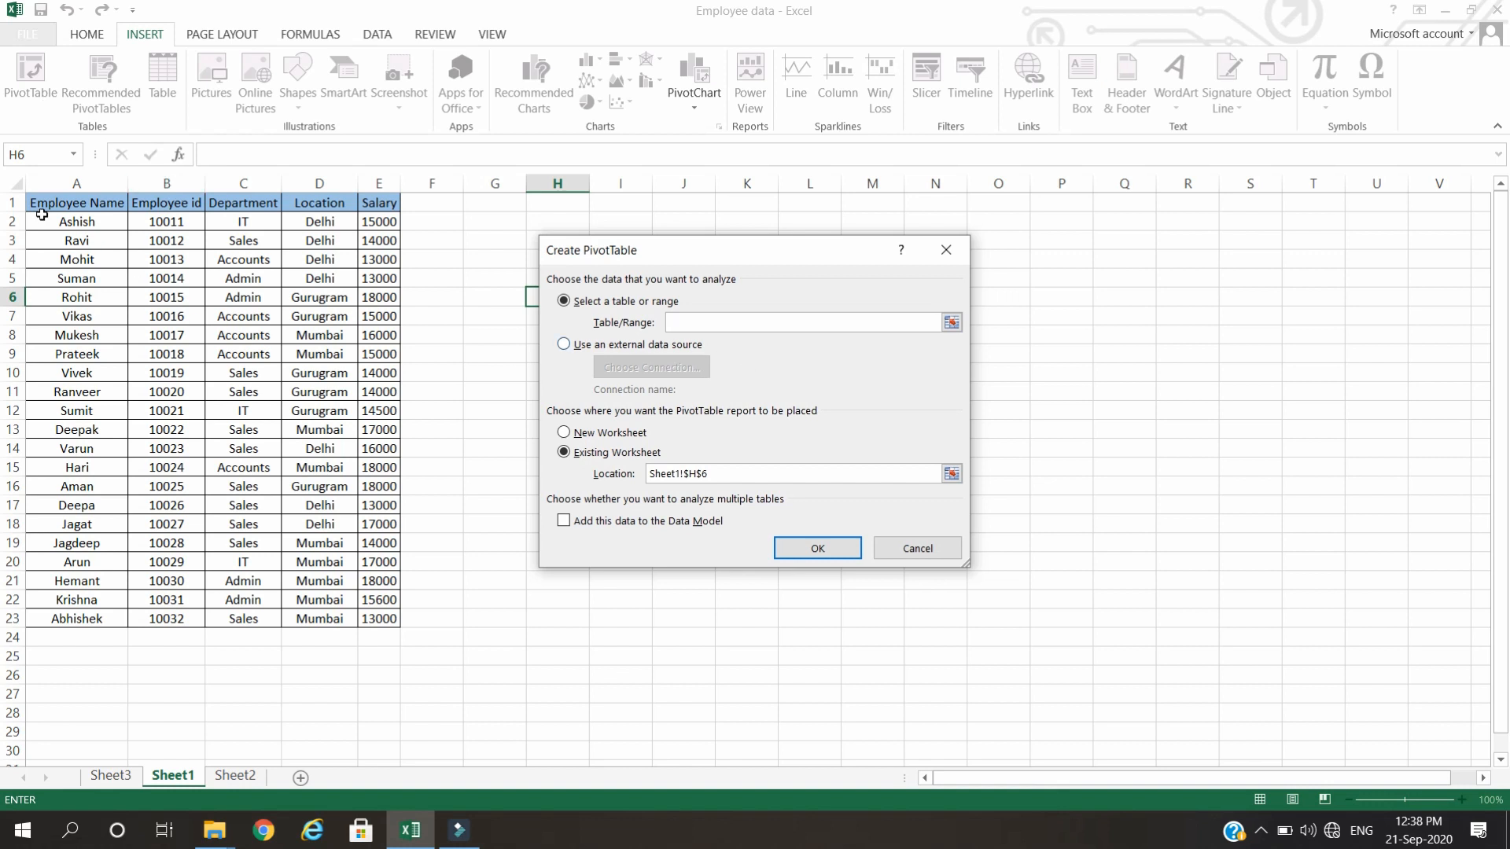
{"action": "left_click", "coordinate": [952, 323]}
{"action": "left_click_drag", "start_coordinate": [45, 194], "coordinate": [368, 621]}
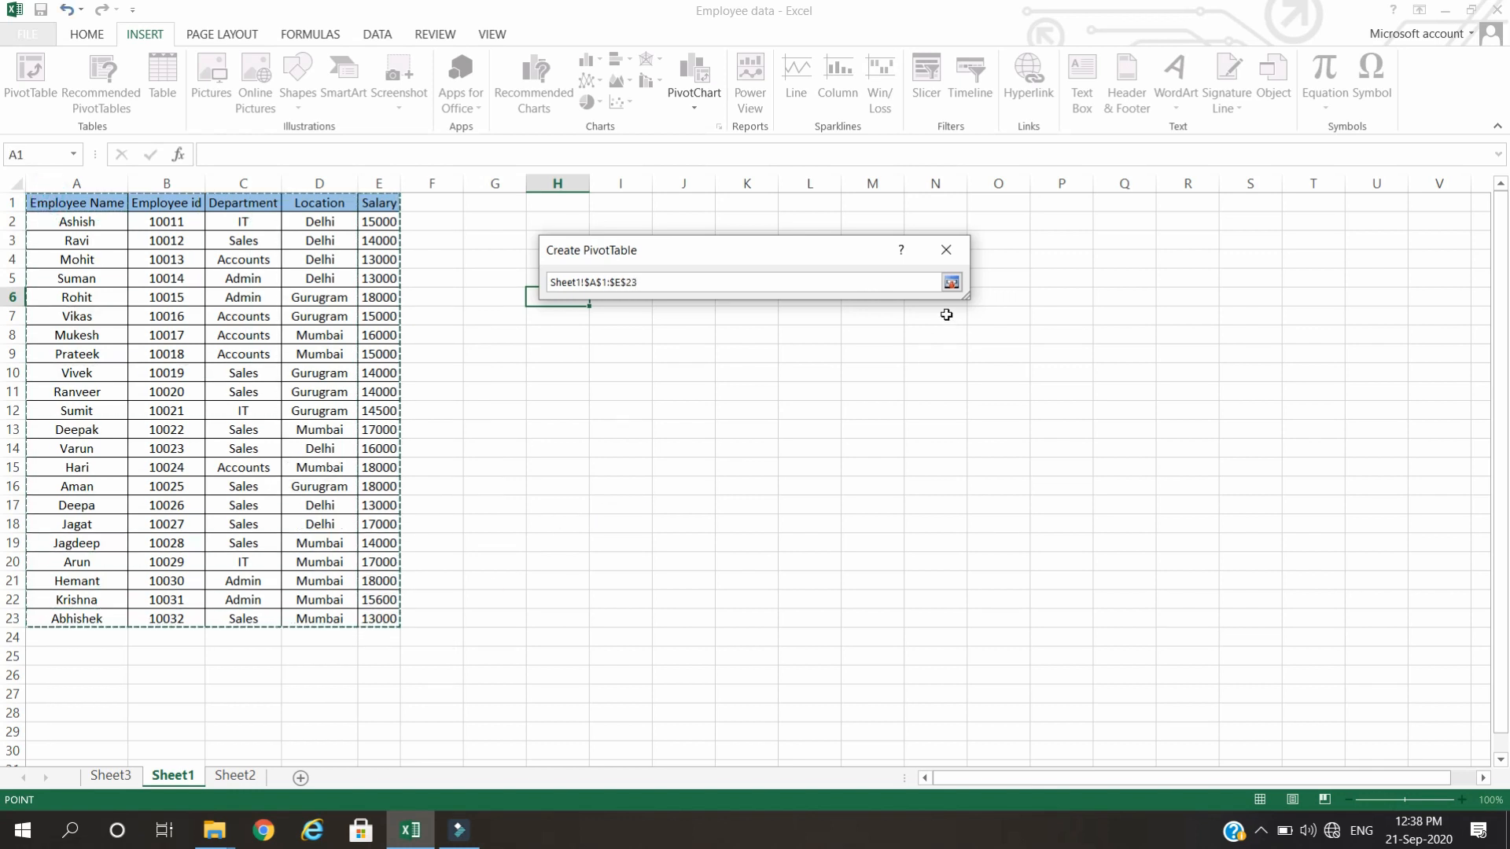
{"action": "left_click", "coordinate": [952, 281]}
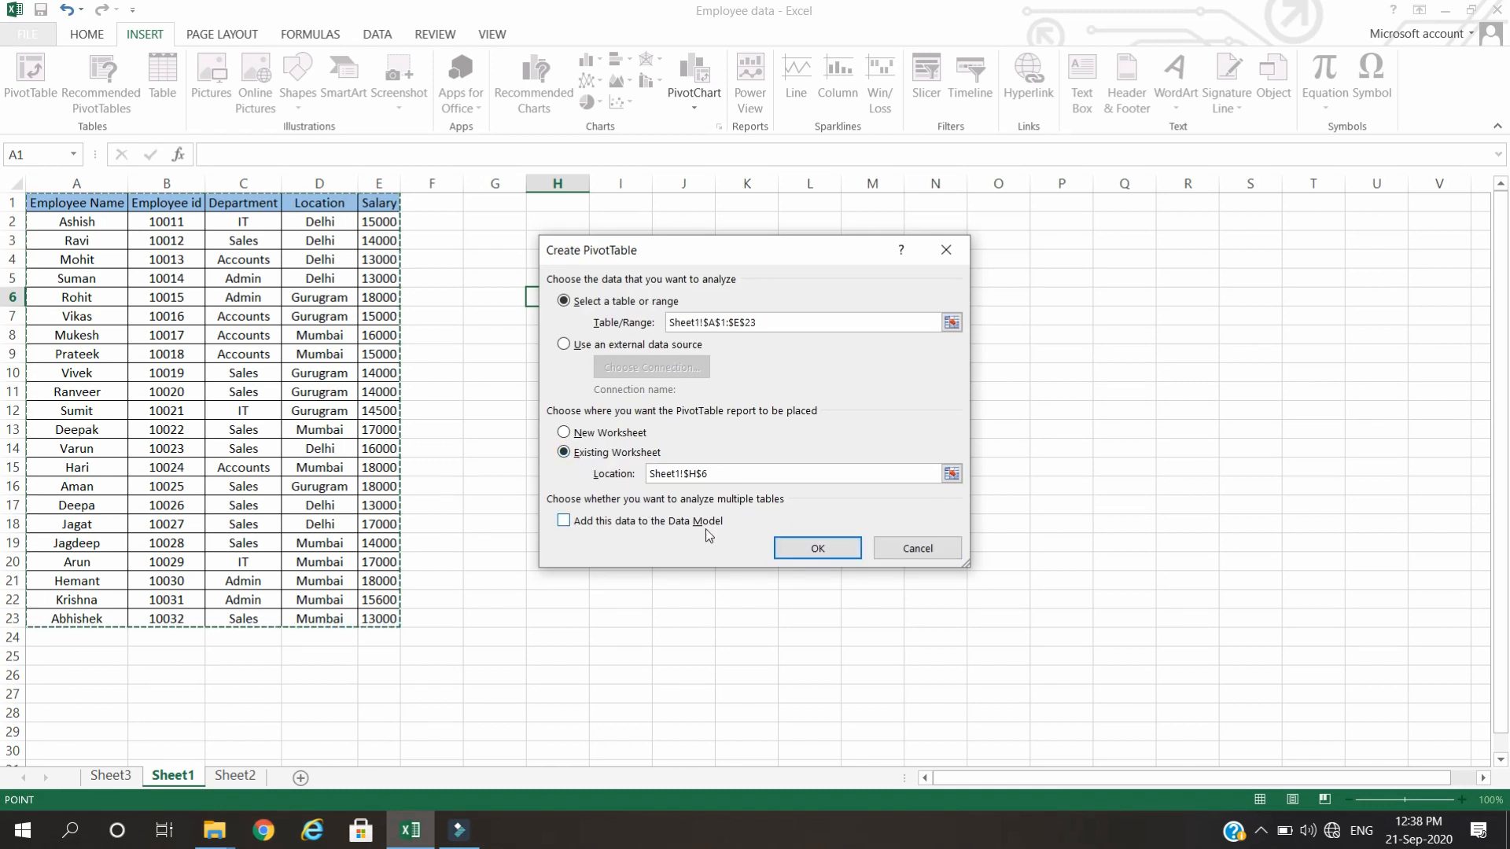
{"action": "left_click", "coordinate": [795, 555]}
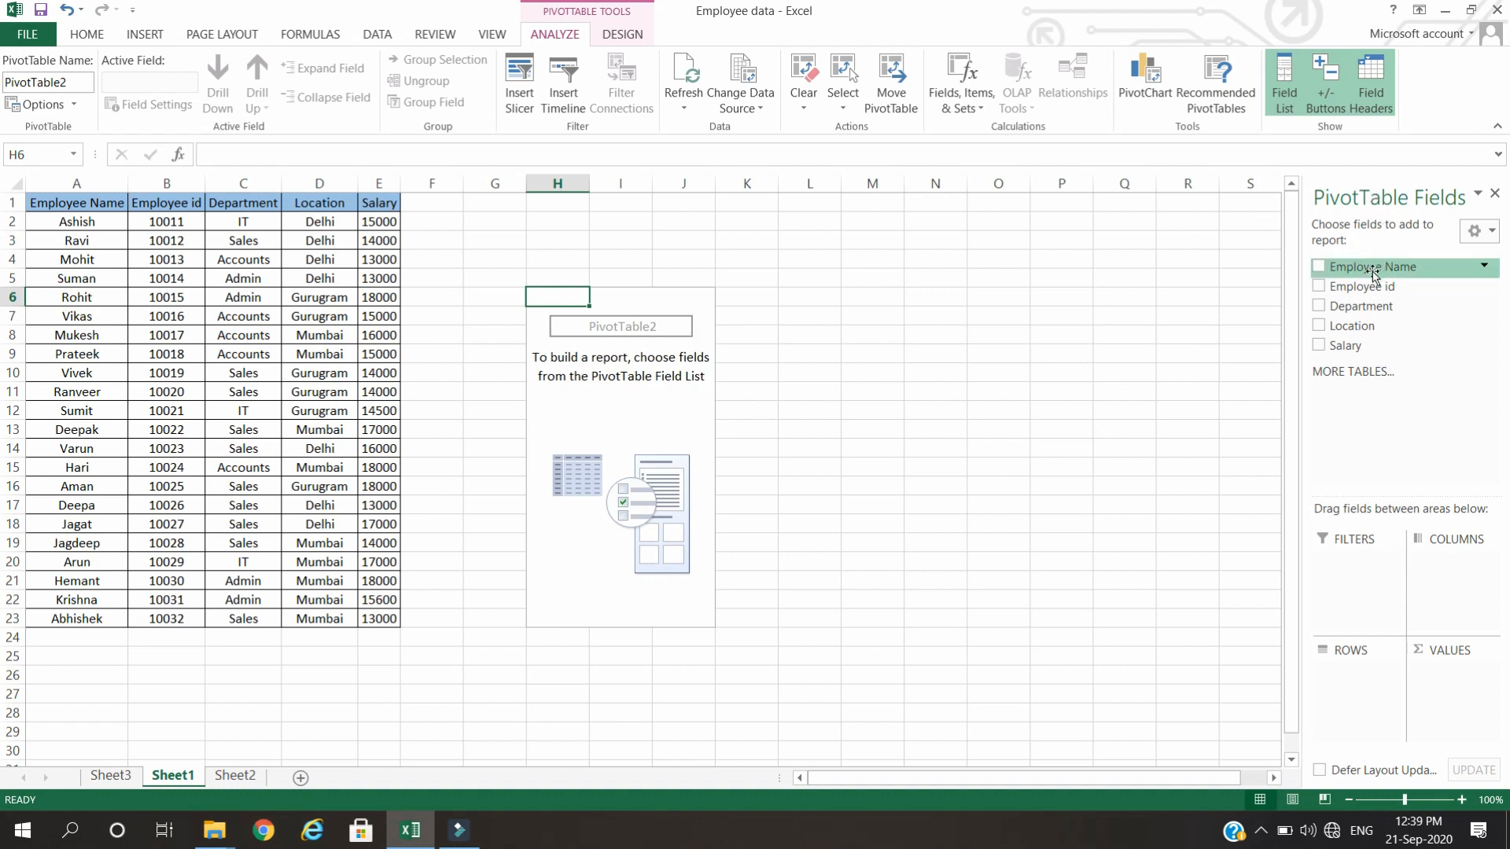
Lay out the PivotTable with Employee Name as rows, Salary as summed values, and Department and Location as report filters.
{"action": "left_click_drag", "start_coordinate": [1375, 273], "coordinate": [1354, 676]}
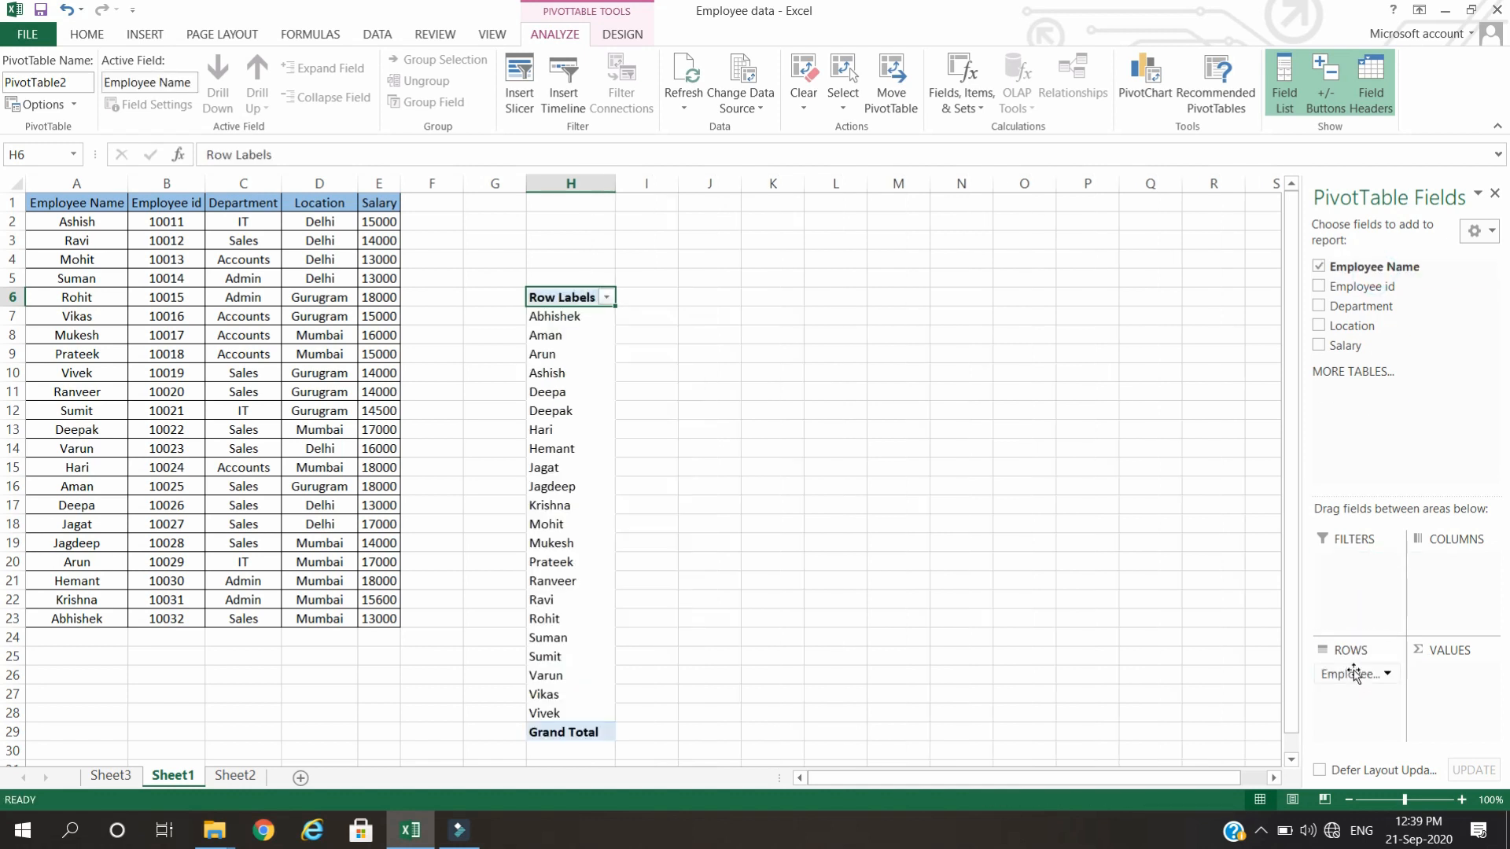
{"action": "left_click_drag", "start_coordinate": [1346, 345], "coordinate": [1450, 686]}
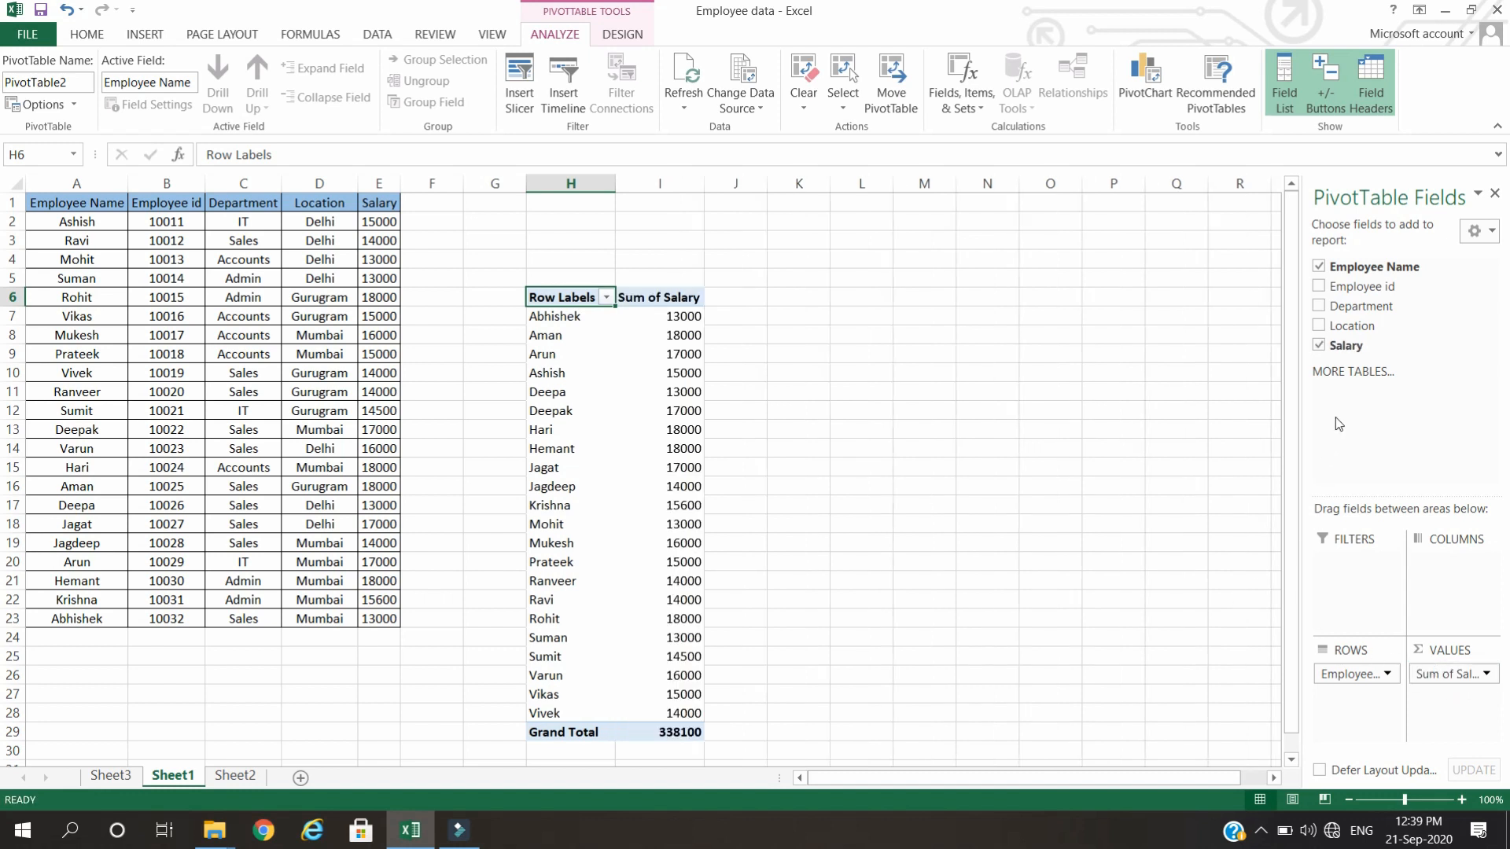
{"action": "left_click_drag", "start_coordinate": [1346, 306], "coordinate": [1354, 566]}
{"action": "left_click_drag", "start_coordinate": [1352, 325], "coordinate": [1353, 583]}
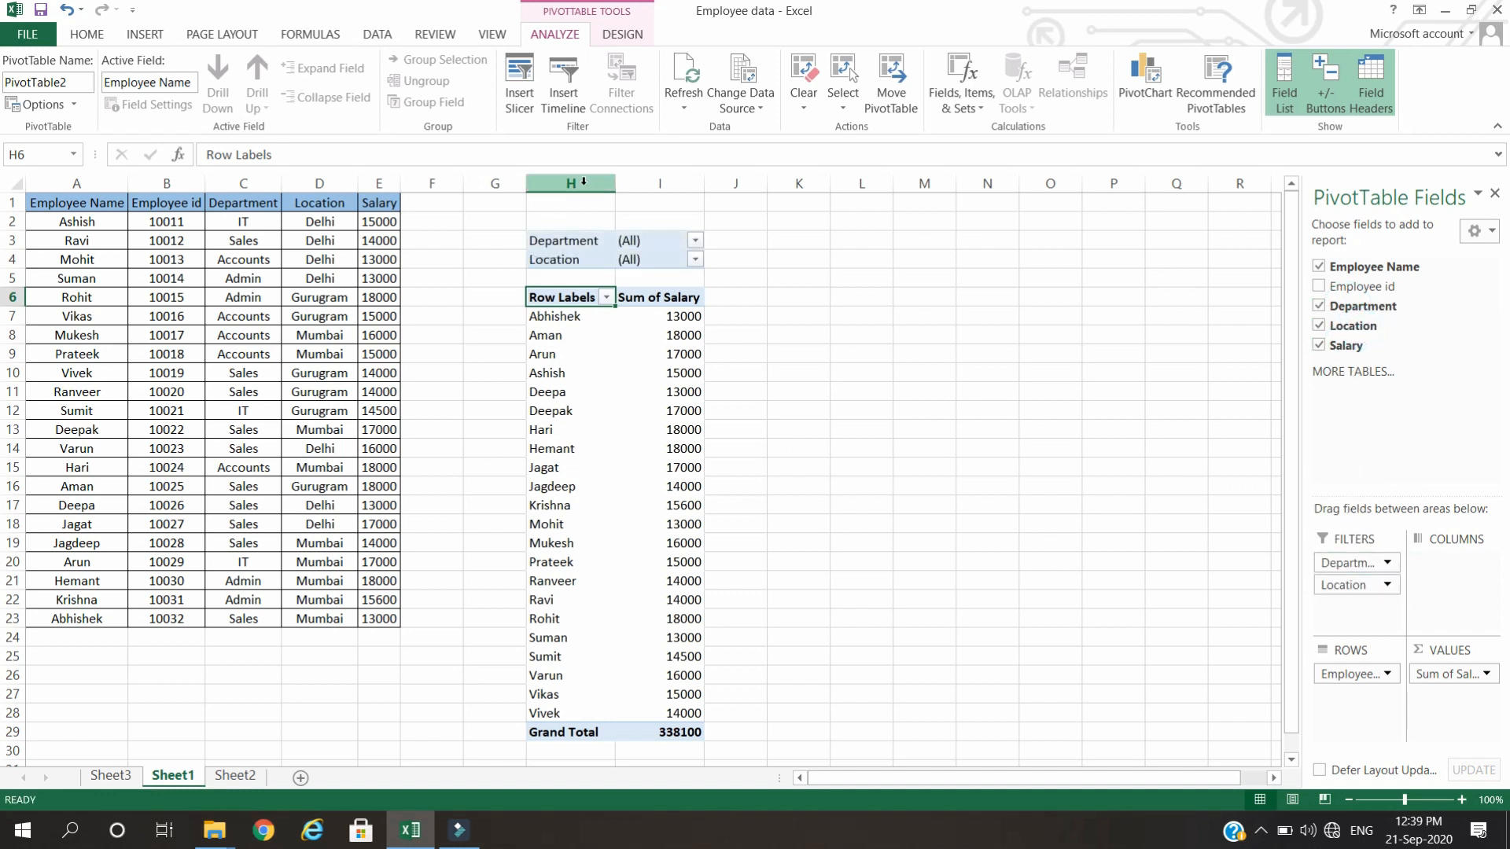
Filter the PivotTable at H6 to the Delhi location.
{"action": "left_click", "coordinate": [696, 261]}
{"action": "left_click", "coordinate": [502, 322]}
{"action": "left_click", "coordinate": [586, 478]}
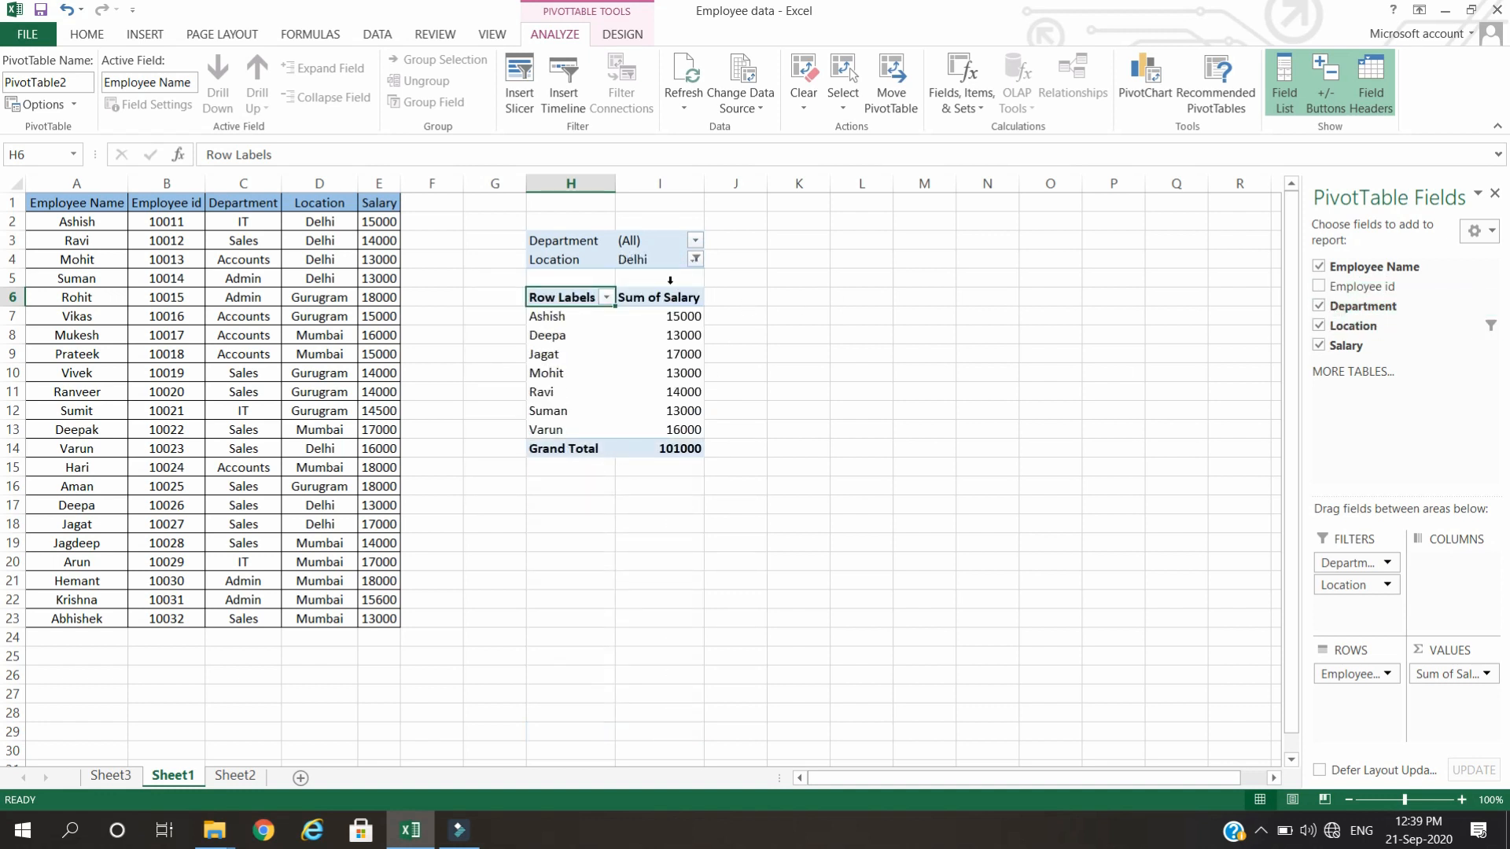
Switch the Location report filter of the Sheet1 PivotTable to Gurugram.
{"action": "left_click", "coordinate": [695, 259]}
{"action": "left_click", "coordinate": [501, 322]}
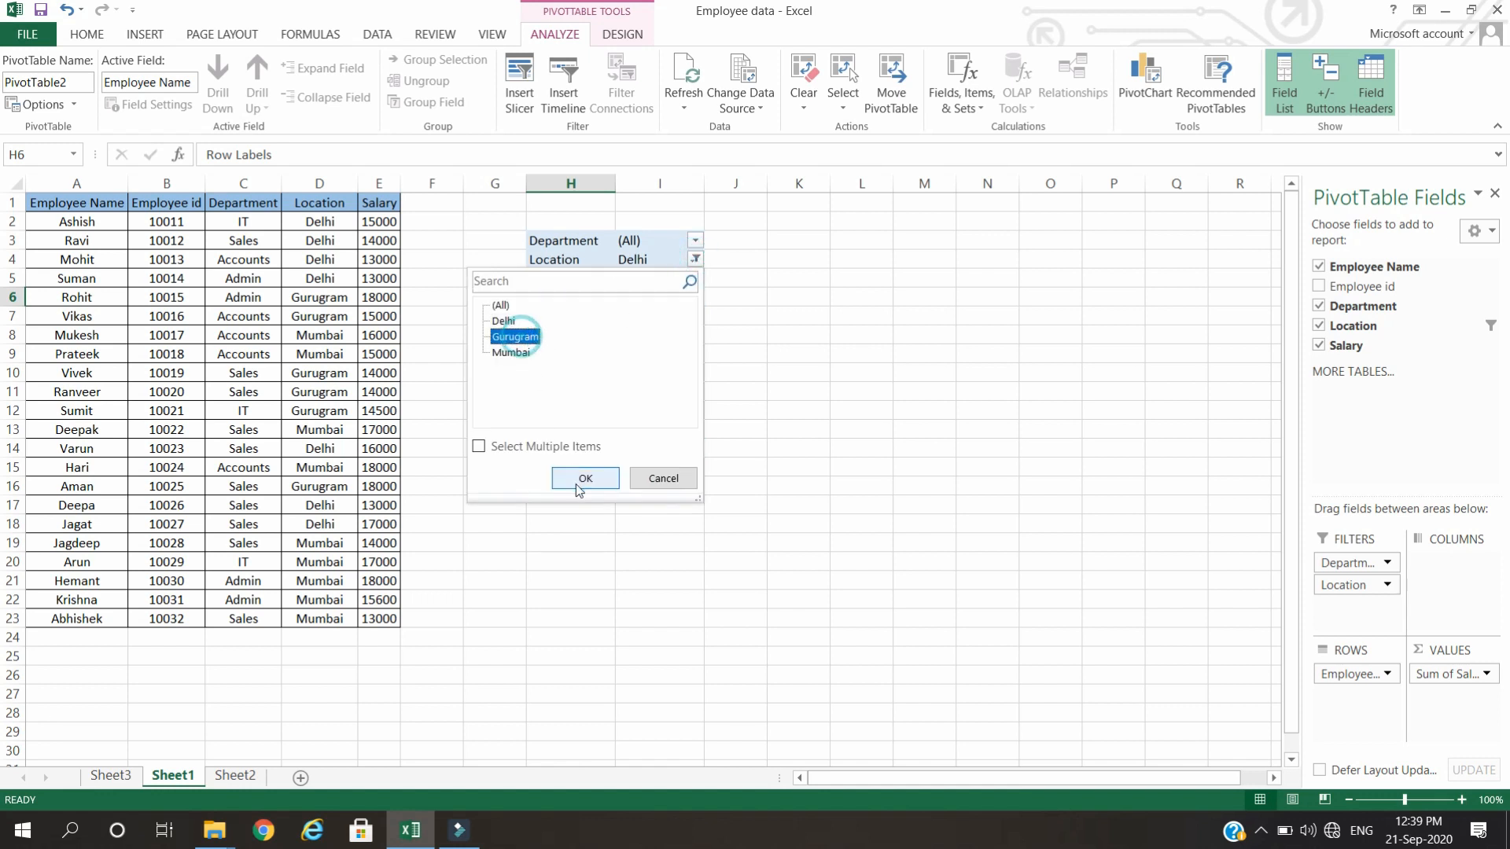
{"action": "left_click", "coordinate": [586, 472]}
Filter the Sheet1 PivotTable by the Accounts department, followed by the Admin department.
{"action": "left_click", "coordinate": [695, 239]}
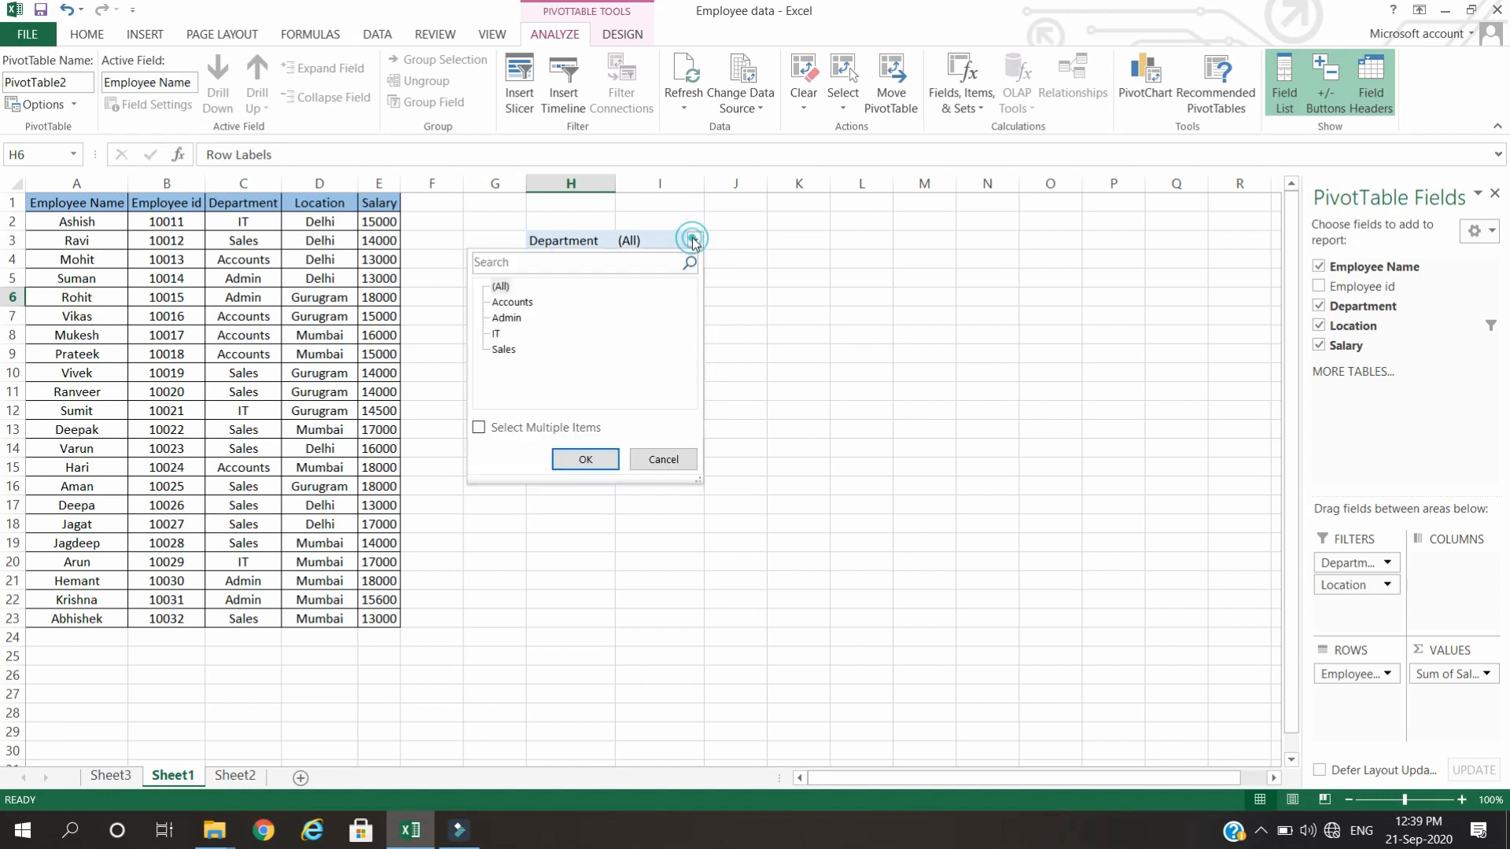
{"action": "left_click", "coordinate": [510, 303]}
{"action": "left_click", "coordinate": [585, 461]}
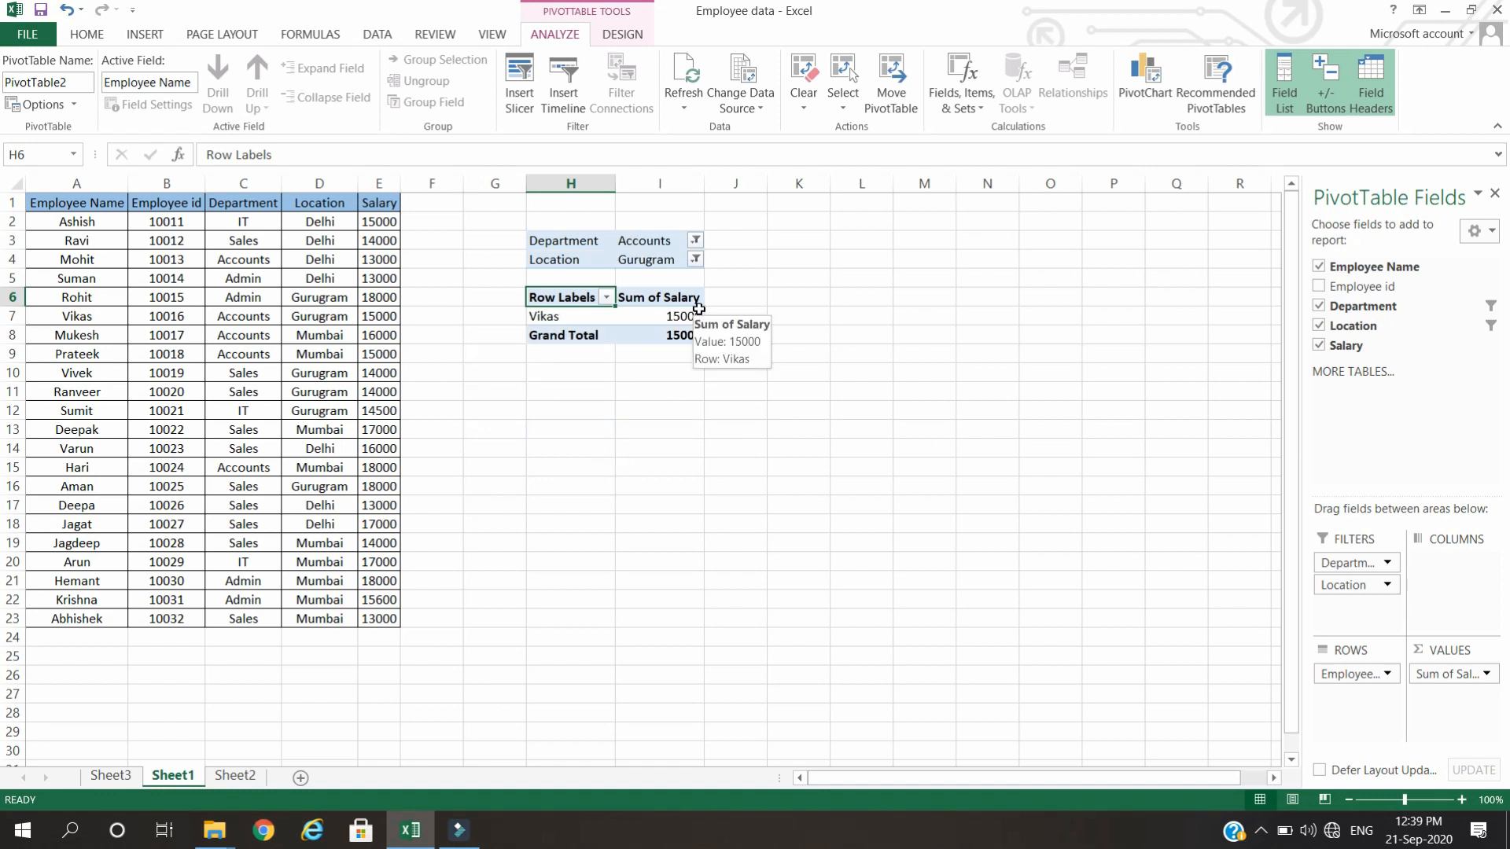
{"action": "left_click", "coordinate": [695, 240]}
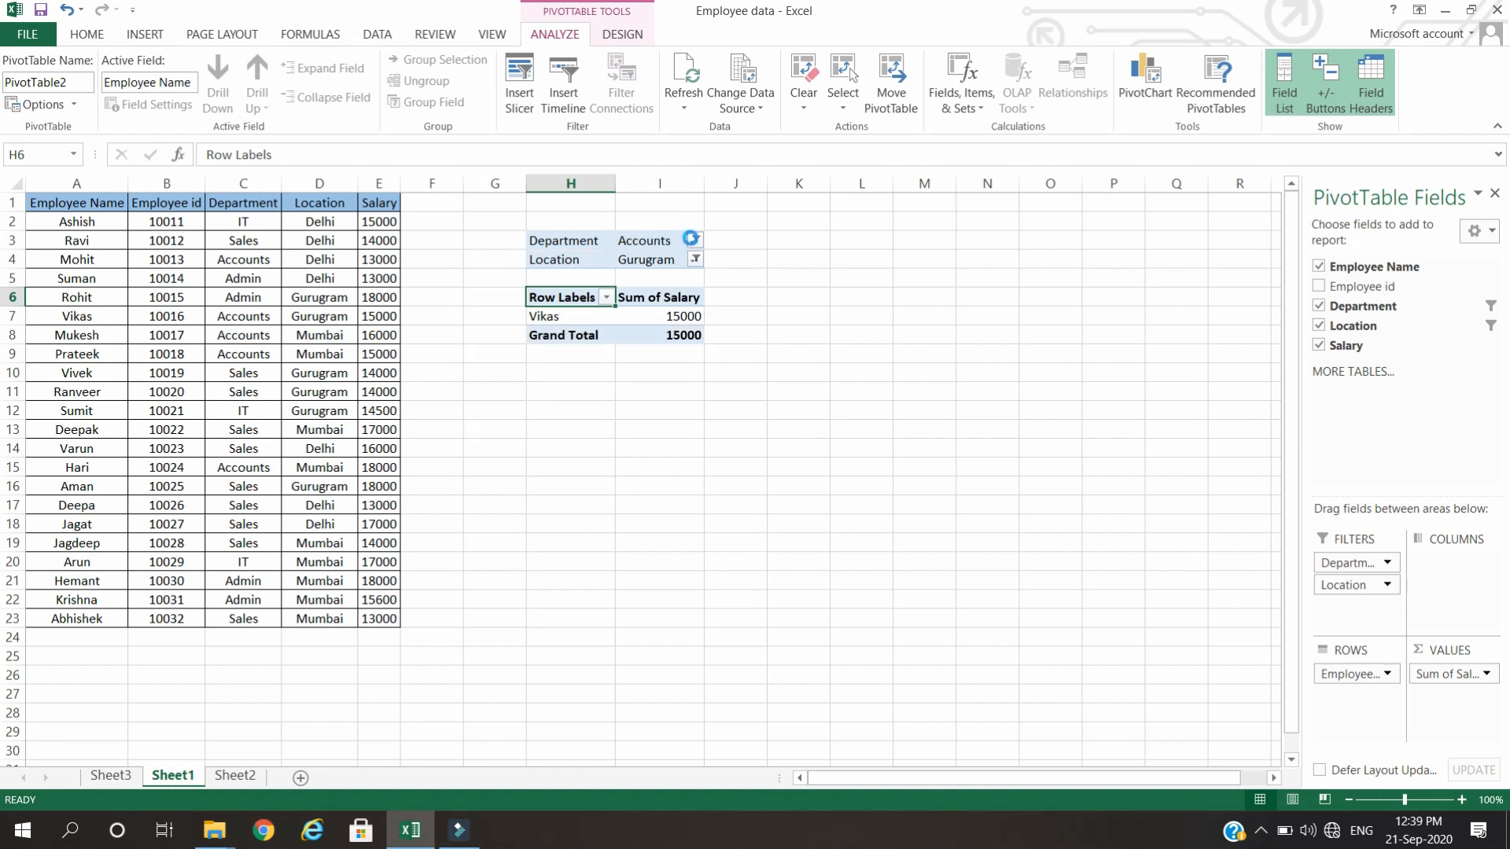
{"action": "left_click", "coordinate": [507, 318]}
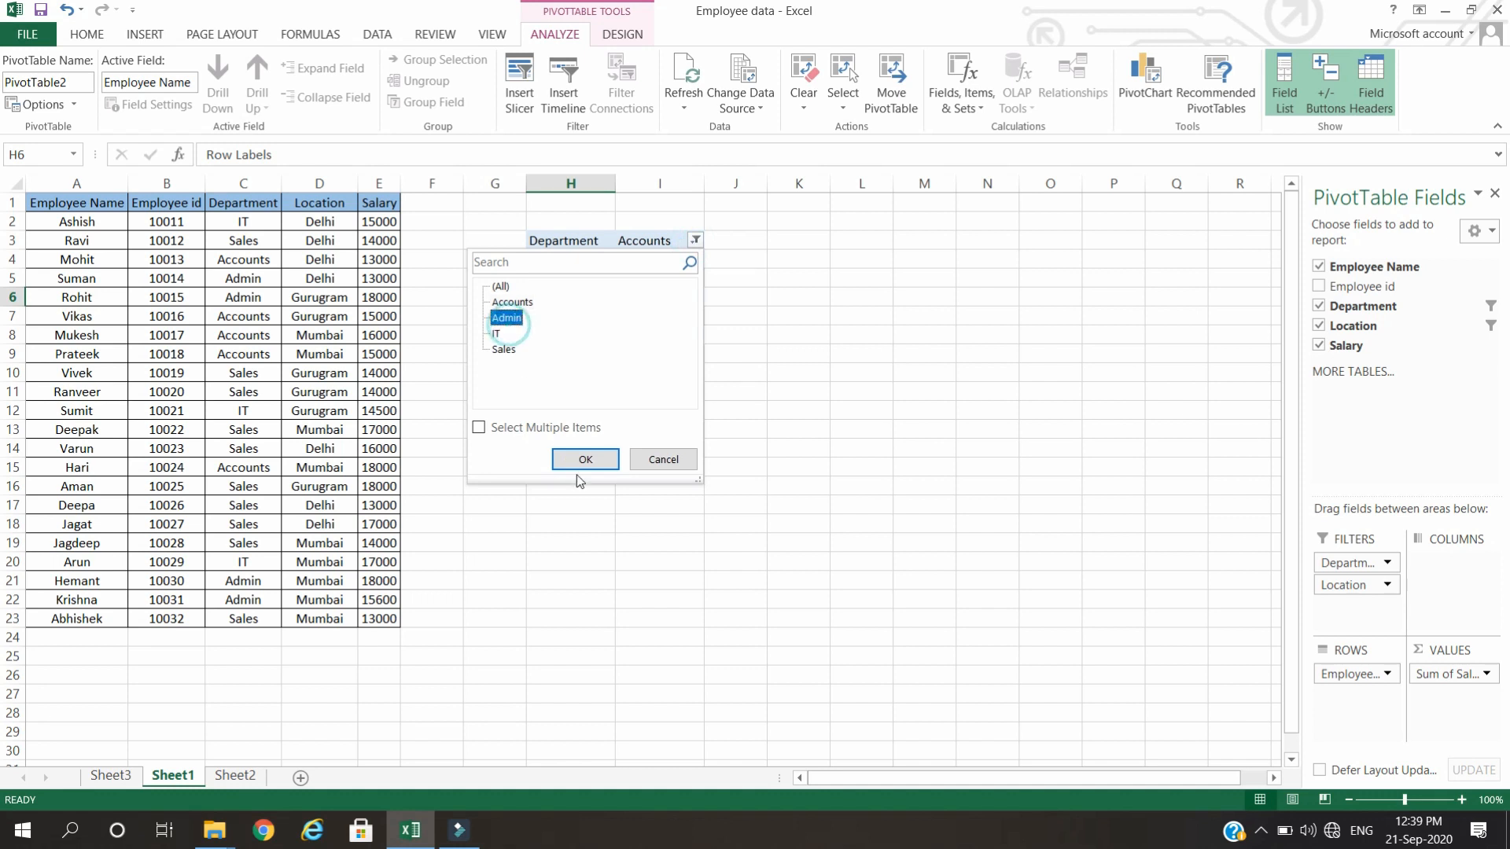
{"action": "left_click", "coordinate": [582, 460]}
Set the Department report filter of the Sheet1 PivotTable to Sales.
{"action": "left_click", "coordinate": [695, 242]}
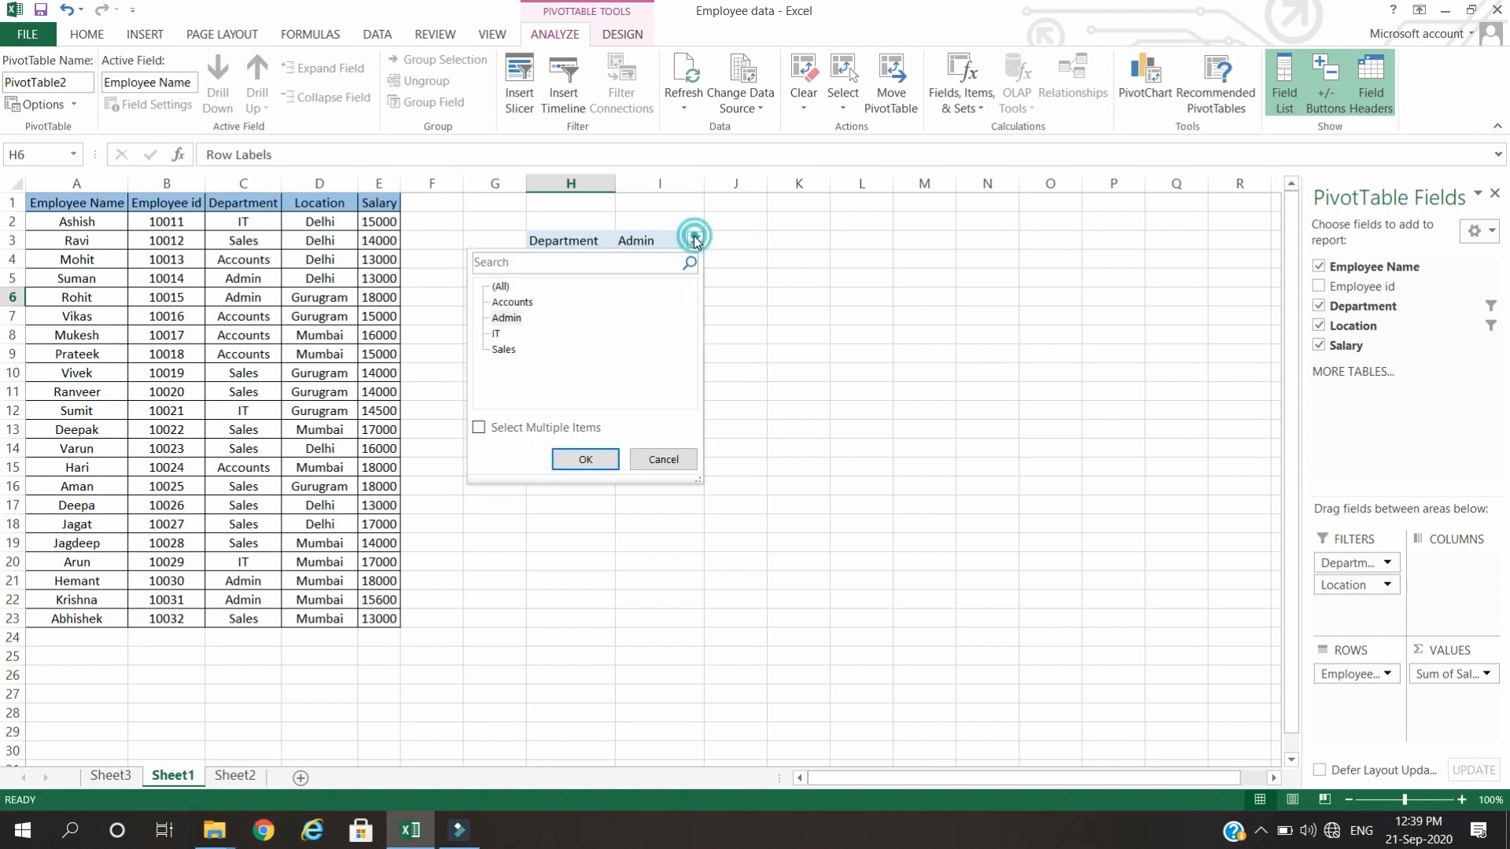
{"action": "left_click", "coordinate": [504, 349]}
{"action": "left_click", "coordinate": [582, 464]}
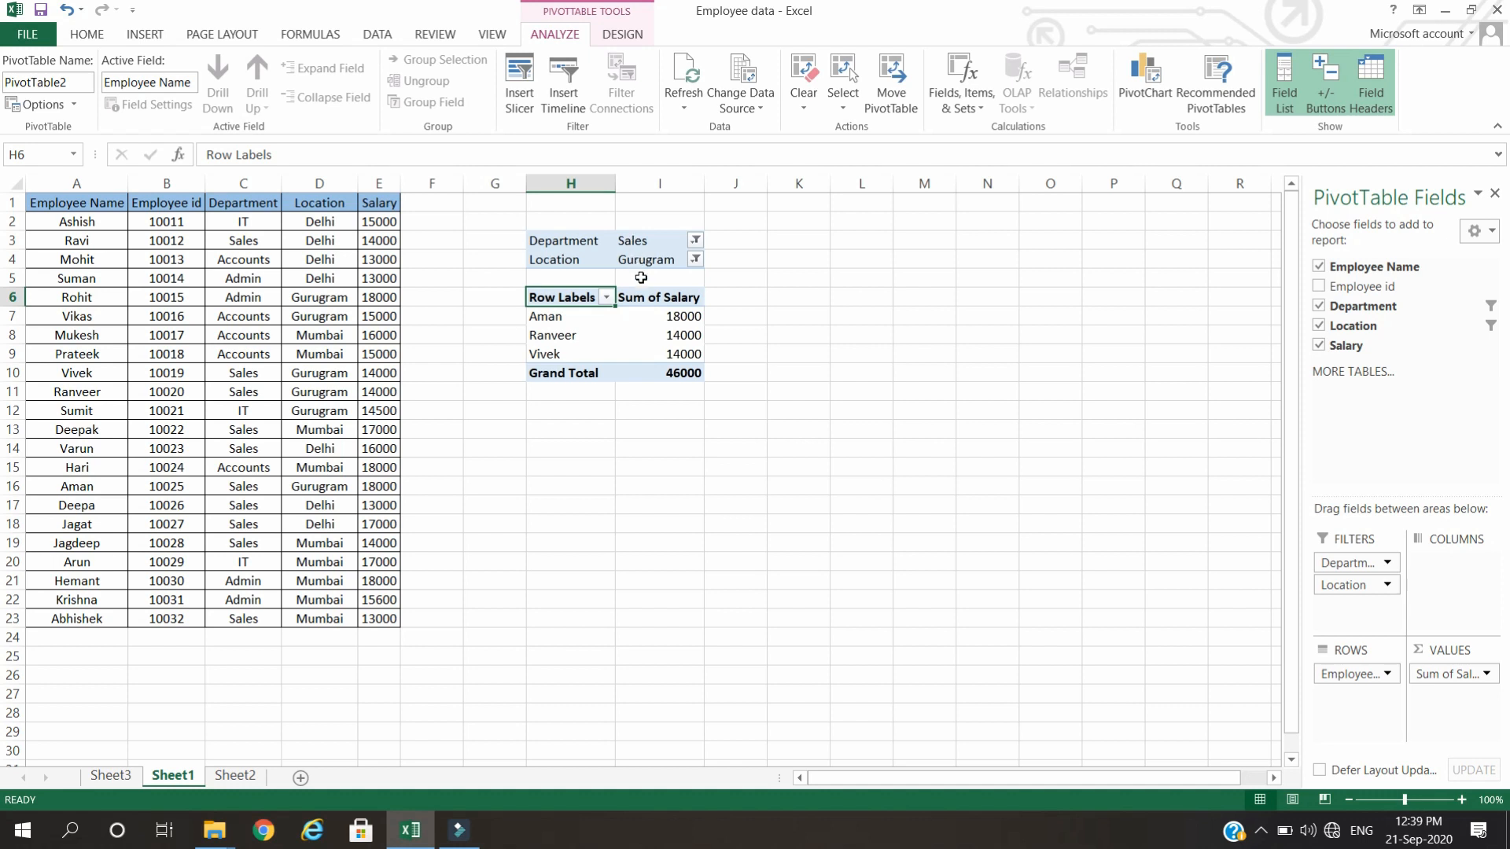
{"action": "left_click", "coordinate": [870, 316]}
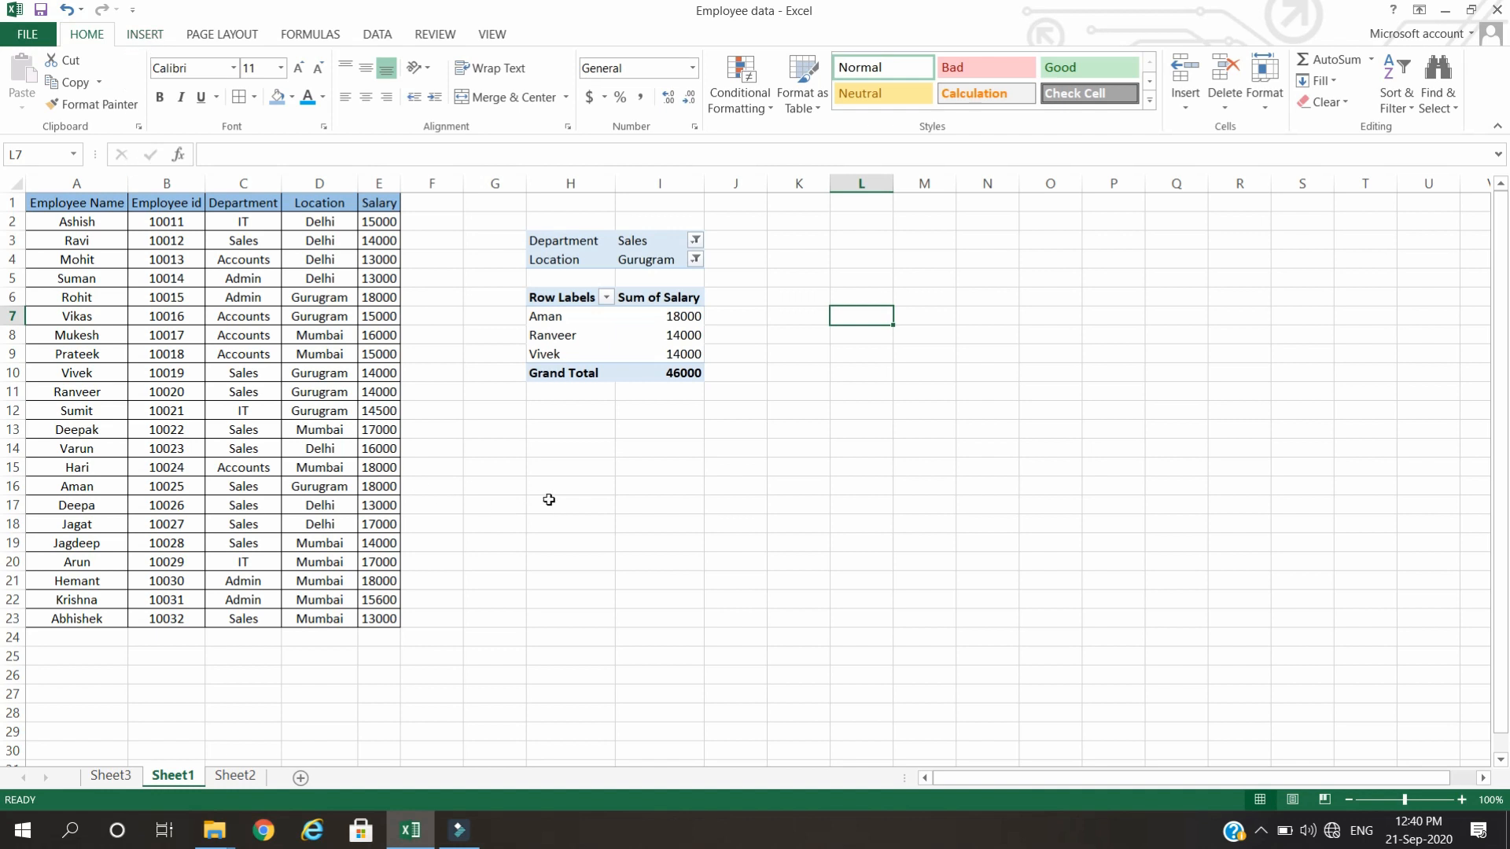
Create another PivotTable from the range A1:E23, placed on Sheet1 at cell H14.
{"action": "left_click", "coordinate": [581, 451]}
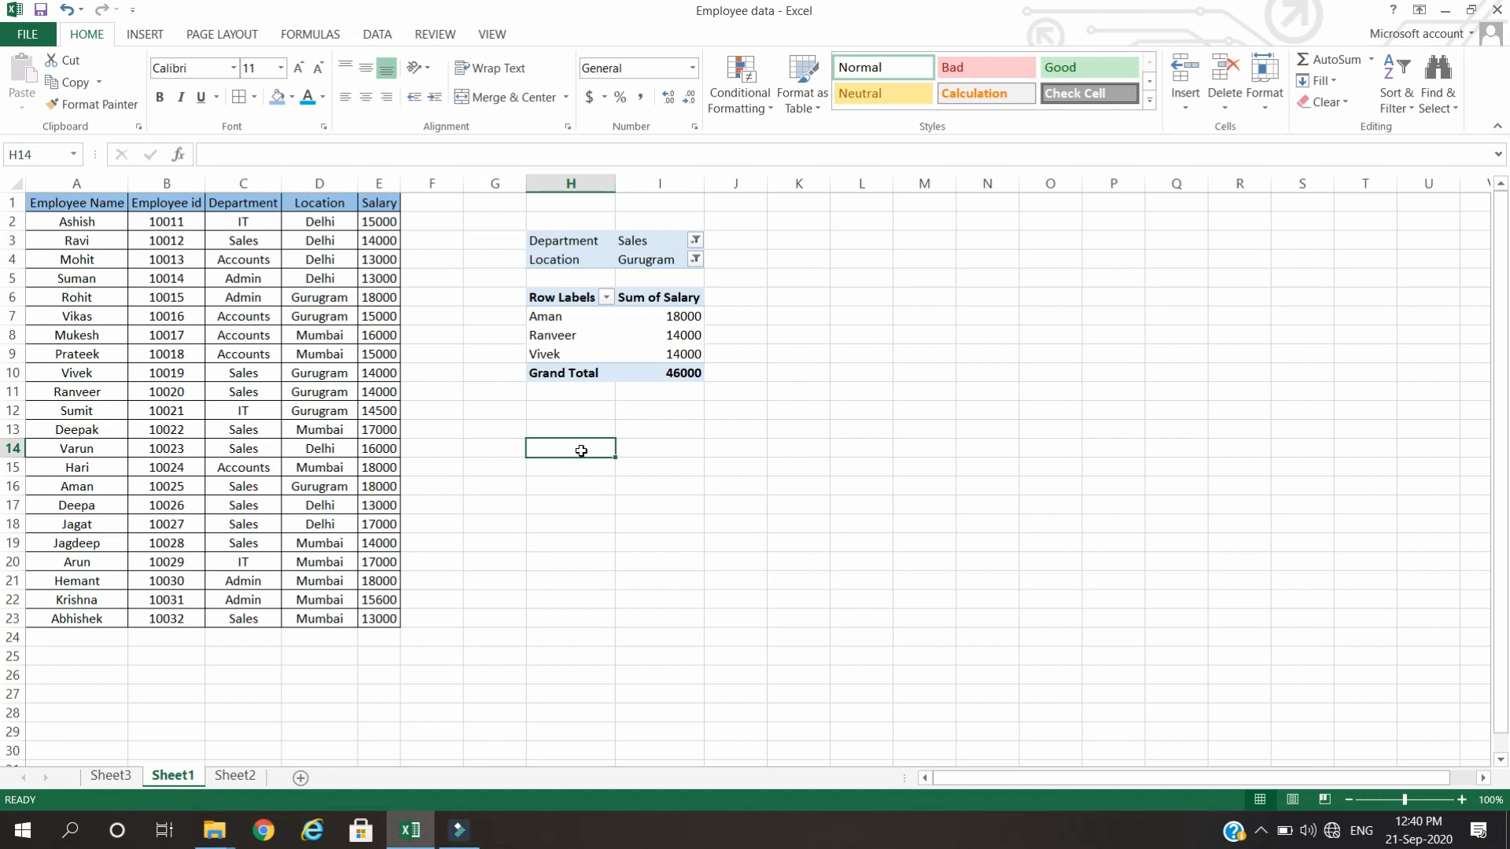
{"action": "key", "text": "alt"}
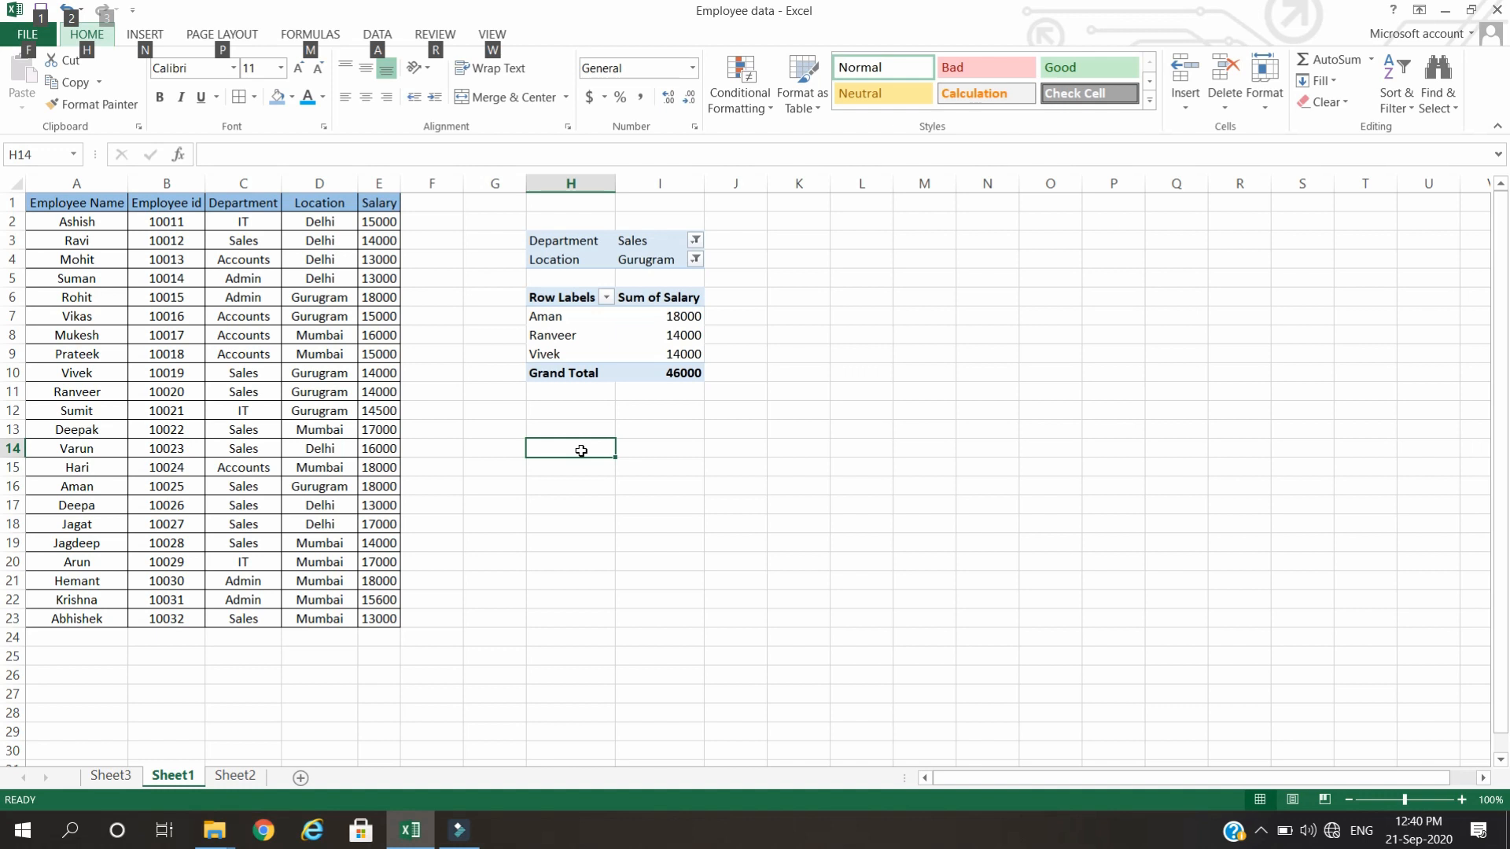
{"action": "key", "text": "n"}
{"action": "key", "text": "v"}
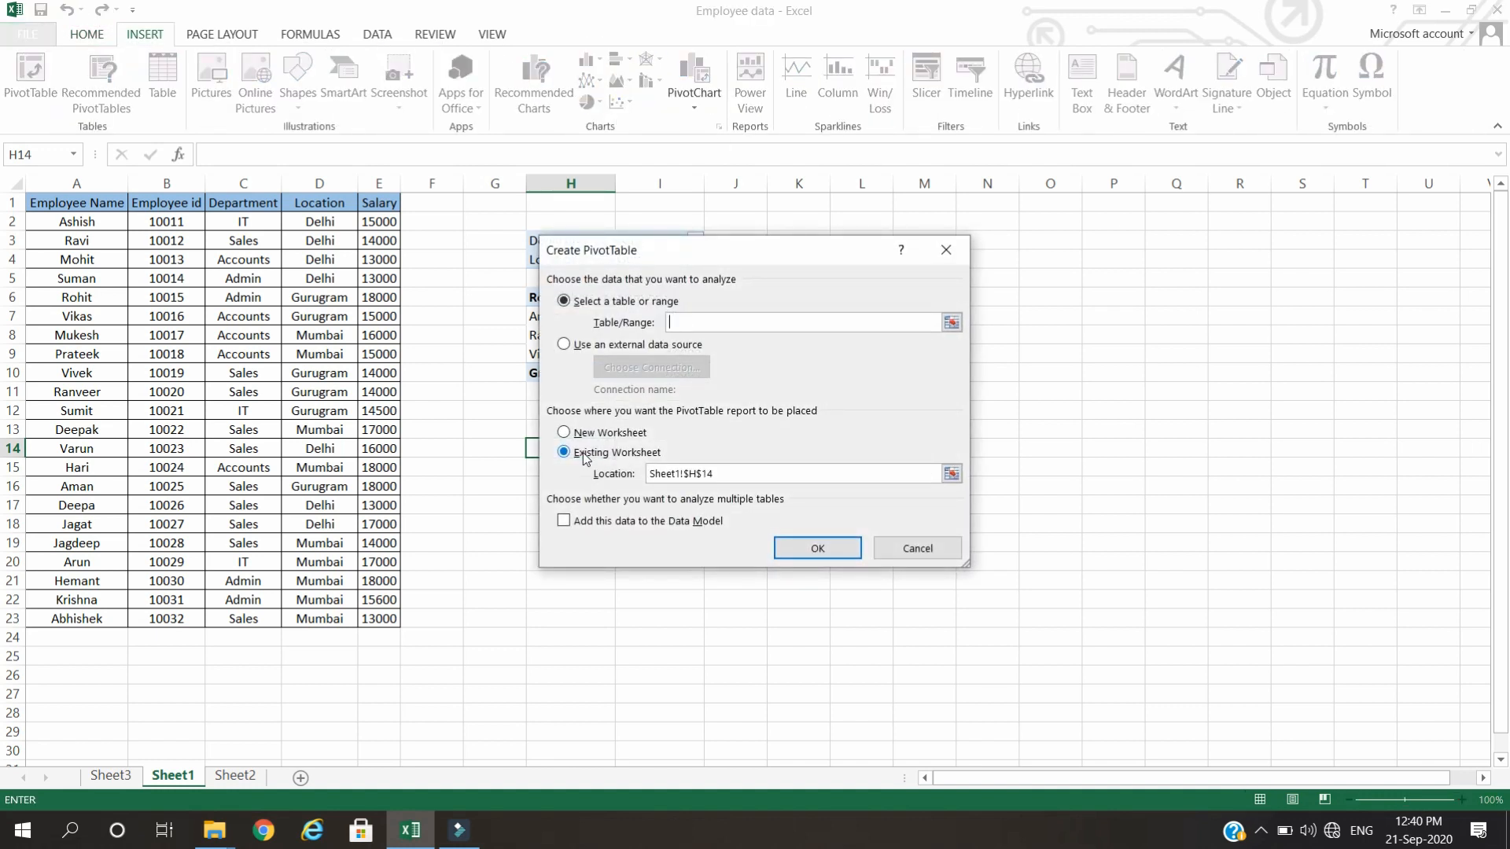
{"action": "left_click", "coordinate": [49, 202]}
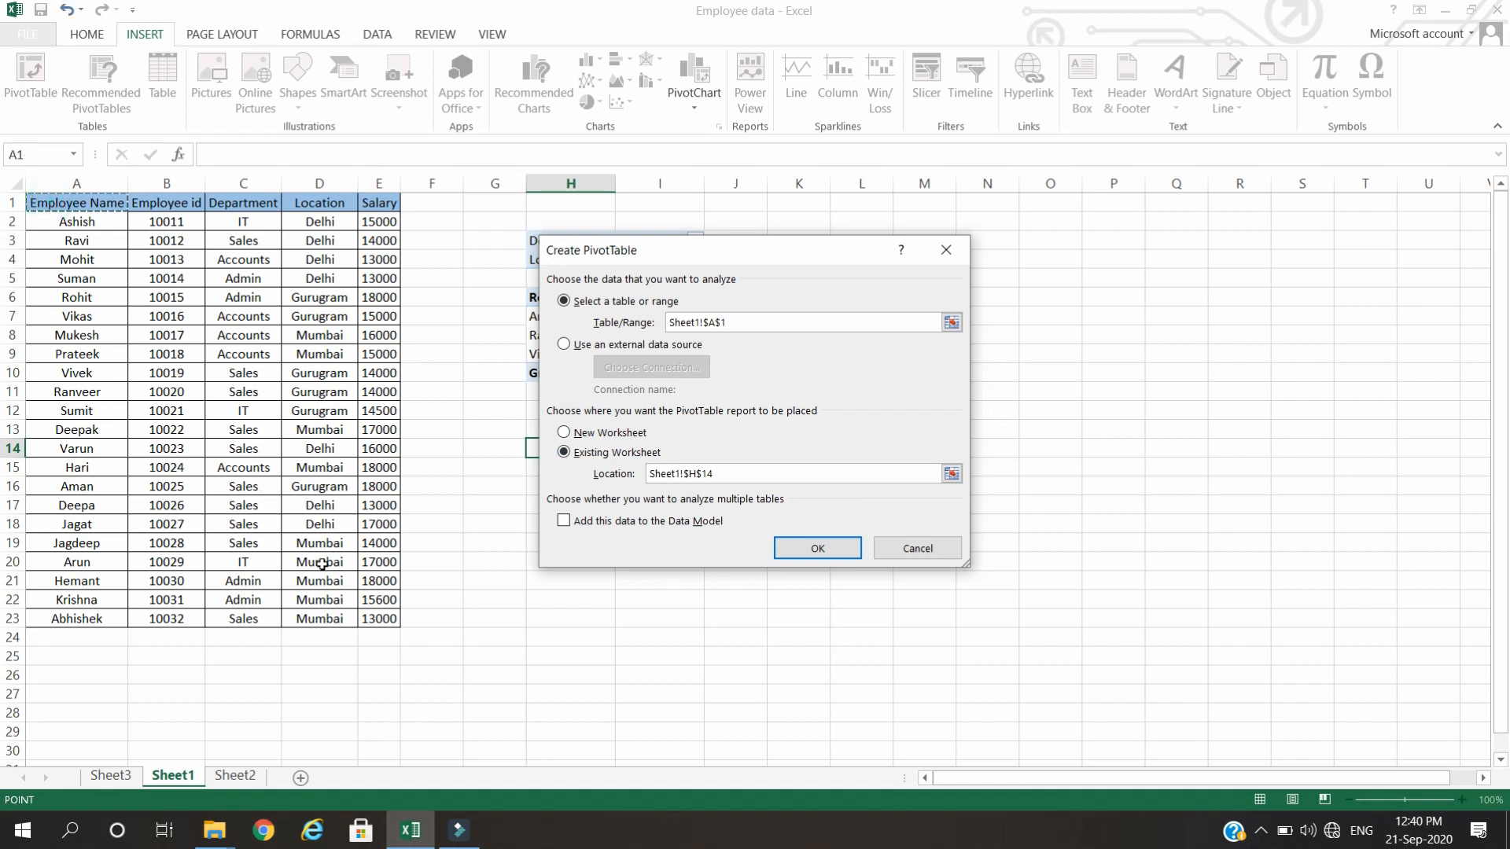
{"action": "left_click", "coordinate": [362, 615], "text": "shift"}
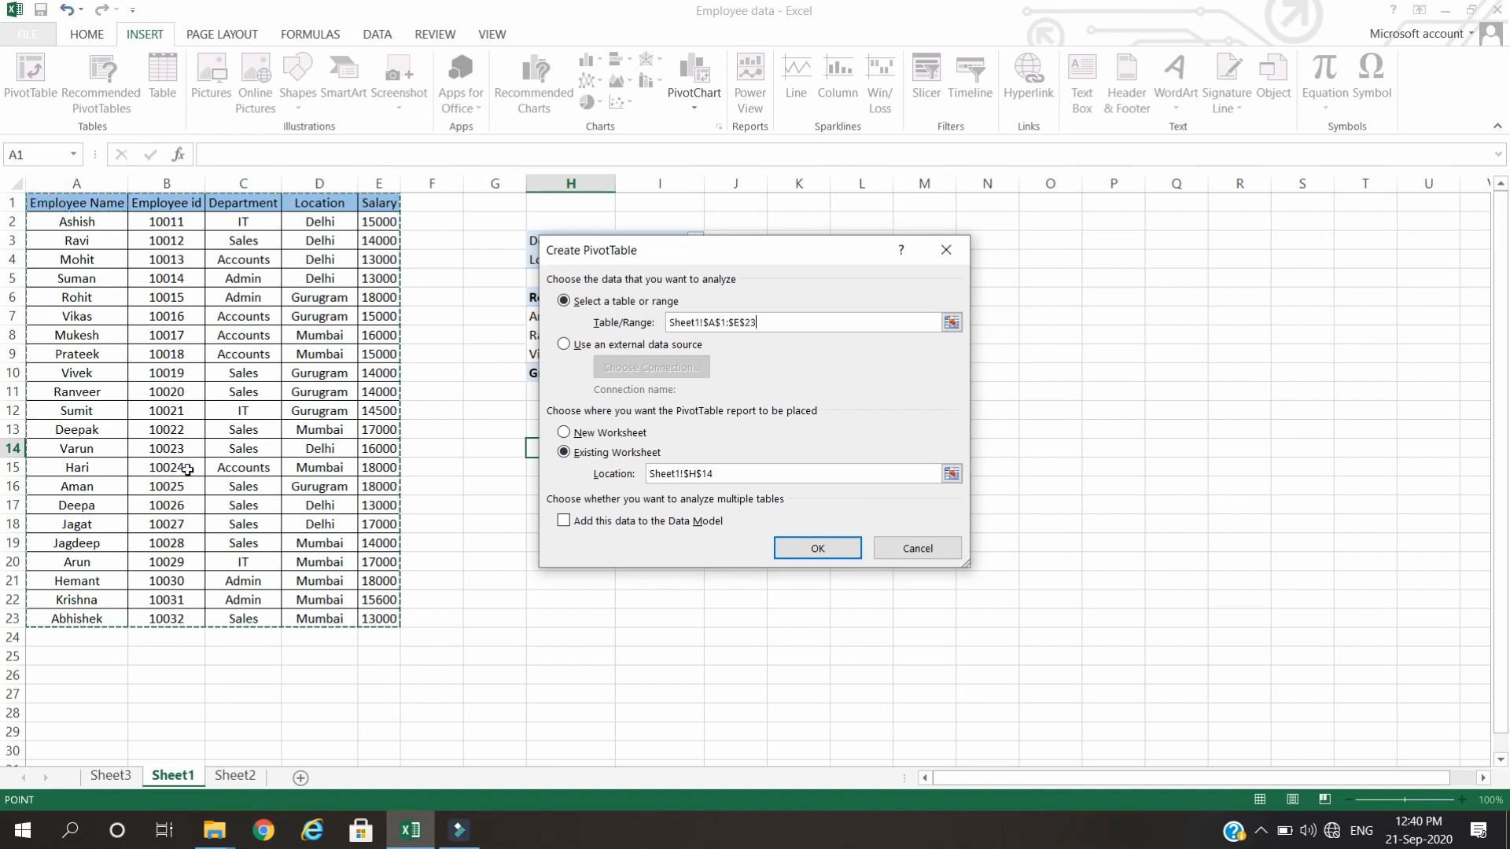
{"action": "key", "text": "Return"}
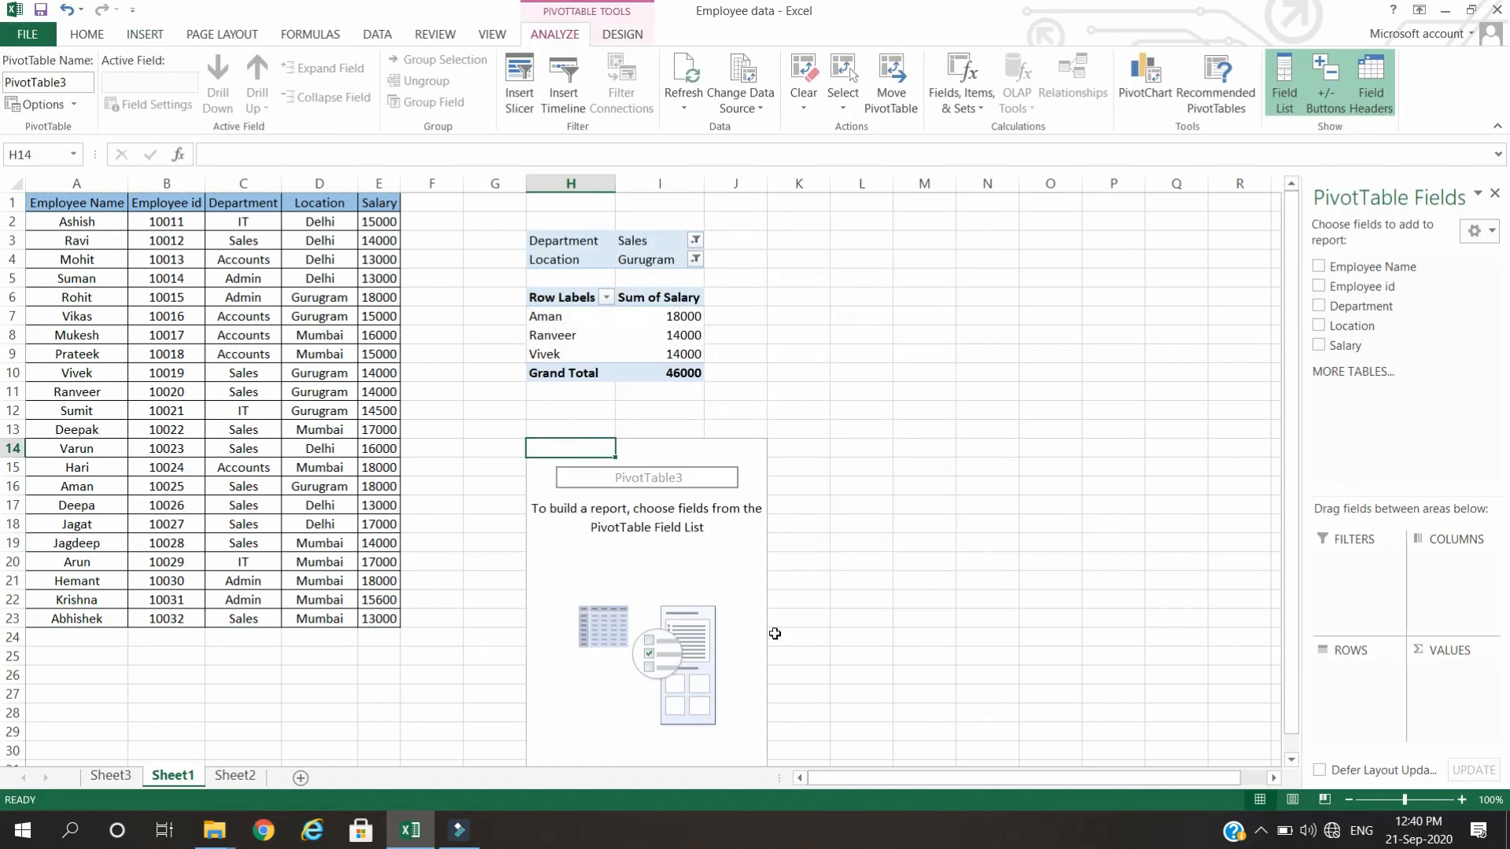
Add Employee Name as rows and Salary as summed values to the PivotTable at H14.
{"action": "left_click_drag", "start_coordinate": [1364, 268], "coordinate": [1332, 702]}
{"action": "left_click_drag", "start_coordinate": [1344, 346], "coordinate": [1479, 690]}
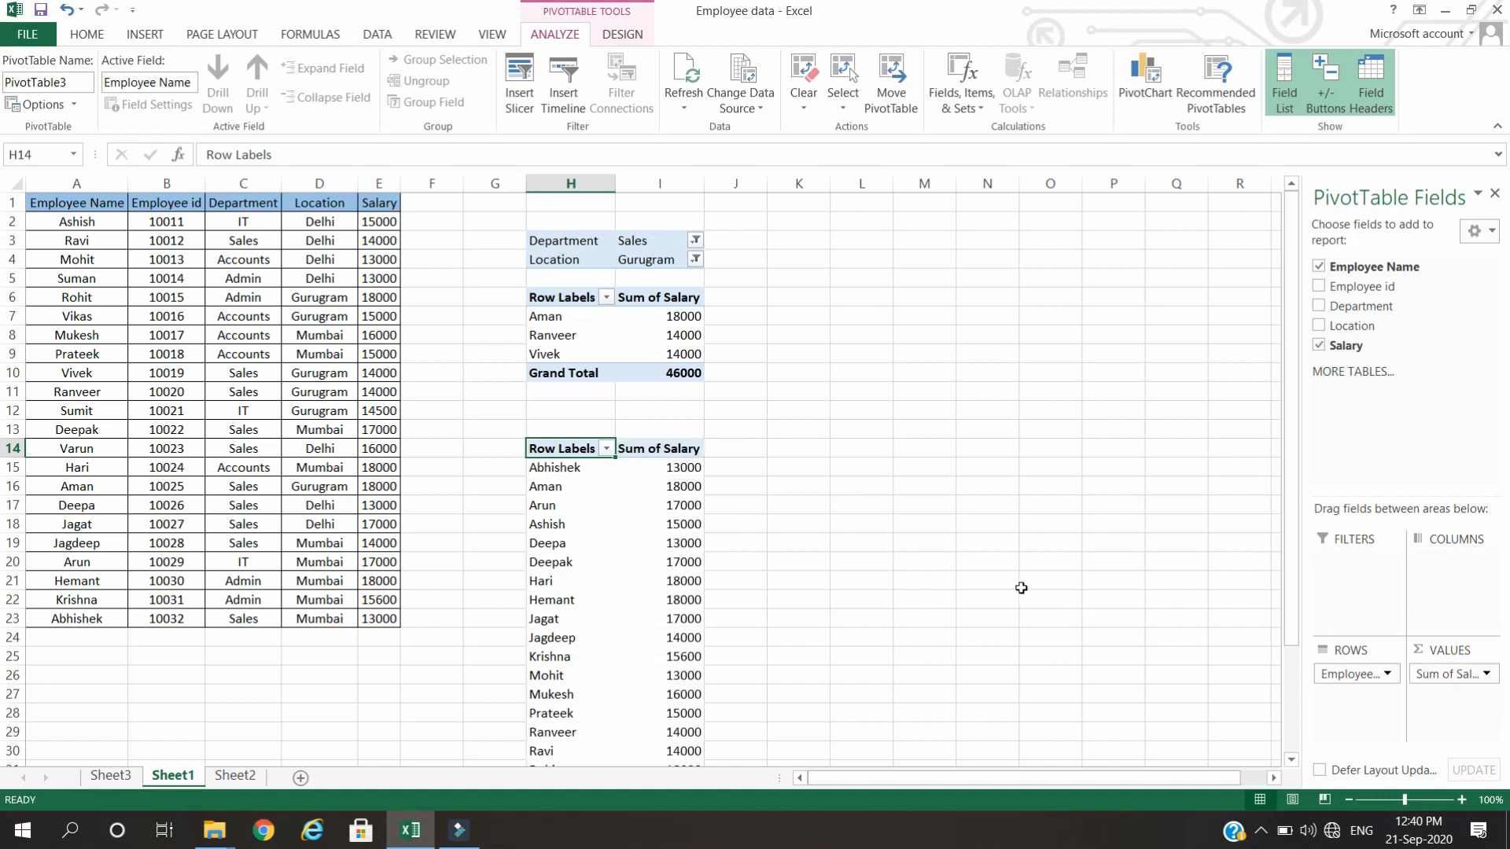
{"action": "left_click", "coordinate": [799, 452]}
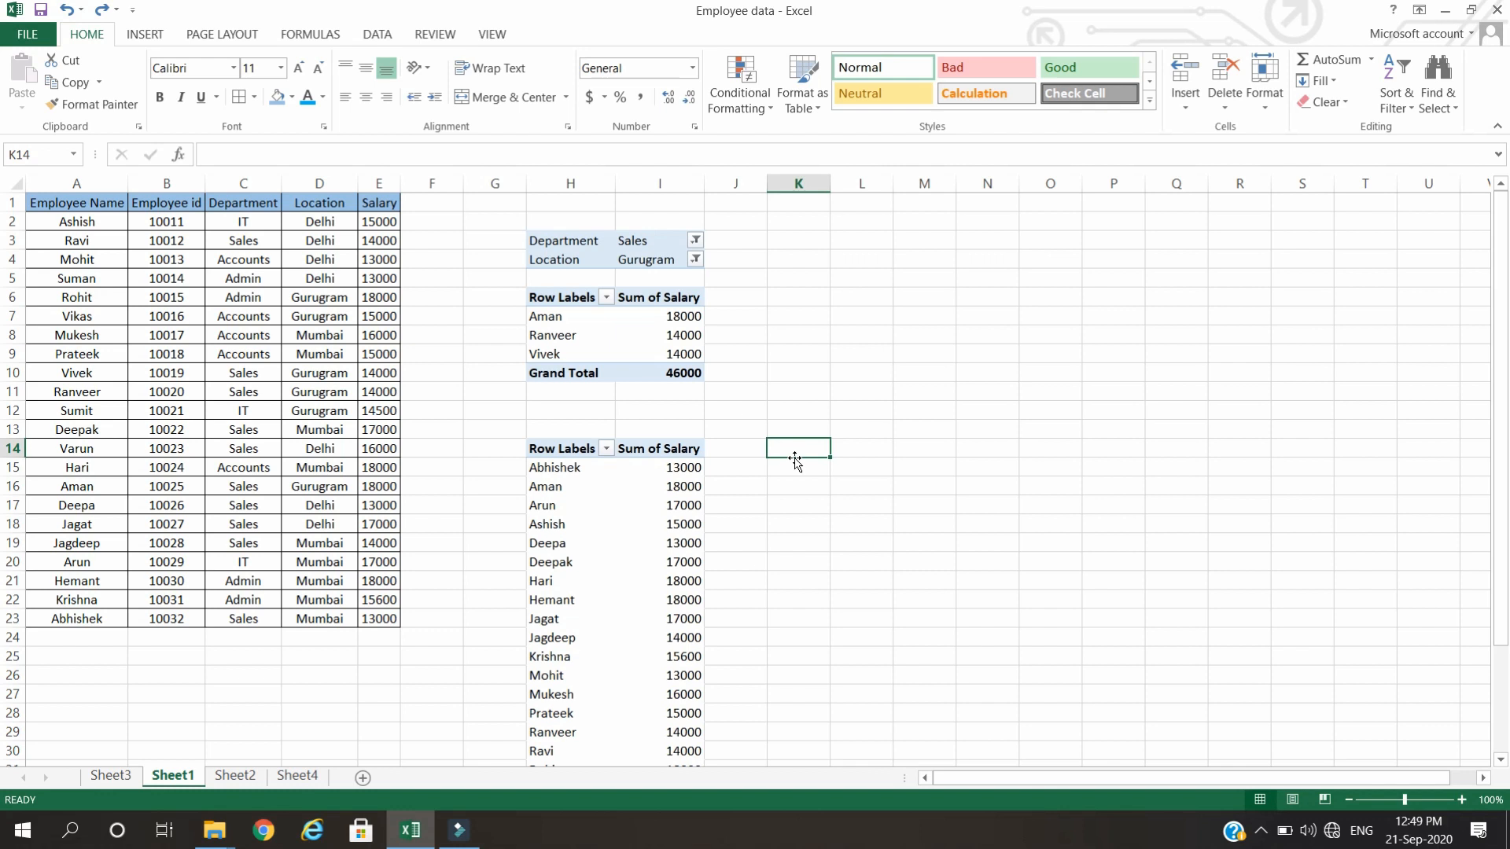
Copy the filtered PivotTable with its surrounding cells G2:J11 from Sheet1 and paste it into Sheet4 at cell B2.
{"action": "left_click", "coordinate": [534, 238]}
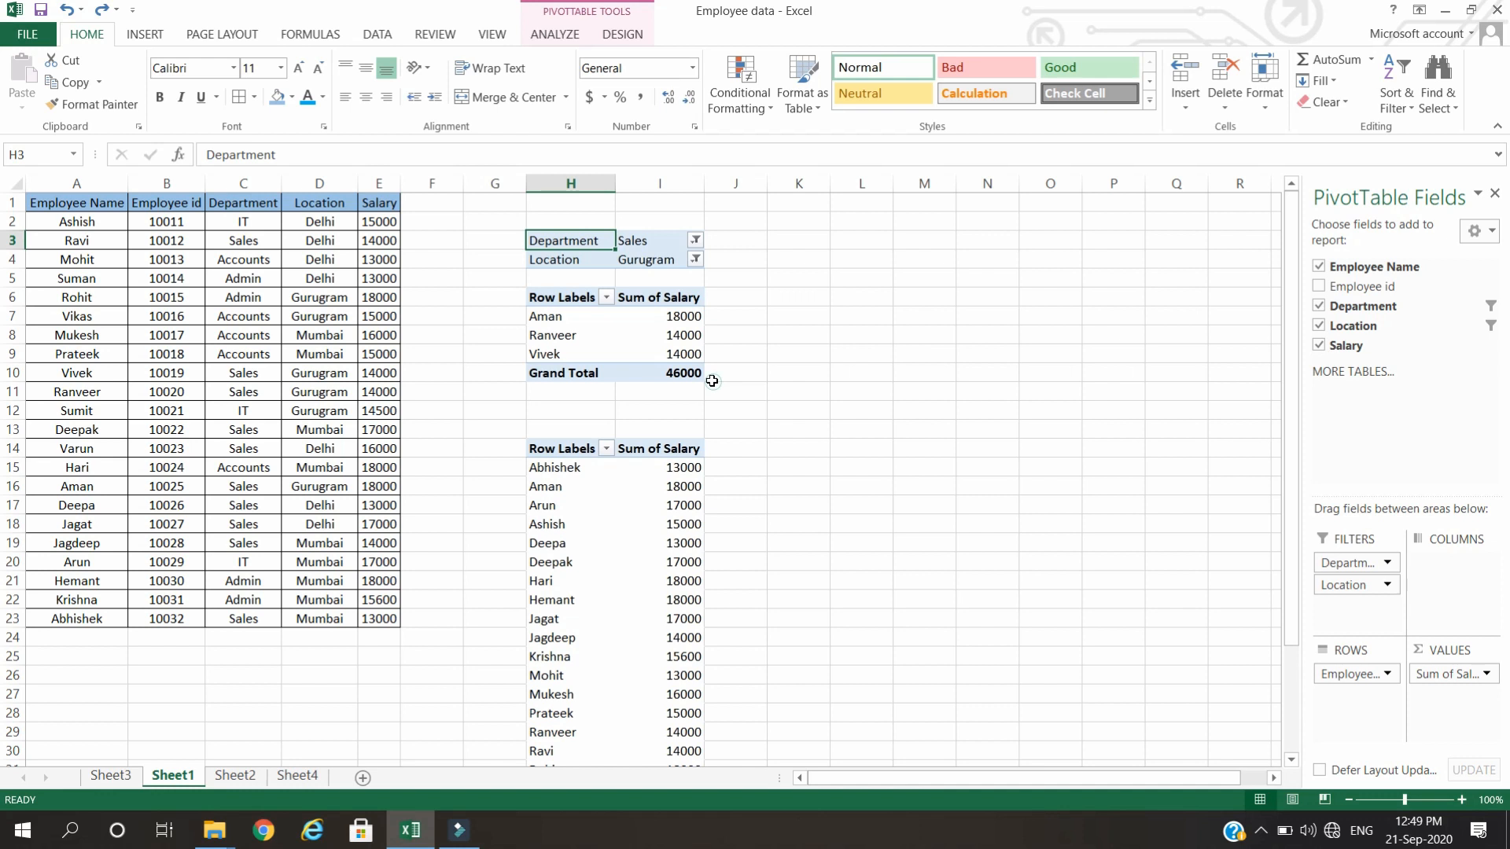
{"action": "left_click_drag", "start_coordinate": [495, 222], "coordinate": [721, 391]}
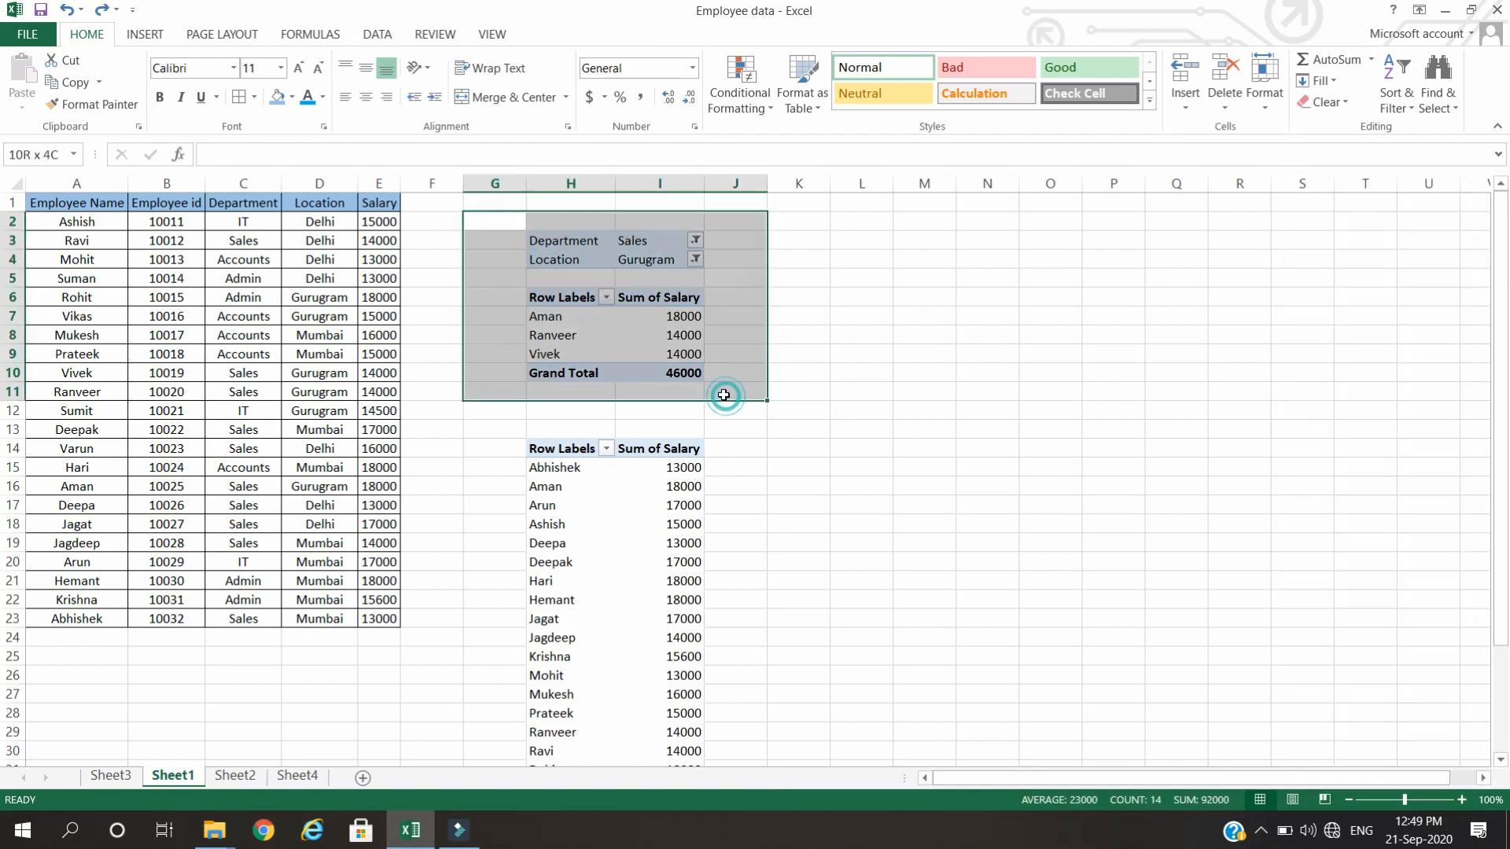
{"action": "key", "text": "ctrl+c"}
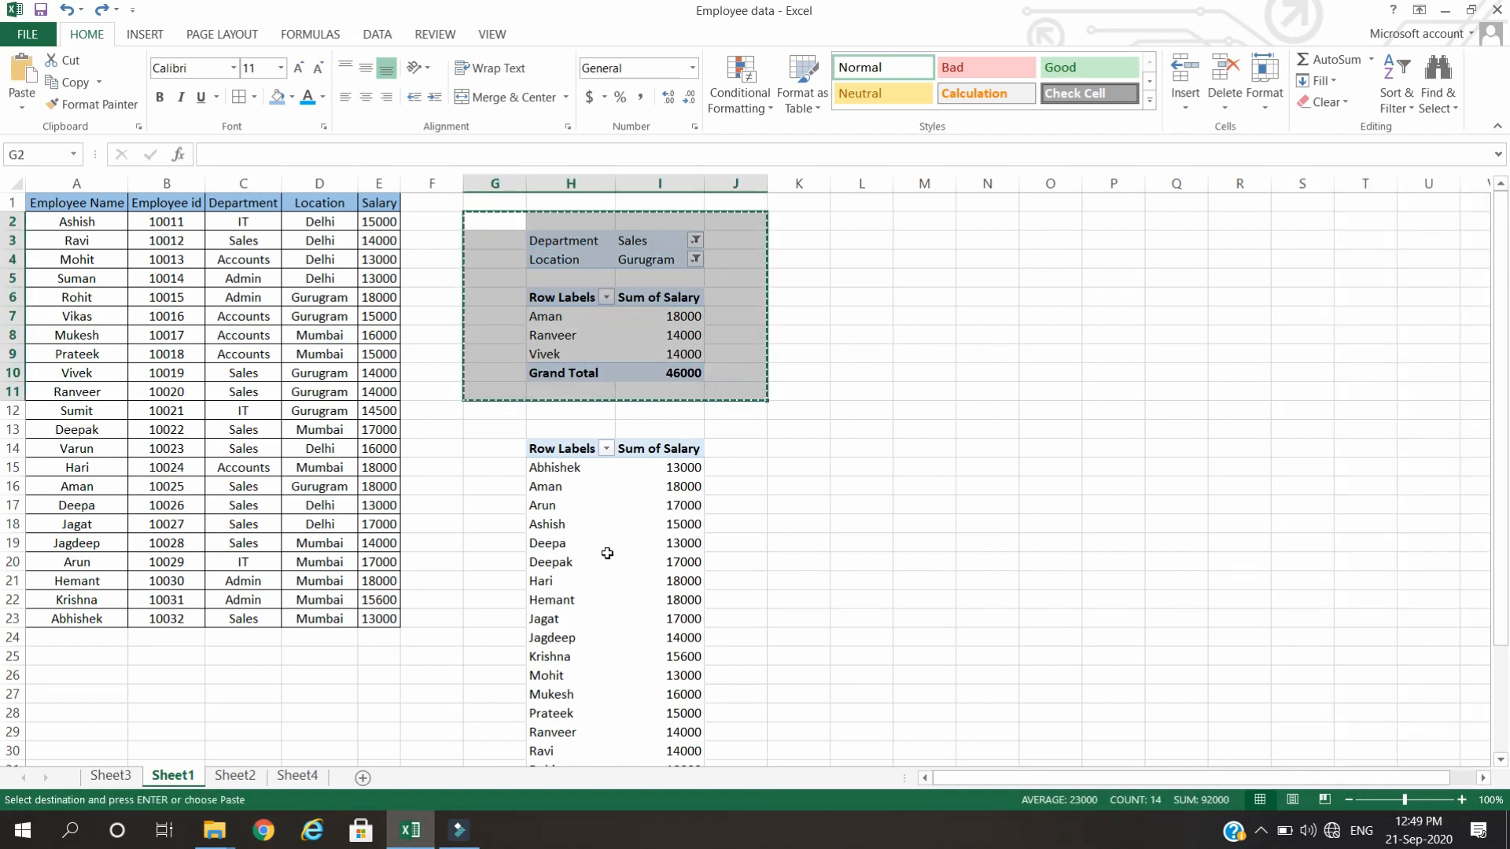
{"action": "left_click", "coordinate": [299, 776]}
{"action": "left_click", "coordinate": [303, 258]}
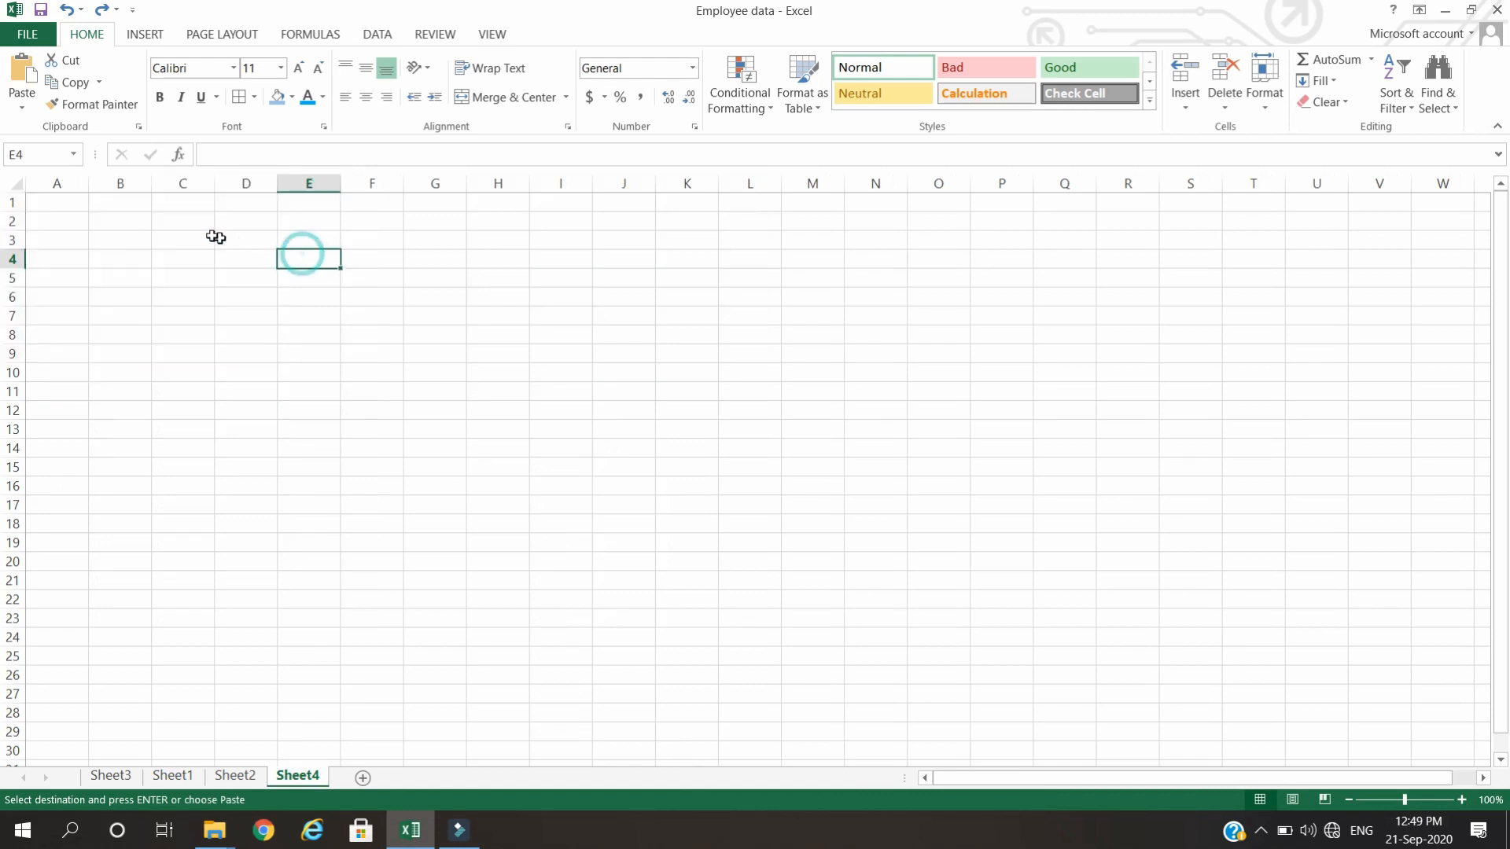
{"action": "left_click", "coordinate": [128, 223]}
{"action": "key", "text": "ctrl+v"}
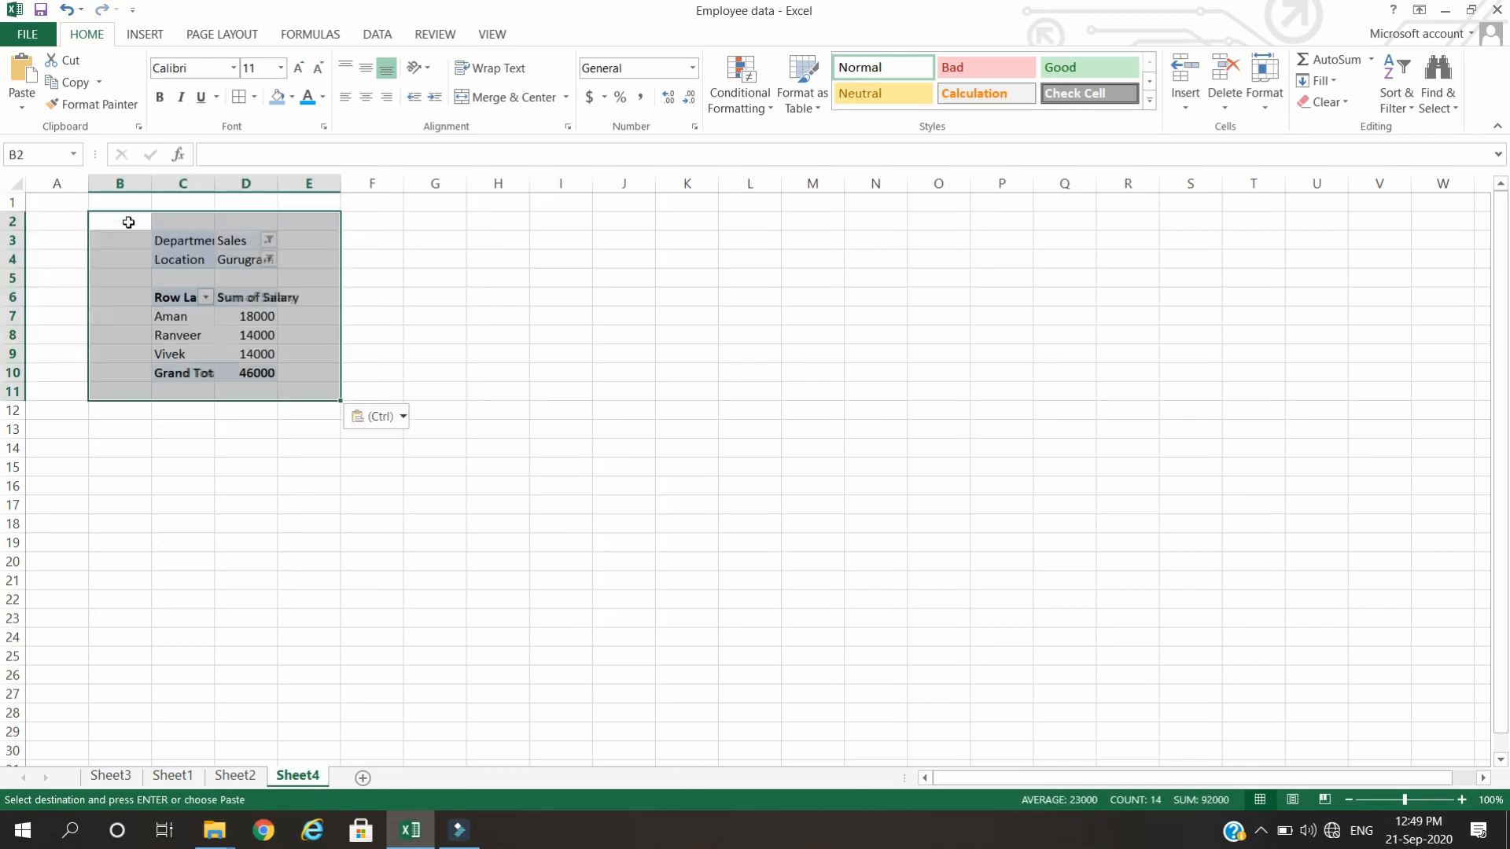
{"action": "left_click", "coordinate": [582, 387]}
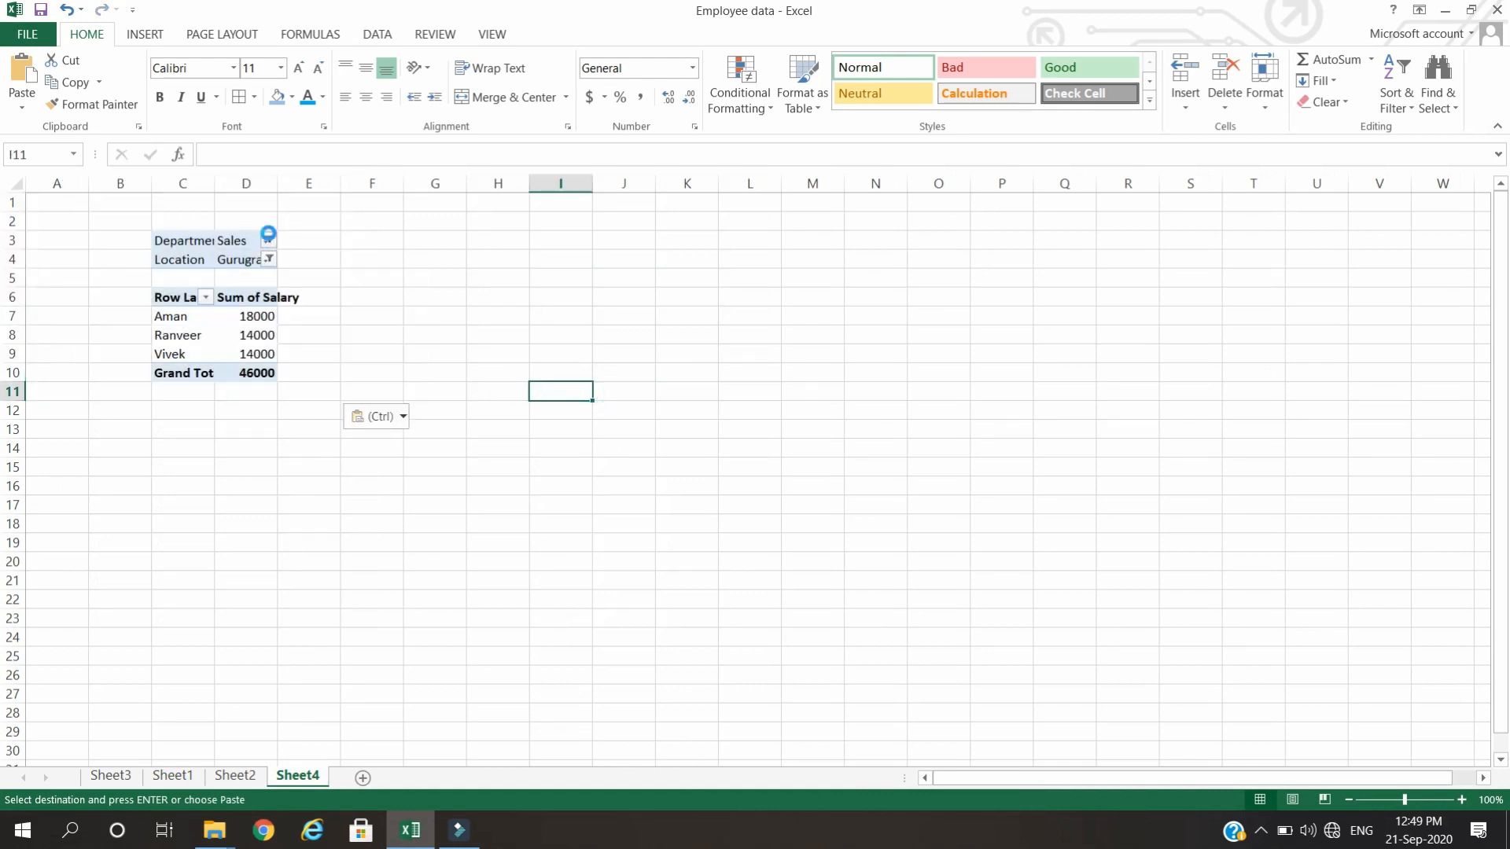
Set the Sheet4 PivotTable's Department filter to (All) and its Location filter to Delhi.
{"action": "left_click", "coordinate": [268, 240]}
{"action": "left_click", "coordinate": [74, 286]}
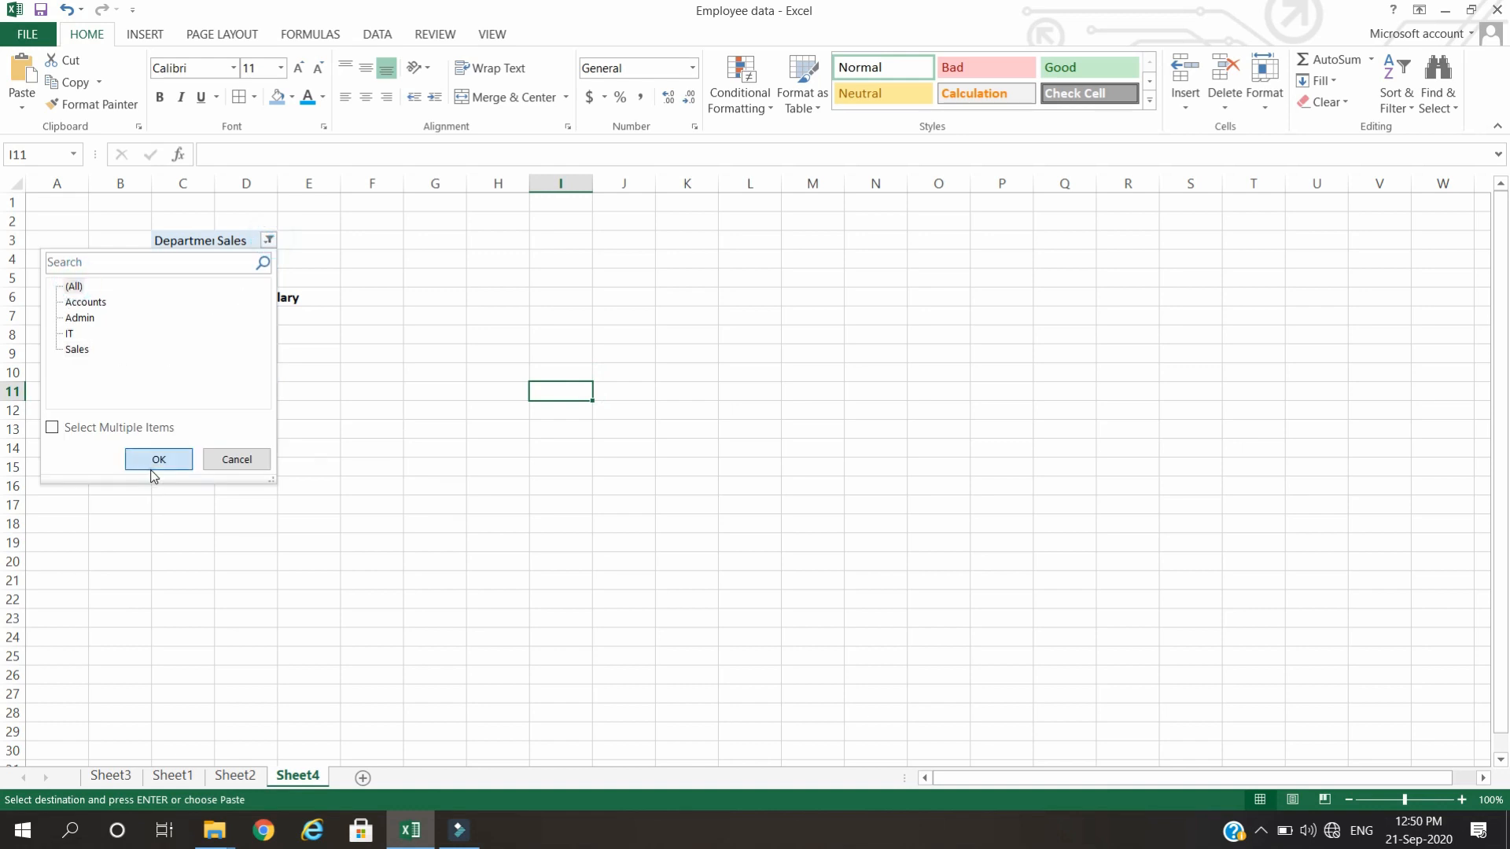
{"action": "left_click", "coordinate": [159, 459]}
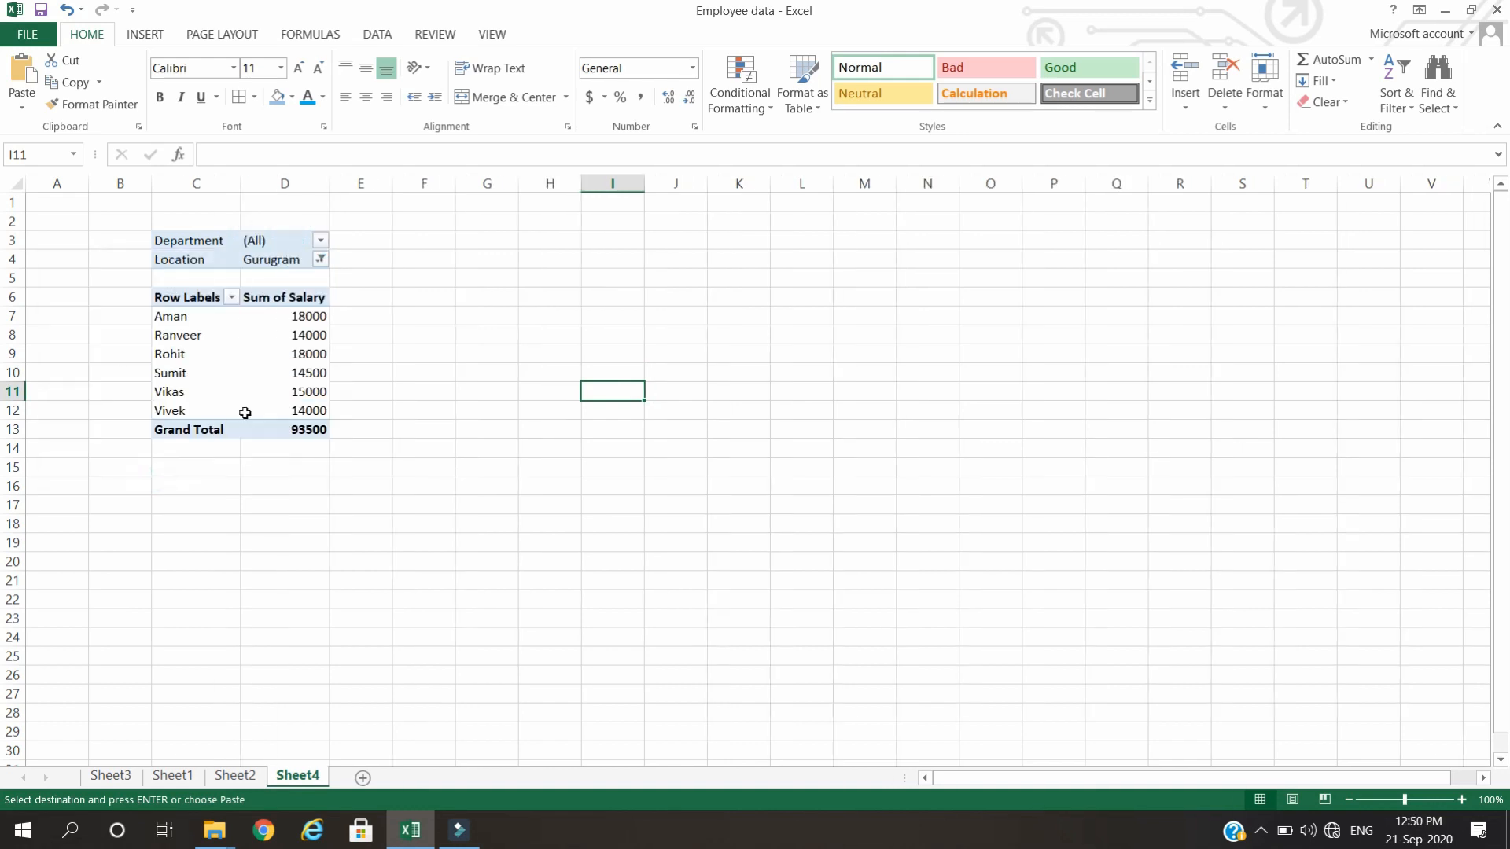
{"action": "left_click", "coordinate": [320, 260]}
{"action": "left_click", "coordinate": [128, 321]}
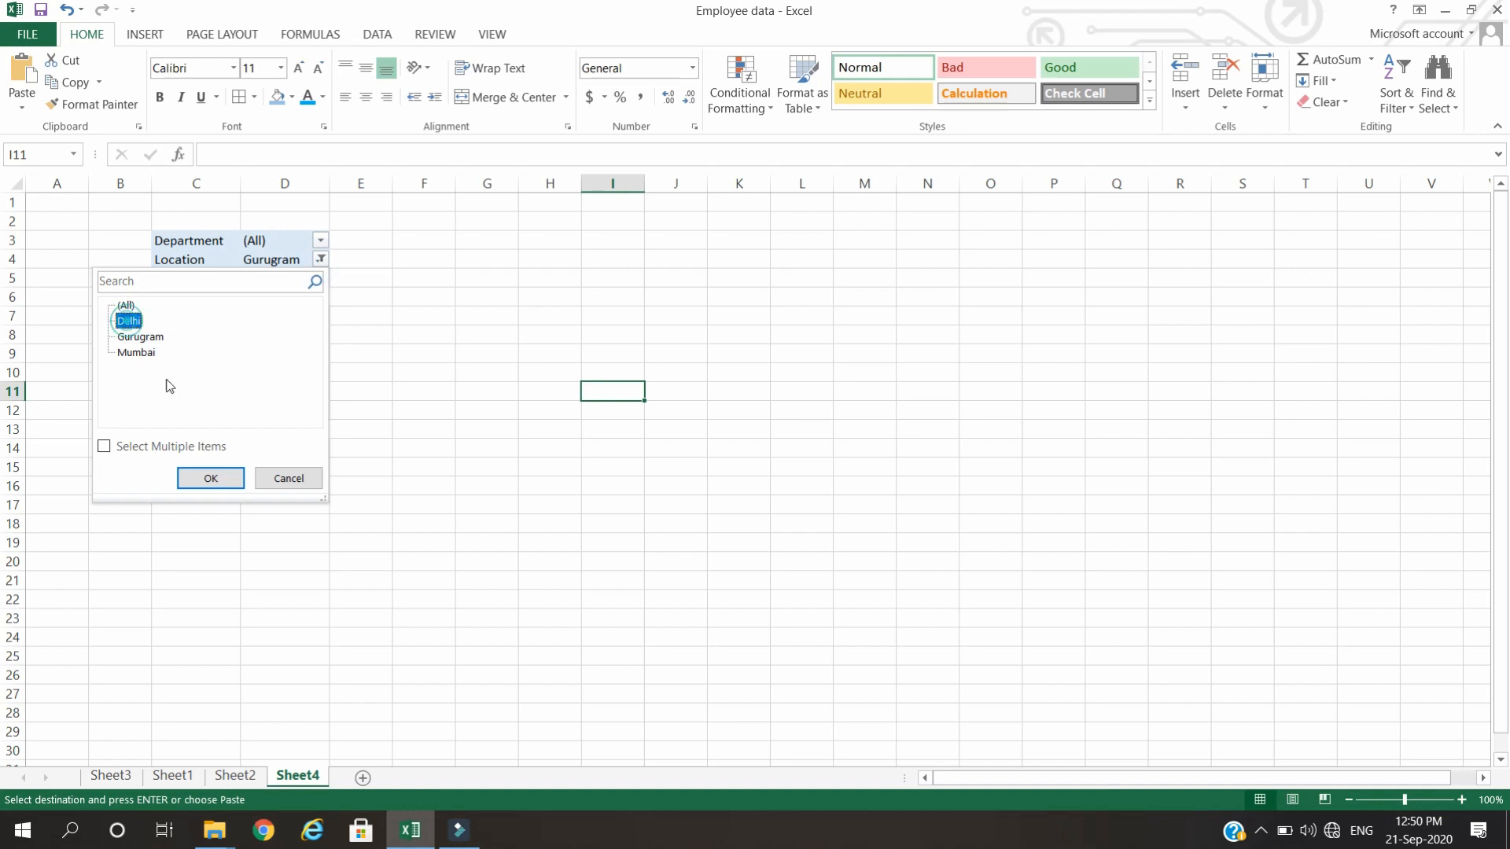
{"action": "left_click", "coordinate": [211, 478]}
{"action": "left_click", "coordinate": [393, 405]}
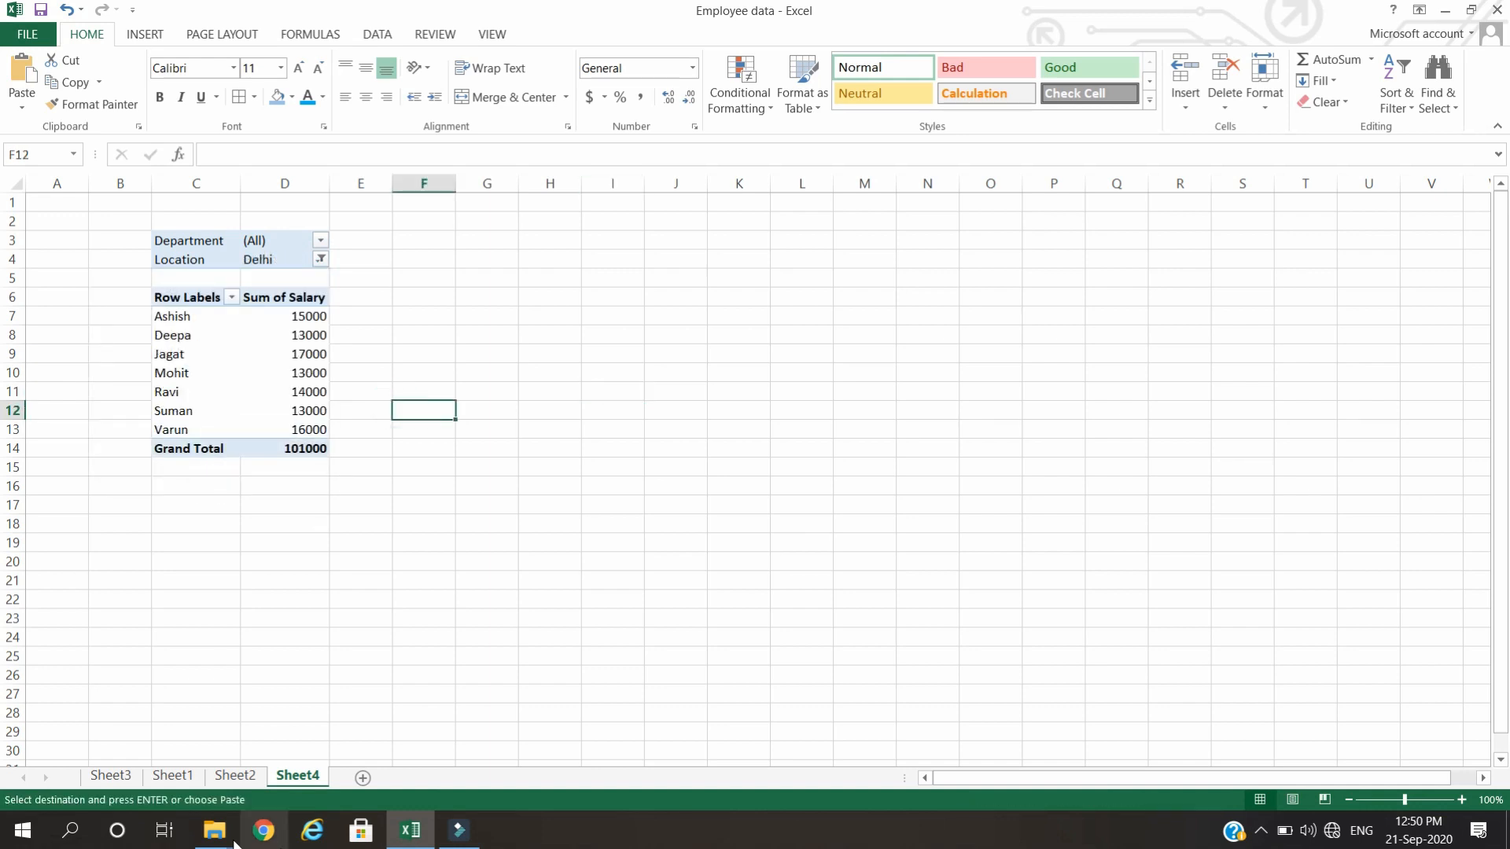
Paste the copied Sheet1 PivotTable range into Sheet2 at cell H22, below the Pivot Table title.
{"action": "left_click", "coordinate": [172, 776]}
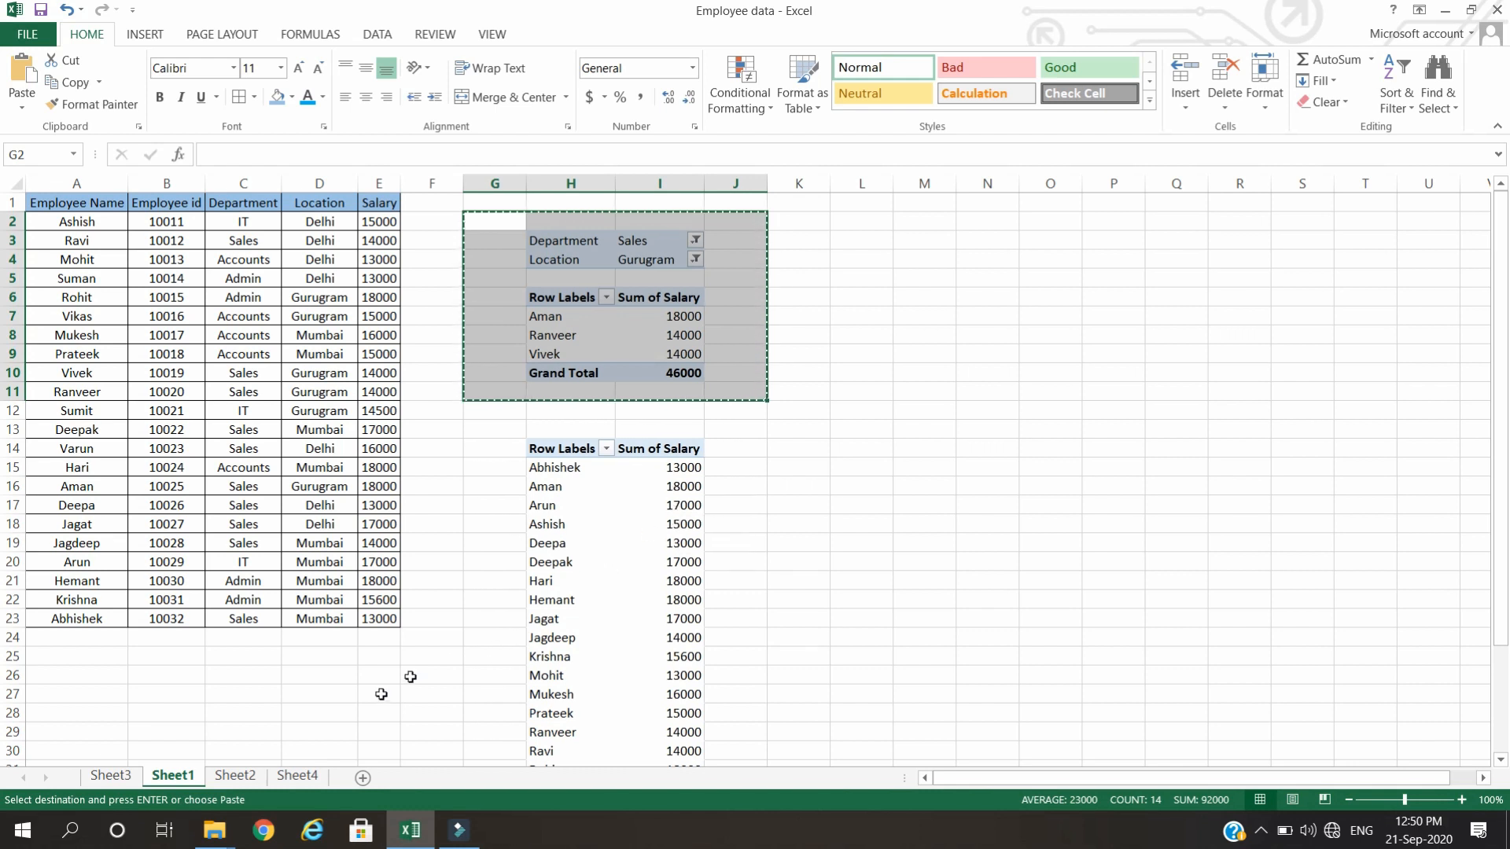
{"action": "left_click", "coordinate": [234, 775]}
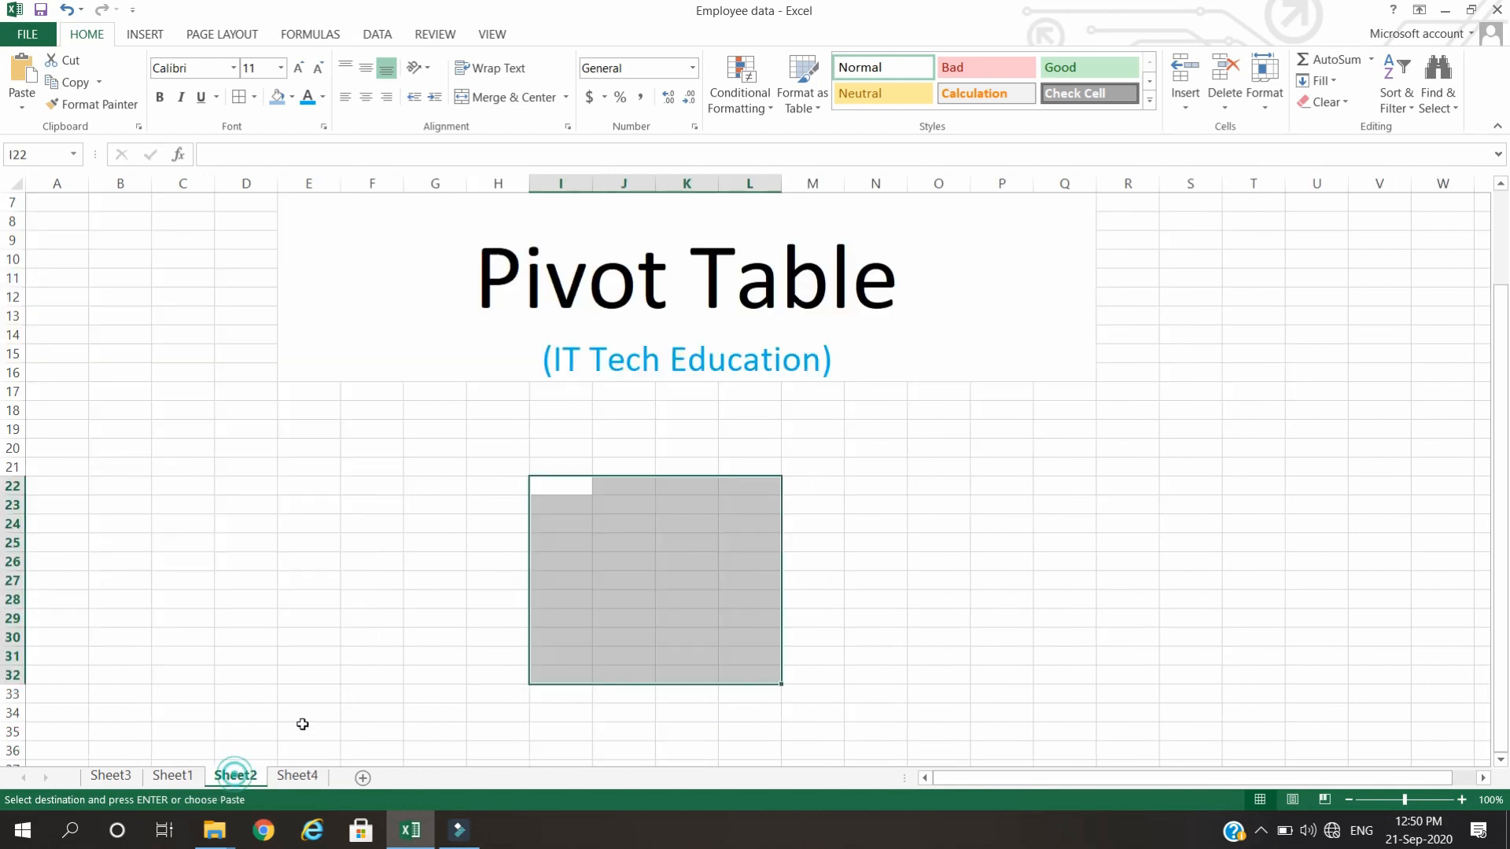
{"action": "left_click", "coordinate": [522, 482]}
{"action": "key", "text": "ctrl+v"}
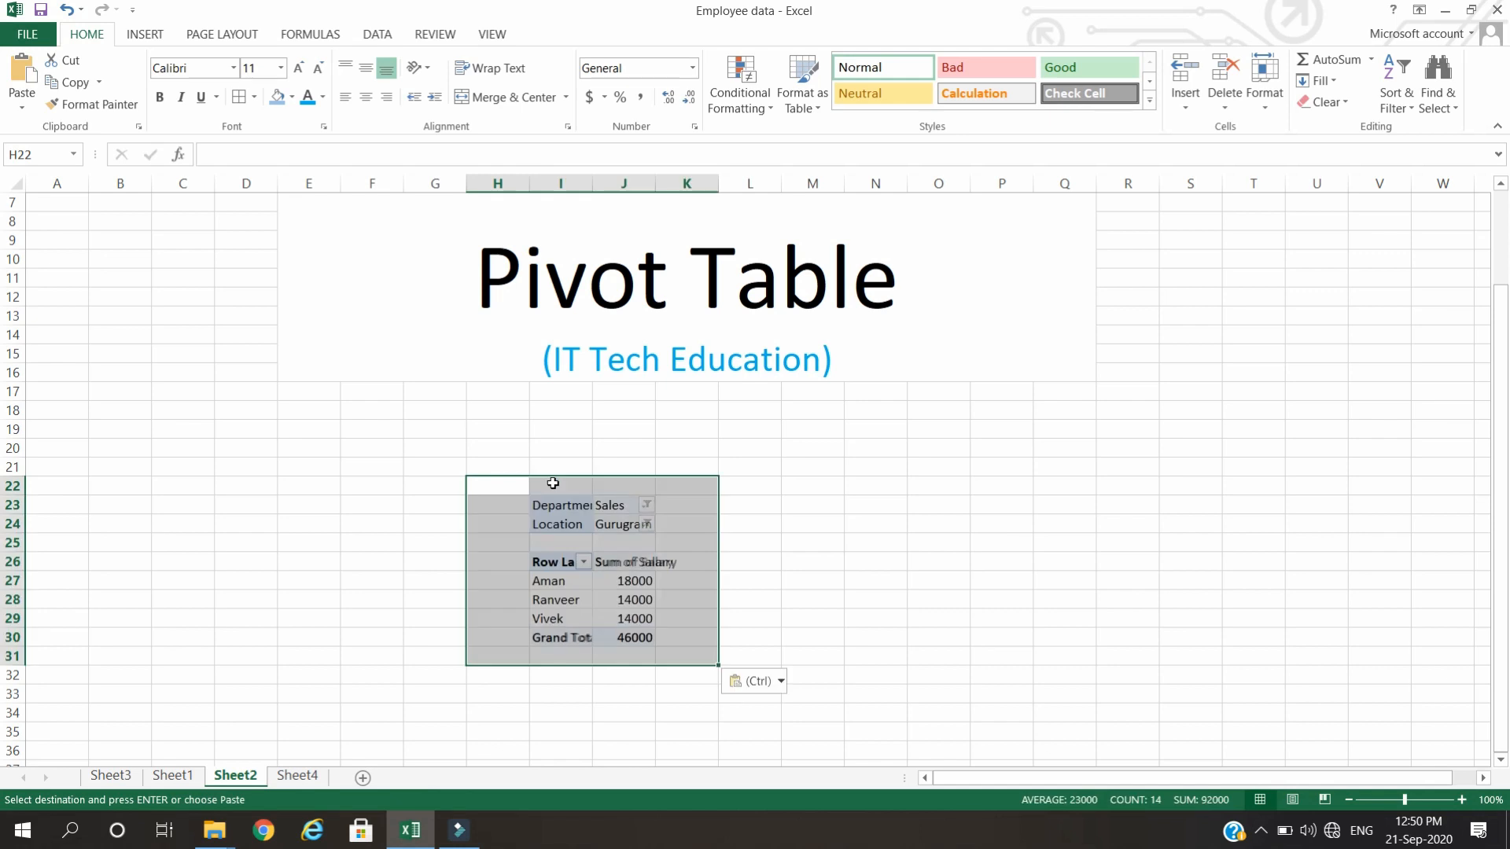
{"action": "left_click", "coordinate": [265, 602]}
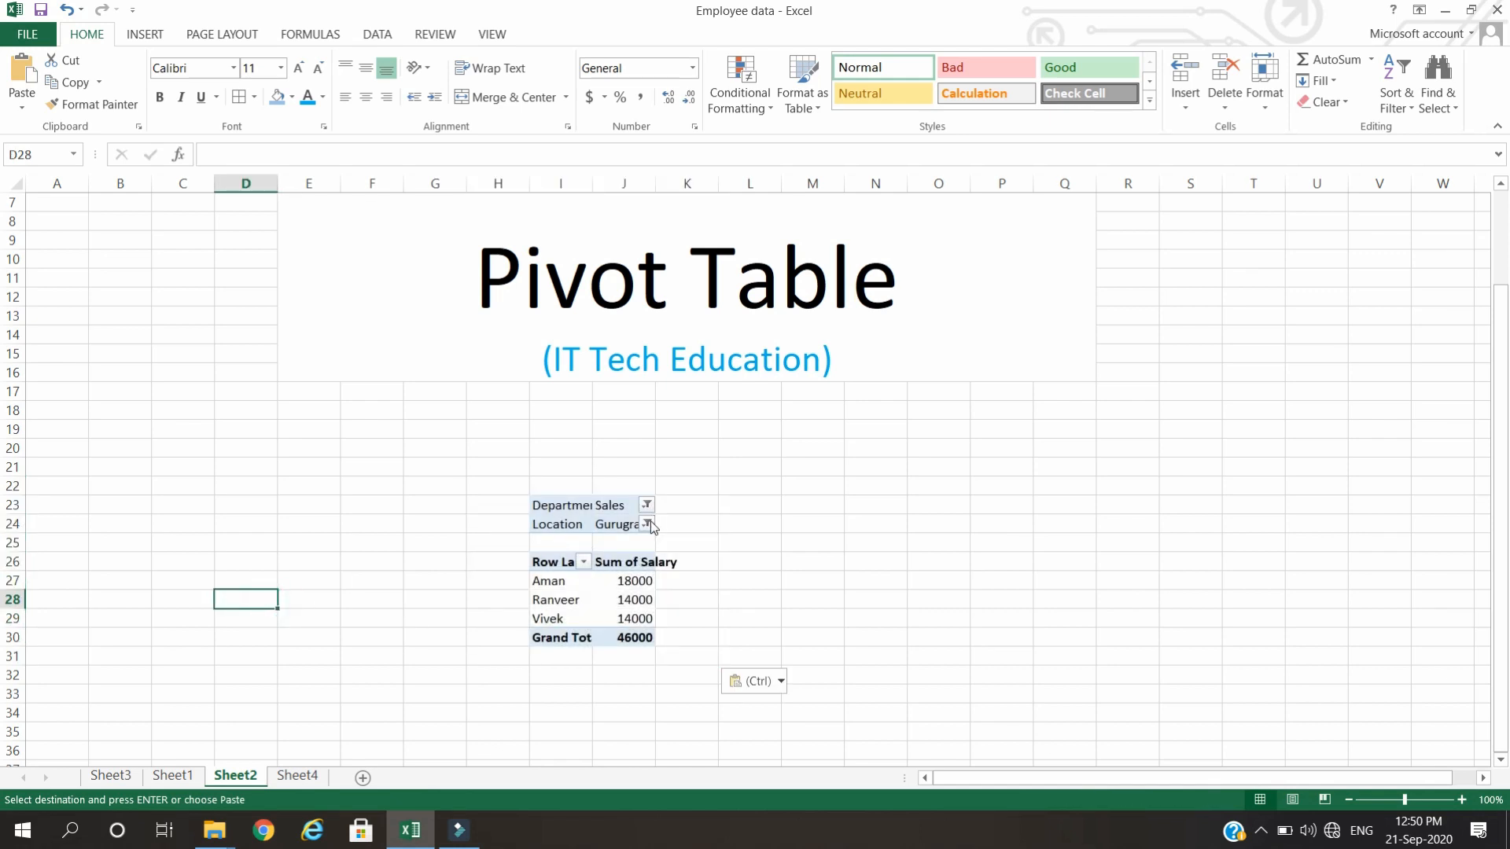
Set the Location filter of the Sheet2 PivotTable to (All) and select a salary value in it.
{"action": "left_click", "coordinate": [648, 525]}
{"action": "left_click", "coordinate": [454, 571]}
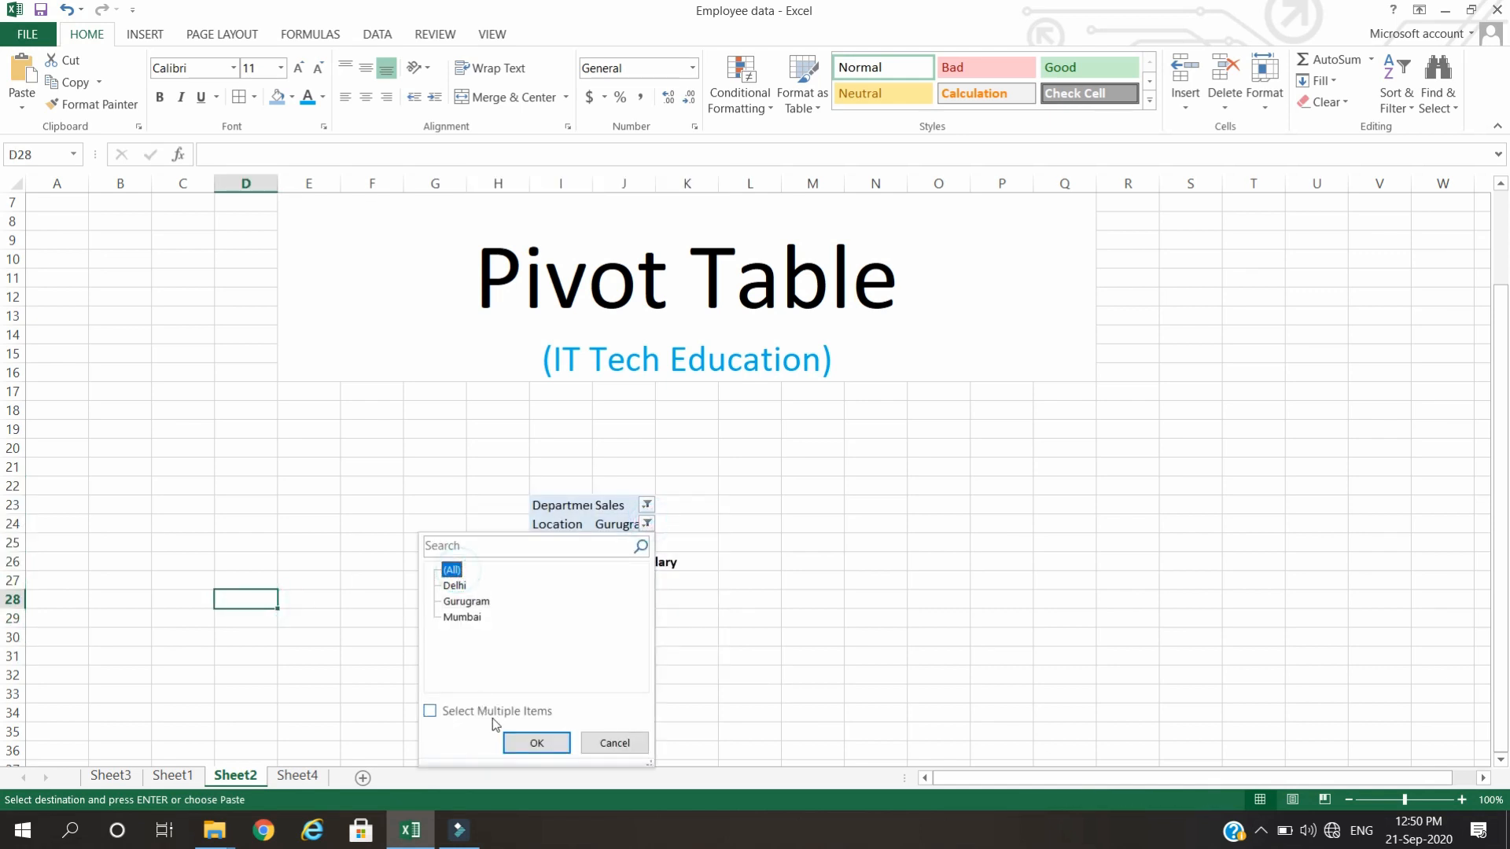
{"action": "left_click", "coordinate": [529, 742]}
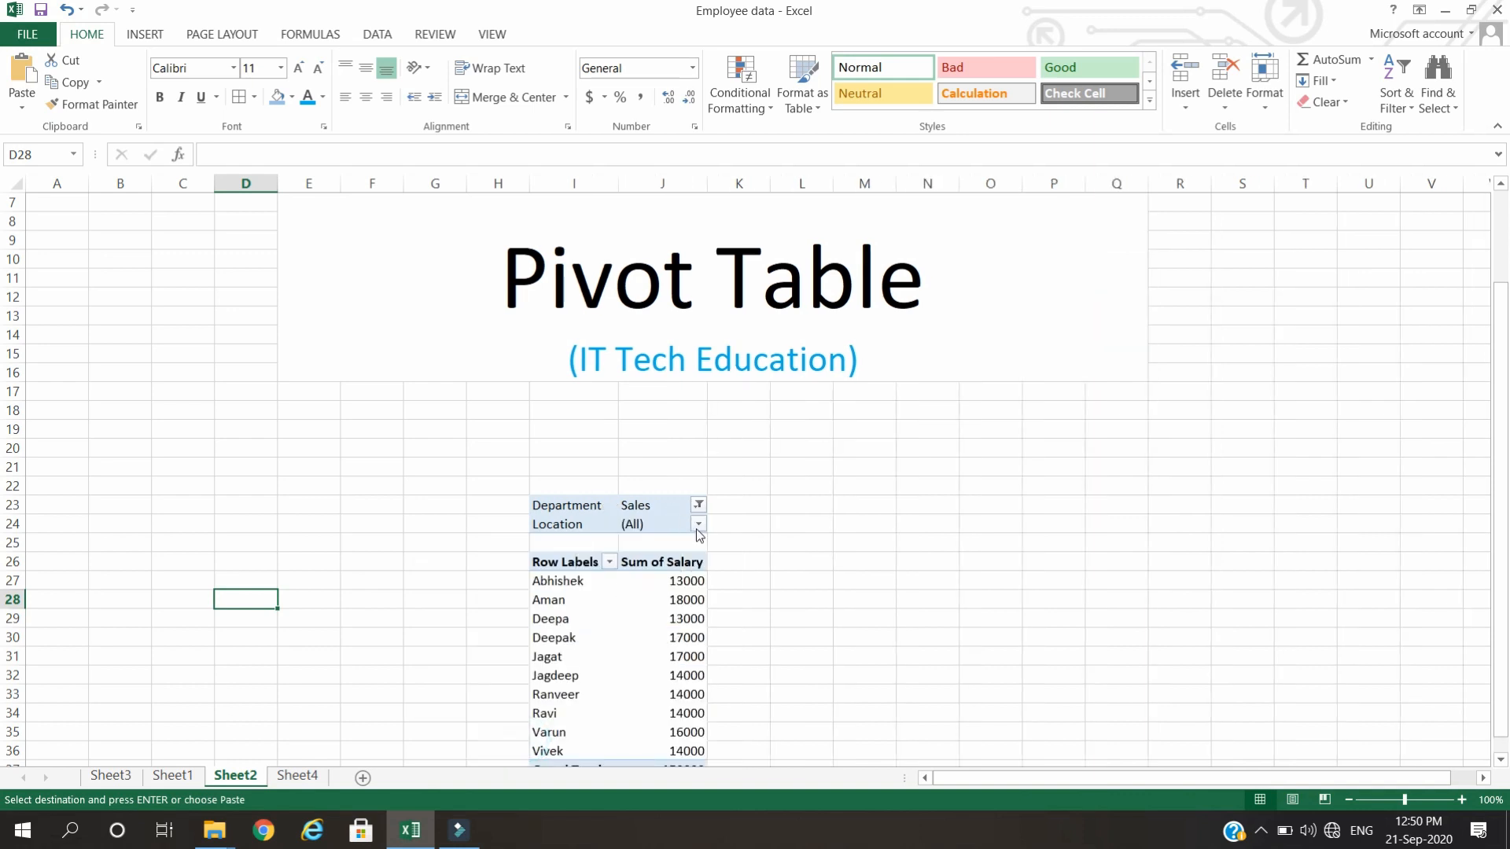
{"action": "left_click", "coordinate": [698, 525]}
{"action": "left_click", "coordinate": [504, 569]}
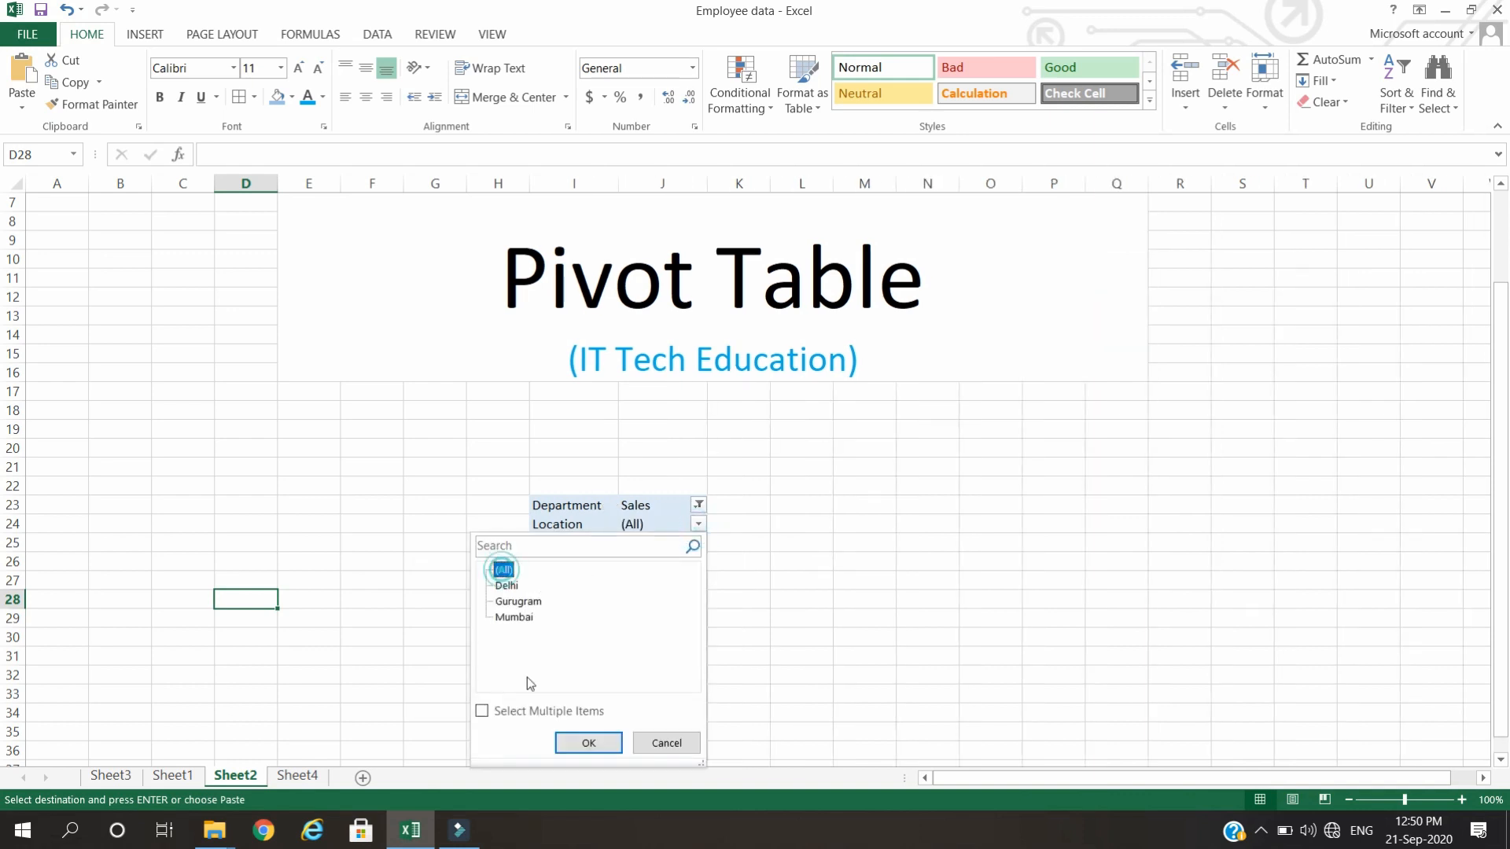
{"action": "left_click", "coordinate": [587, 743]}
{"action": "left_click", "coordinate": [778, 580]}
{"action": "scroll", "coordinate": [778, 578], "scroll_direction": "down", "scroll_amount": 4}
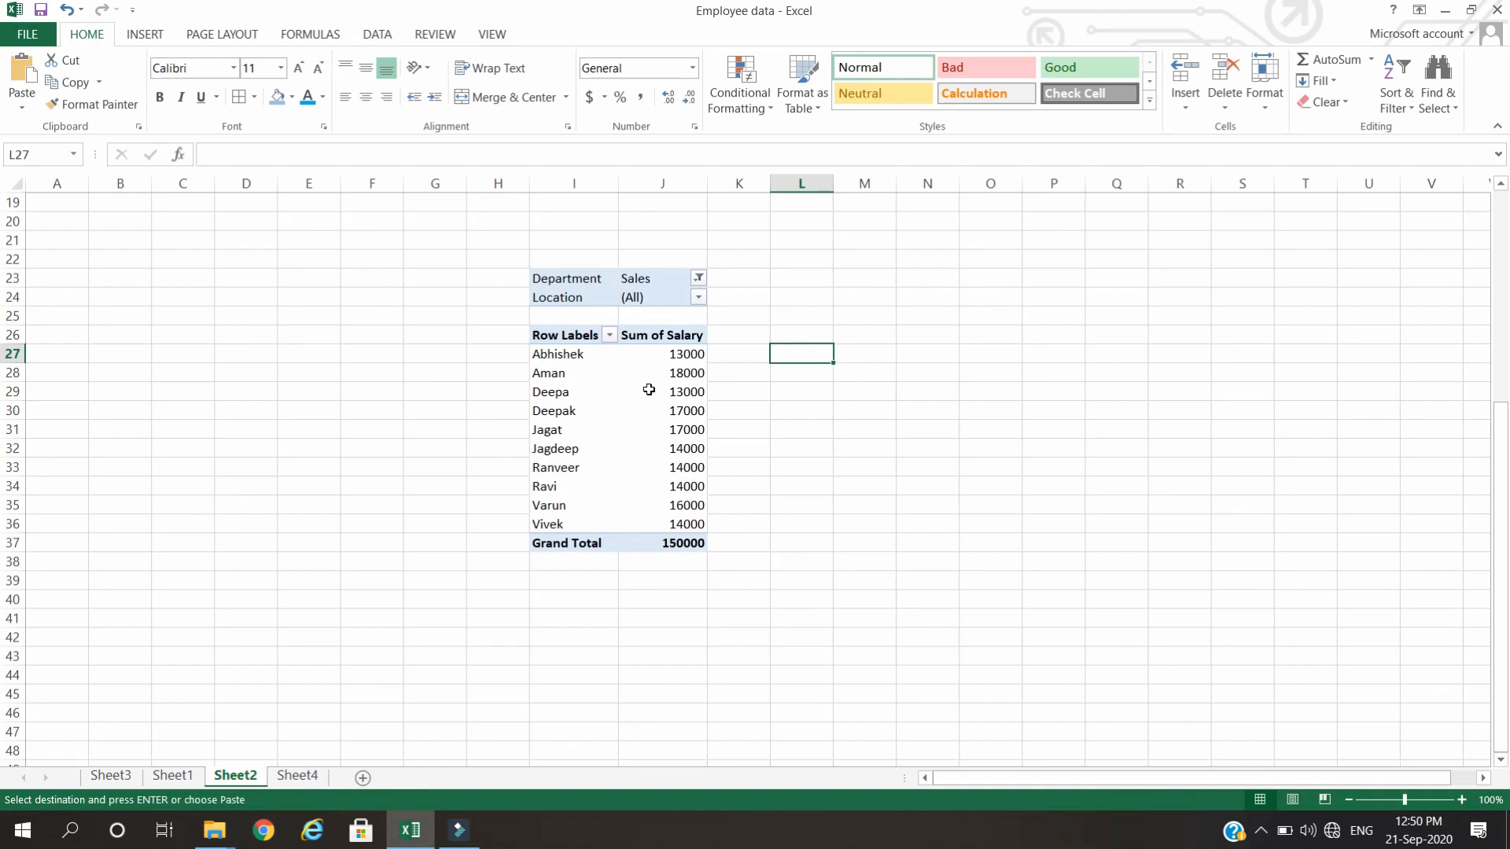
{"action": "left_click", "coordinate": [648, 390]}
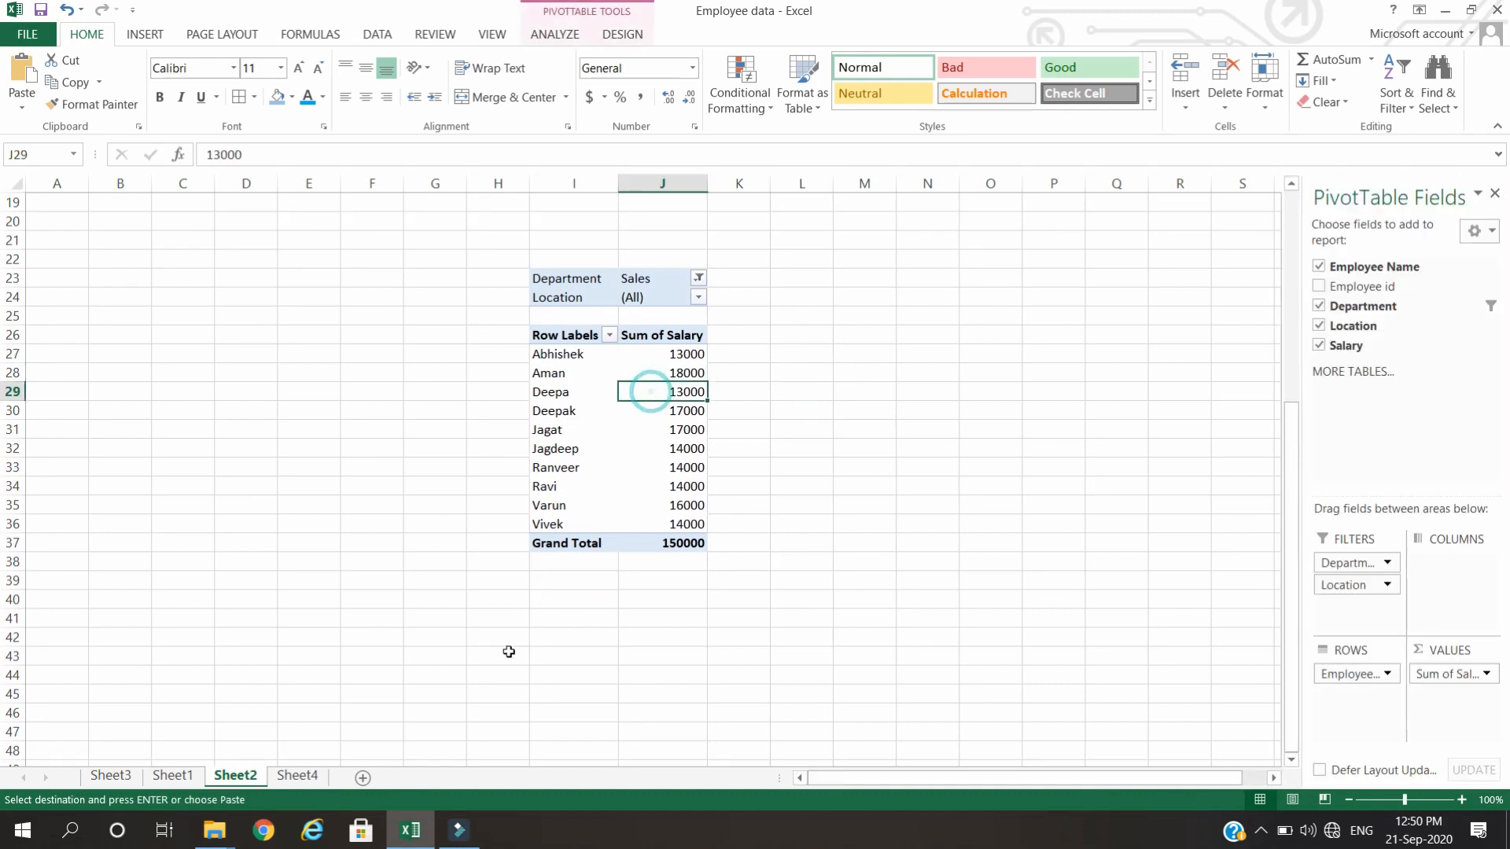
Remove the filtered PivotTable from Sheet1 by clearing everything in the range G2:J12.
{"action": "left_click", "coordinate": [155, 778]}
{"action": "left_click", "coordinate": [108, 776]}
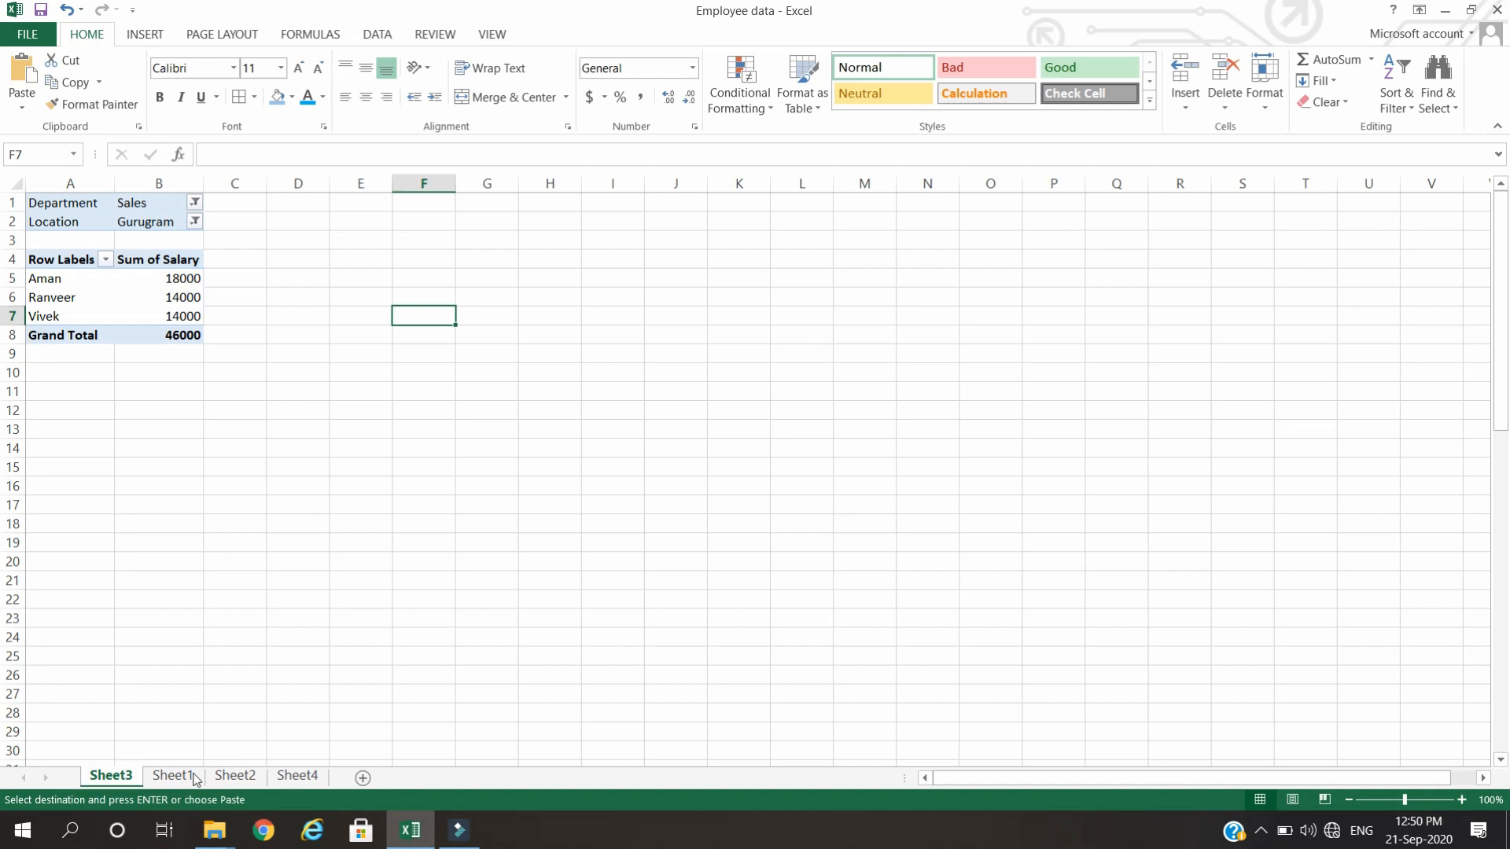
{"action": "left_click", "coordinate": [175, 776]}
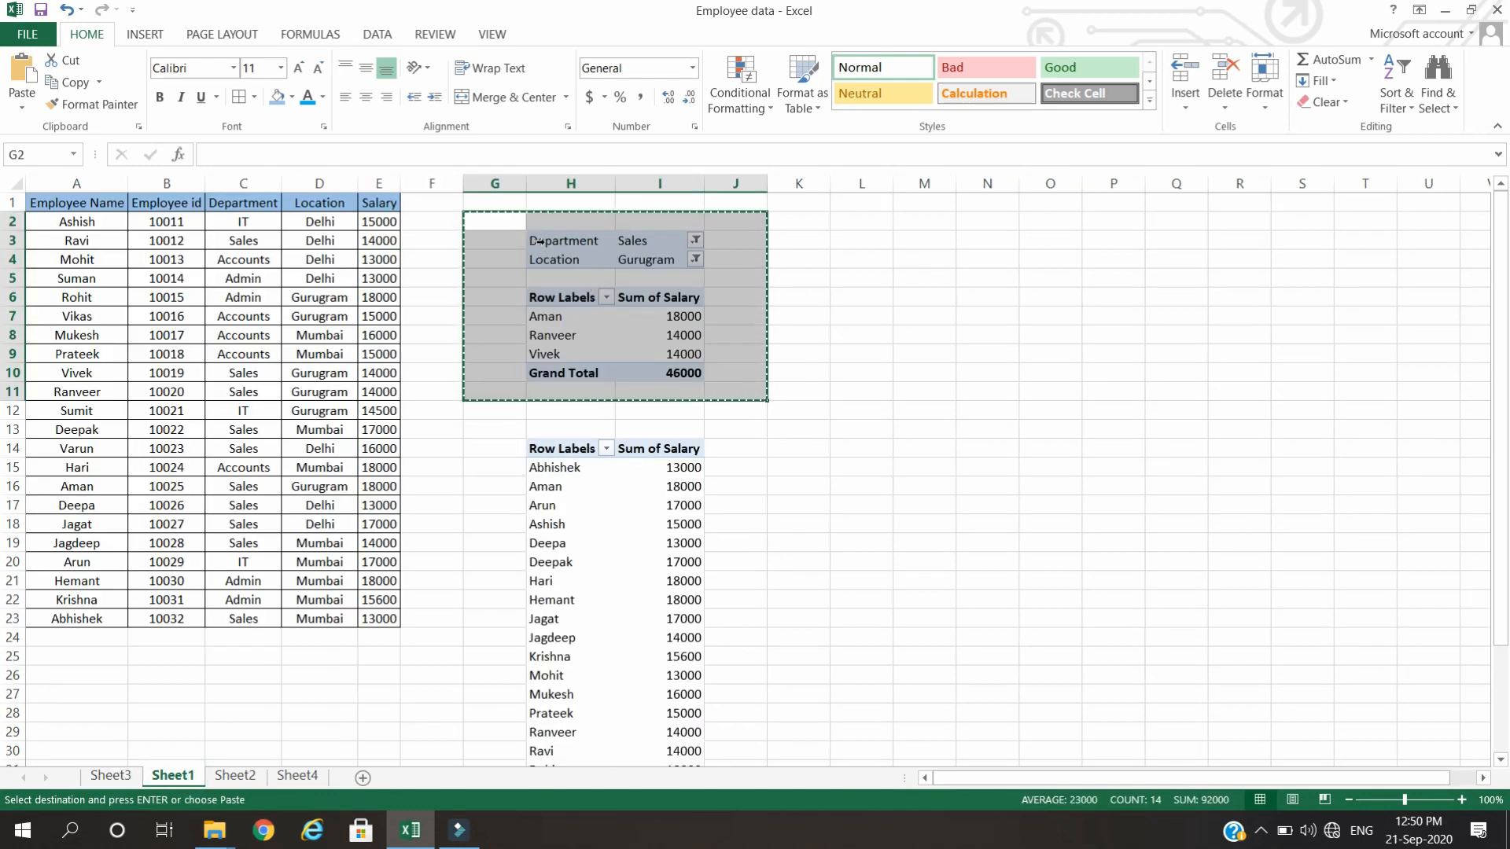
{"action": "left_click", "coordinate": [961, 428]}
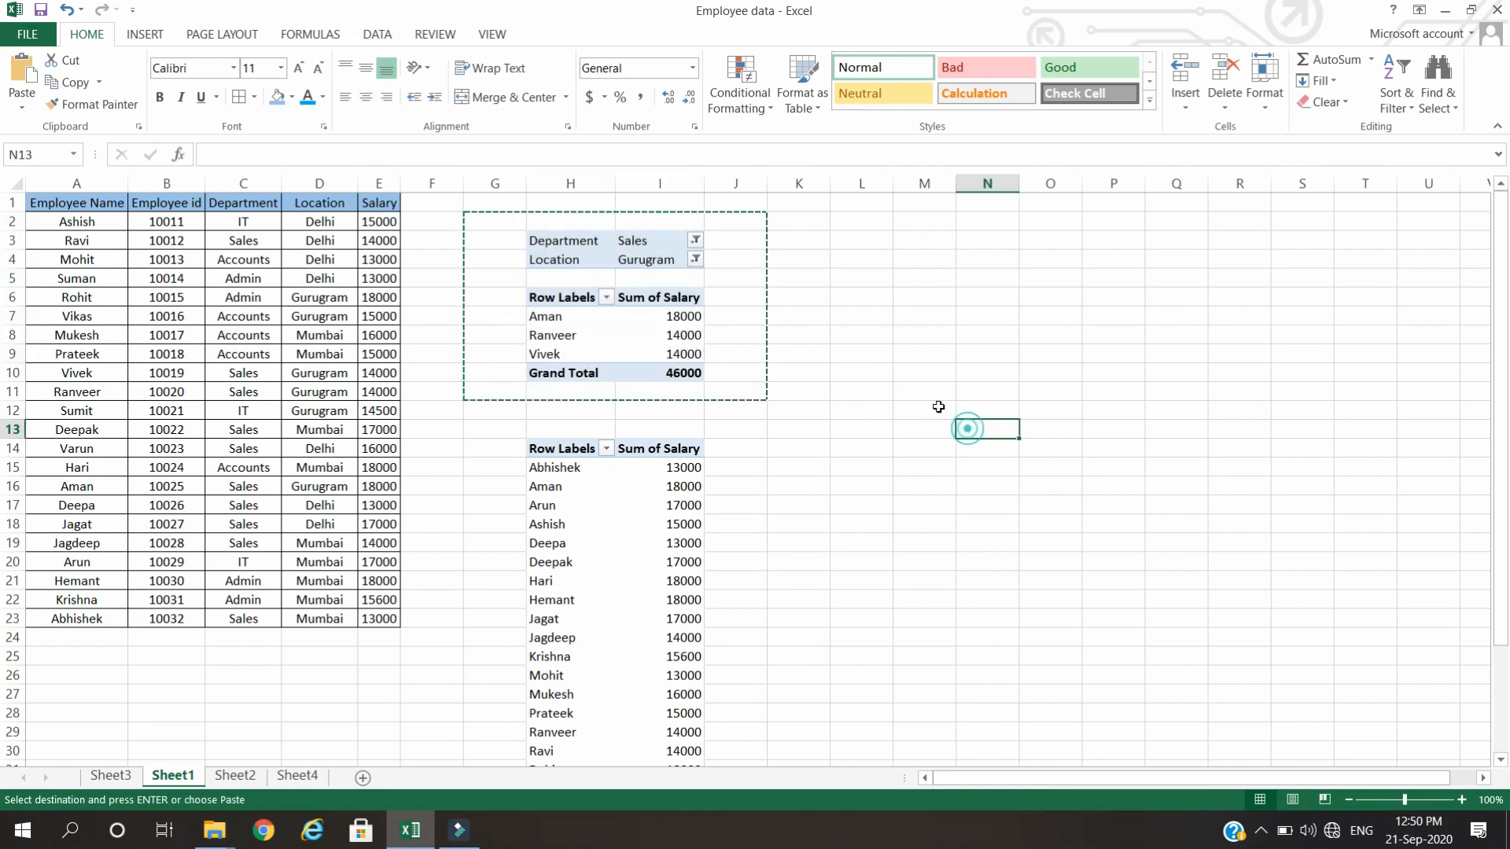
{"action": "left_click_drag", "start_coordinate": [505, 222], "coordinate": [735, 407]}
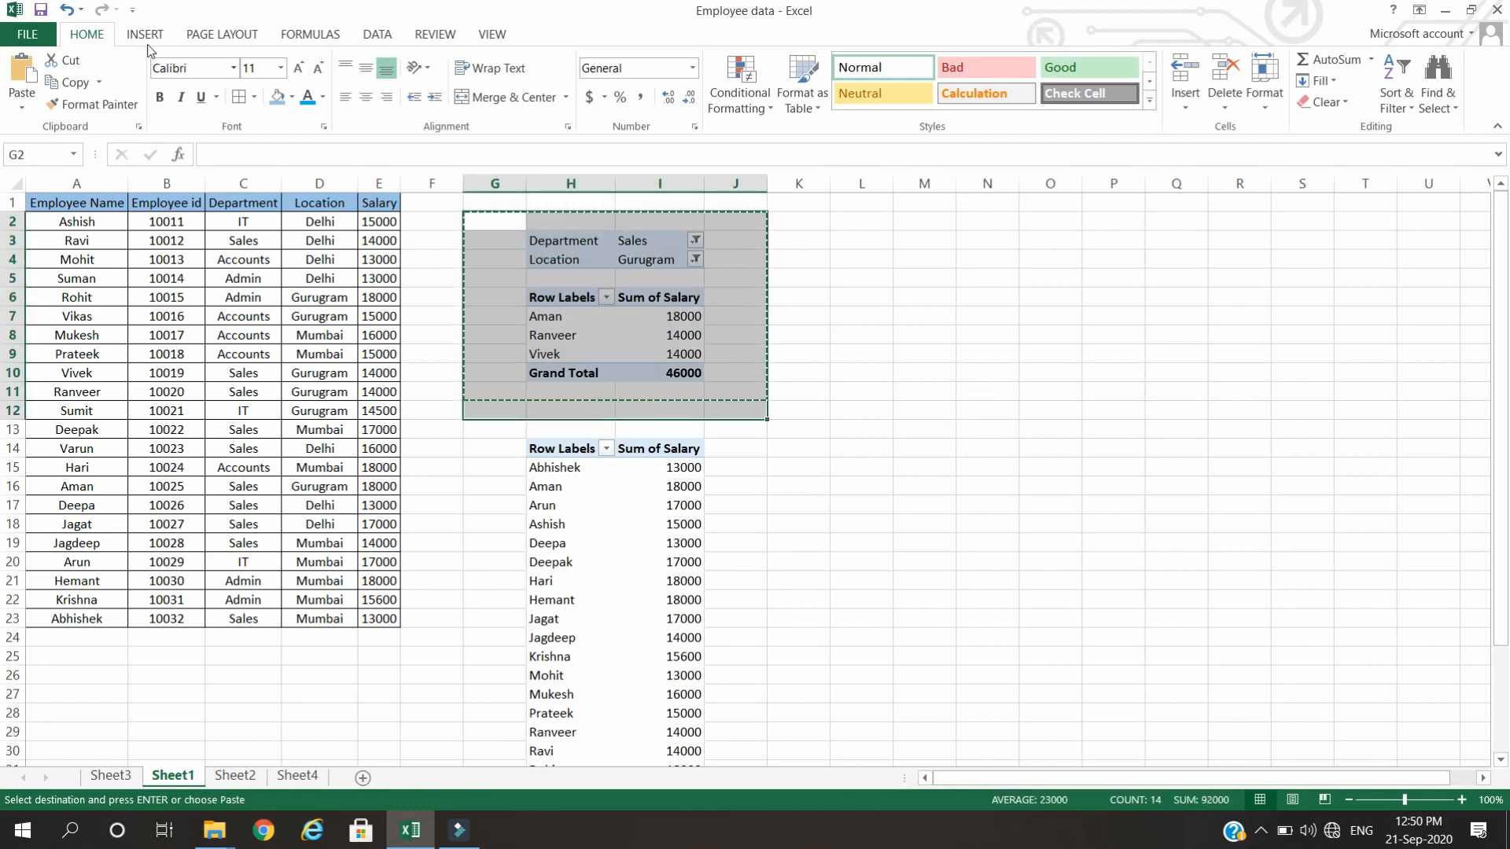
{"action": "left_click", "coordinate": [1347, 102]}
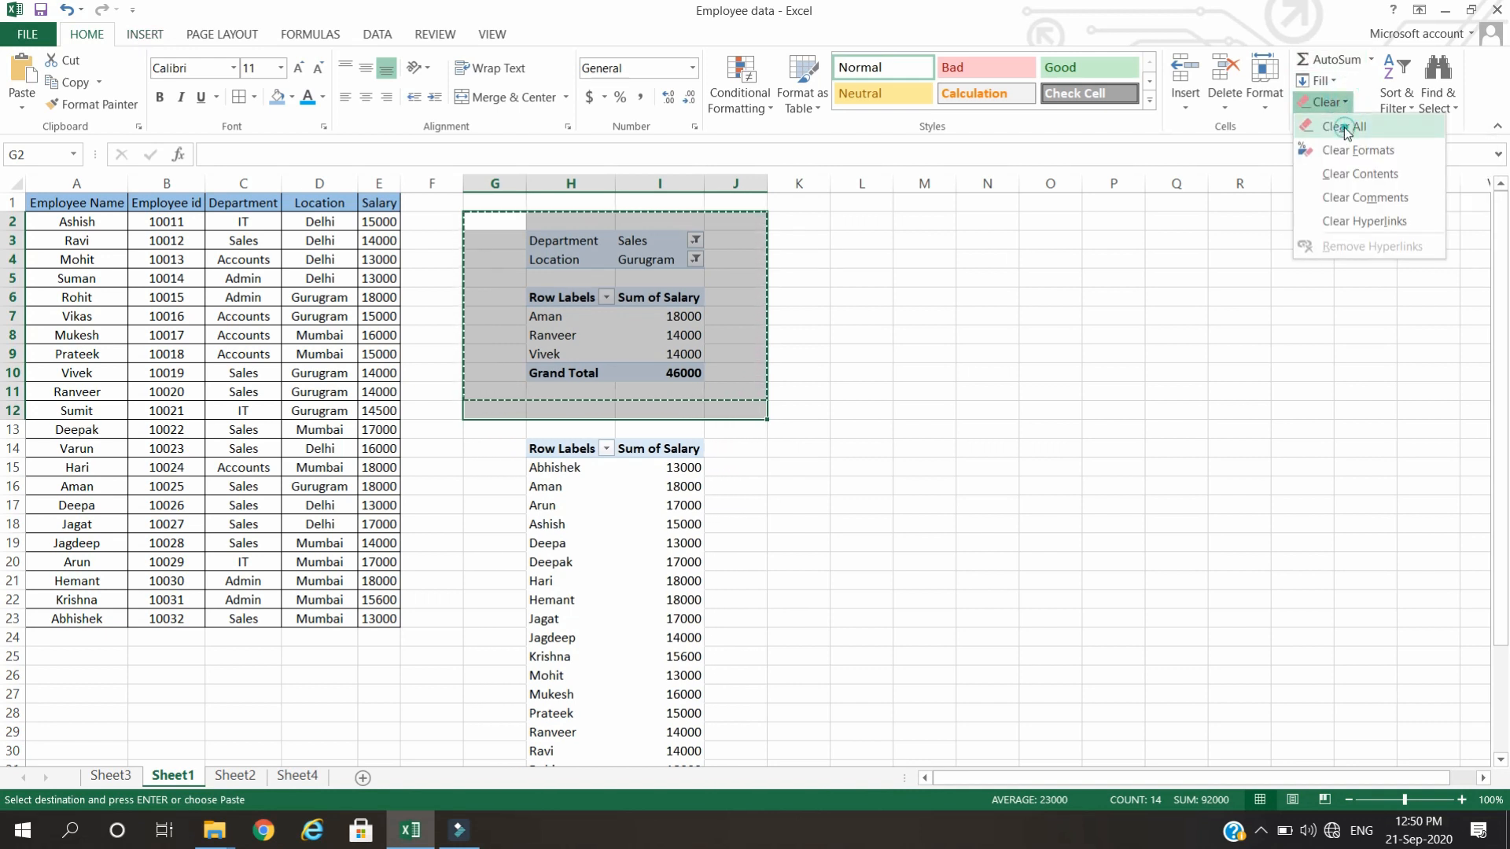
{"action": "left_click", "coordinate": [1343, 126]}
Remove the remaining PivotTable from Sheet1 by clearing everything in the range G13:J38.
{"action": "left_click_drag", "start_coordinate": [503, 441], "coordinate": [753, 756]}
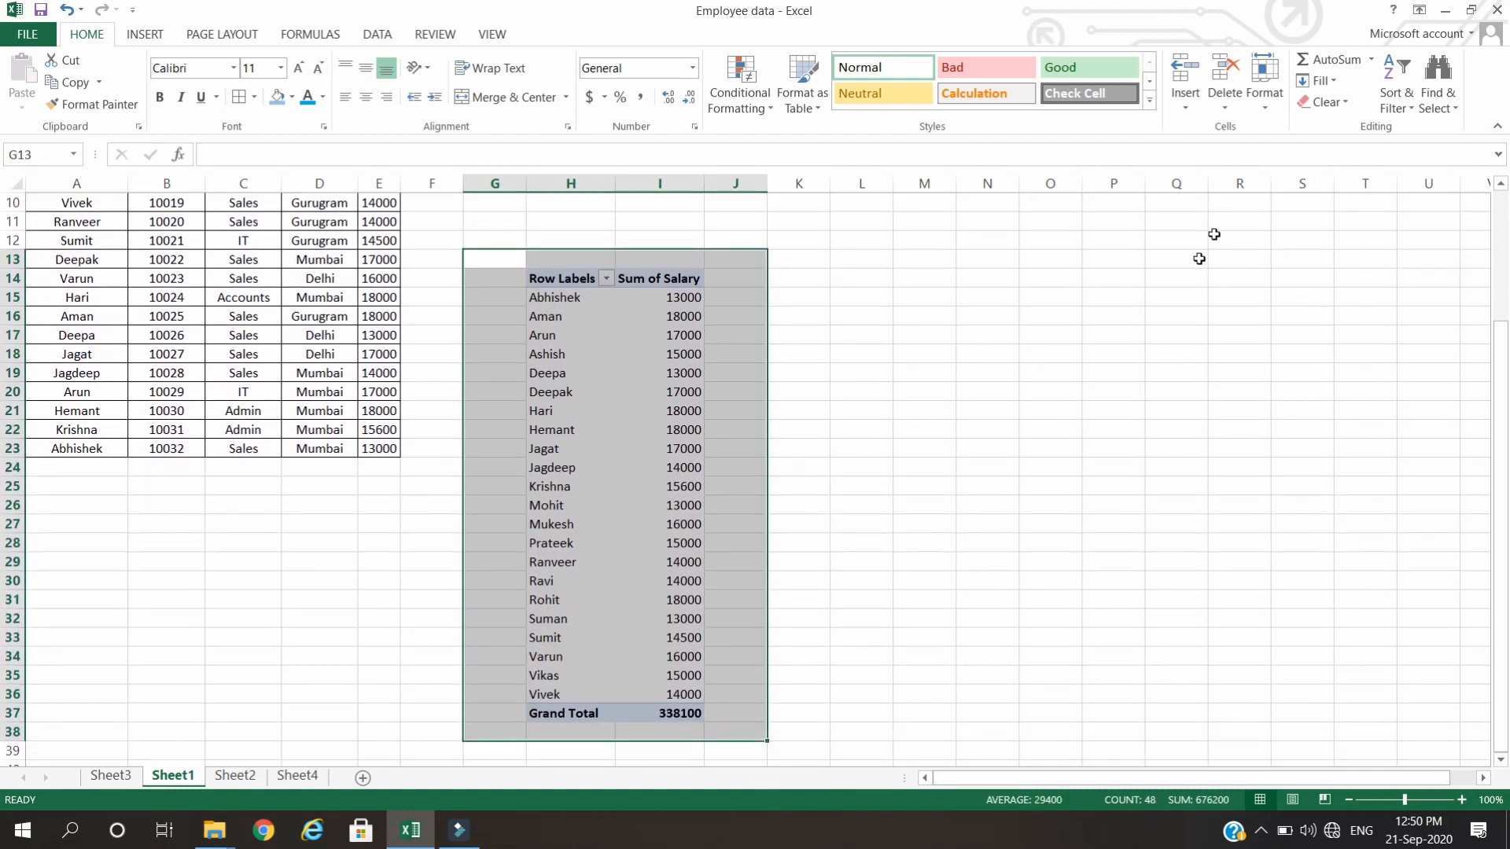
{"action": "left_click", "coordinate": [1334, 102]}
{"action": "left_click", "coordinate": [1337, 125]}
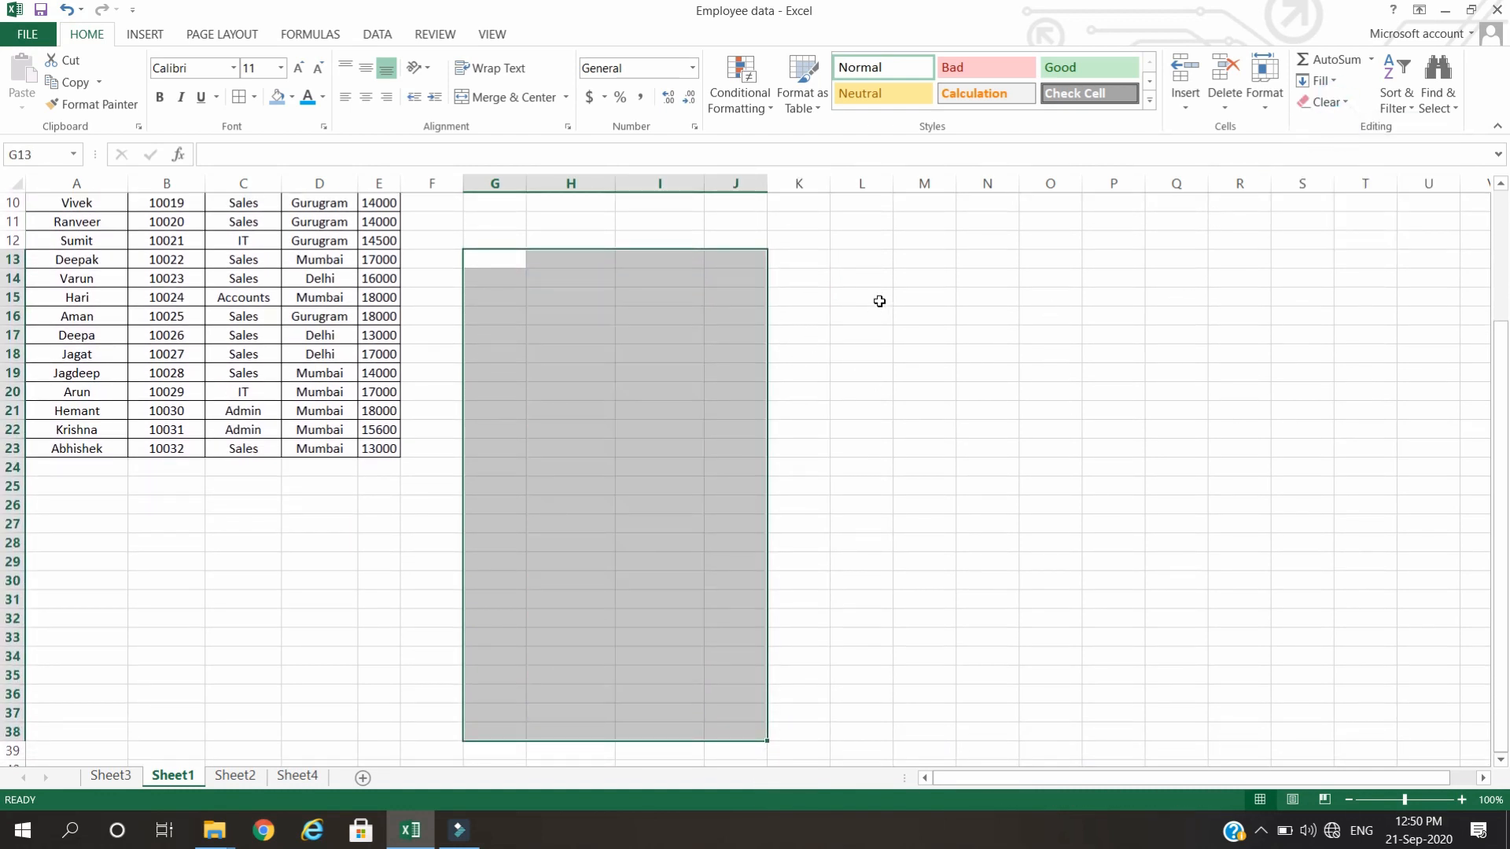
{"action": "left_click", "coordinate": [873, 299]}
Review the PivotTables on Sheet2, Sheet4 and Sheet3, and return to the employee data on Sheet1.
{"action": "left_click", "coordinate": [247, 776]}
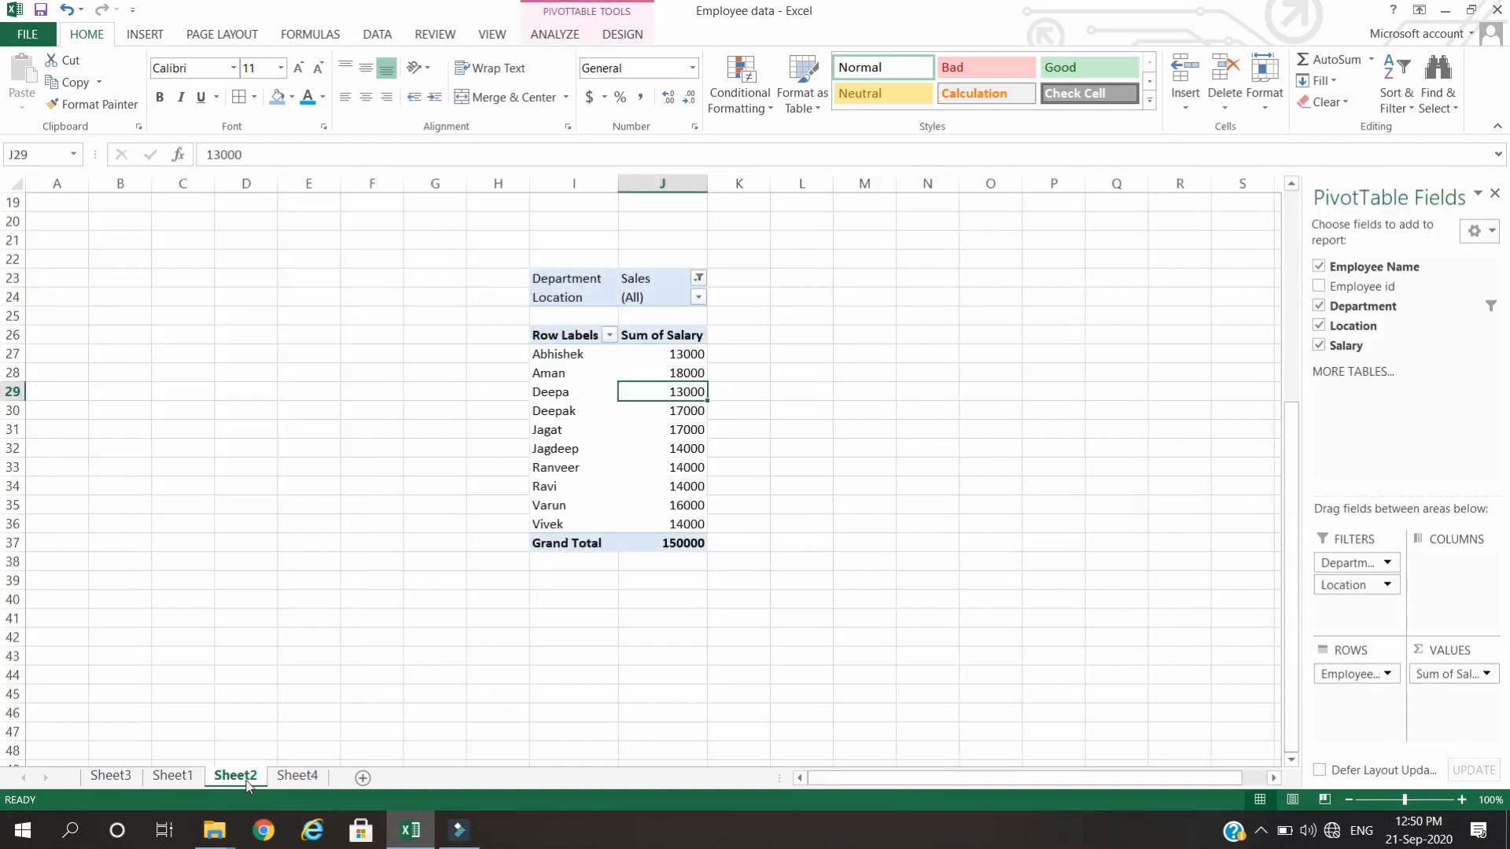
{"action": "left_click", "coordinate": [298, 779]}
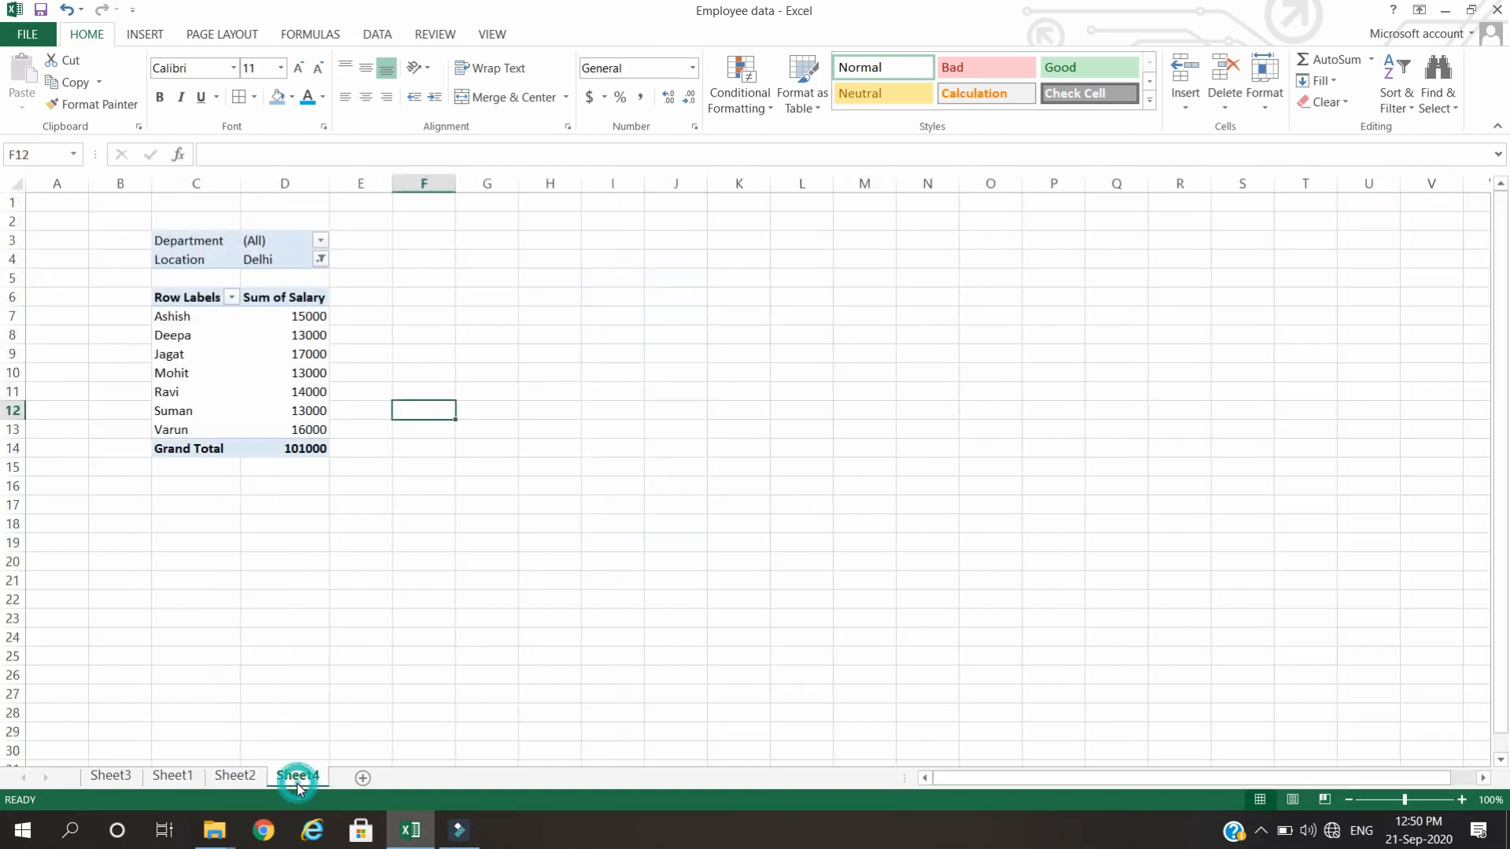
{"action": "left_click", "coordinate": [172, 777]}
{"action": "left_click", "coordinate": [124, 777]}
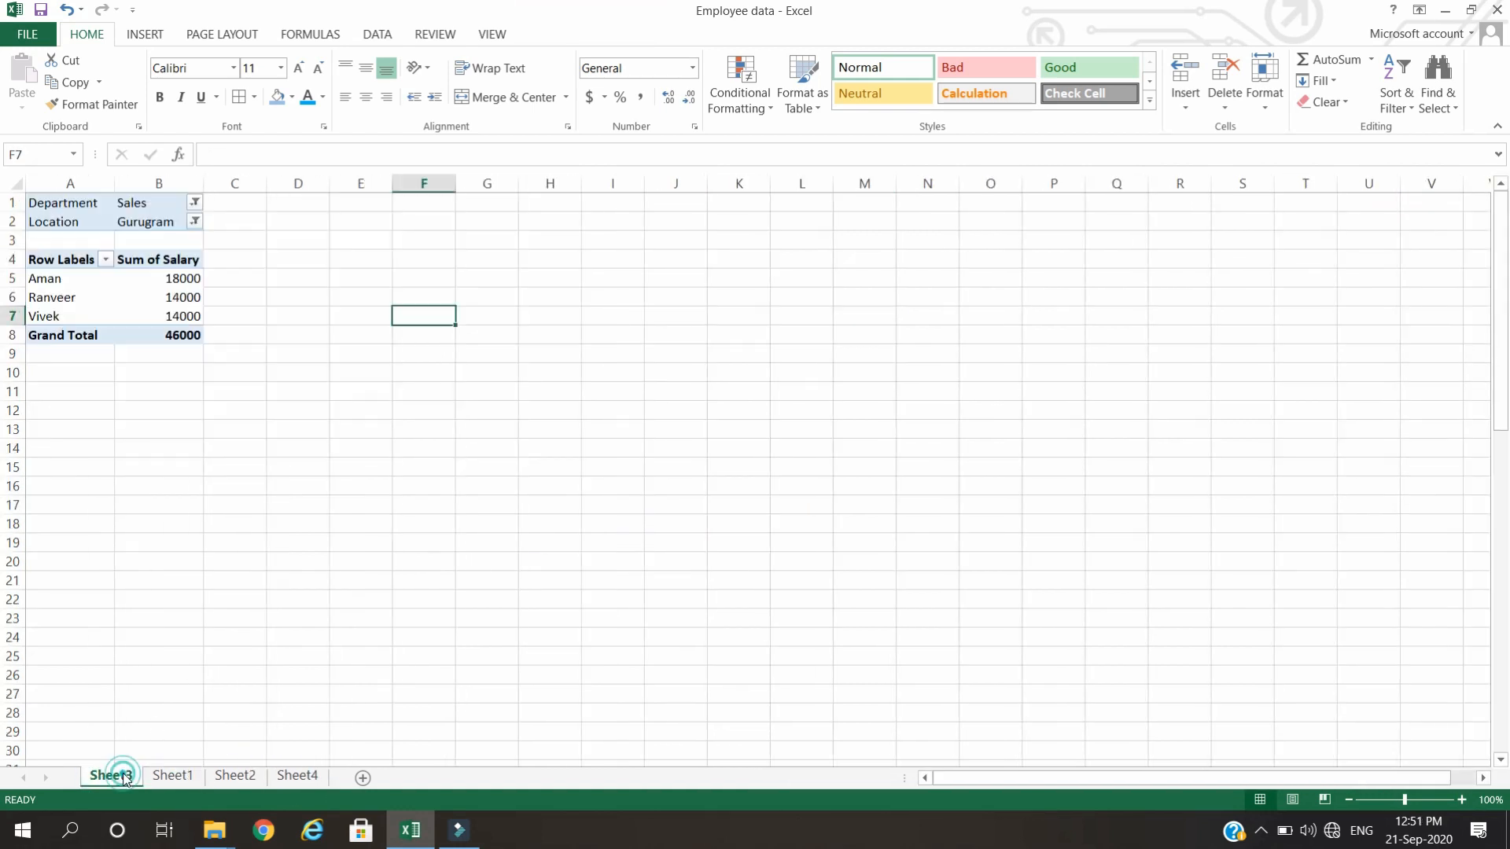
{"action": "left_click", "coordinate": [171, 777]}
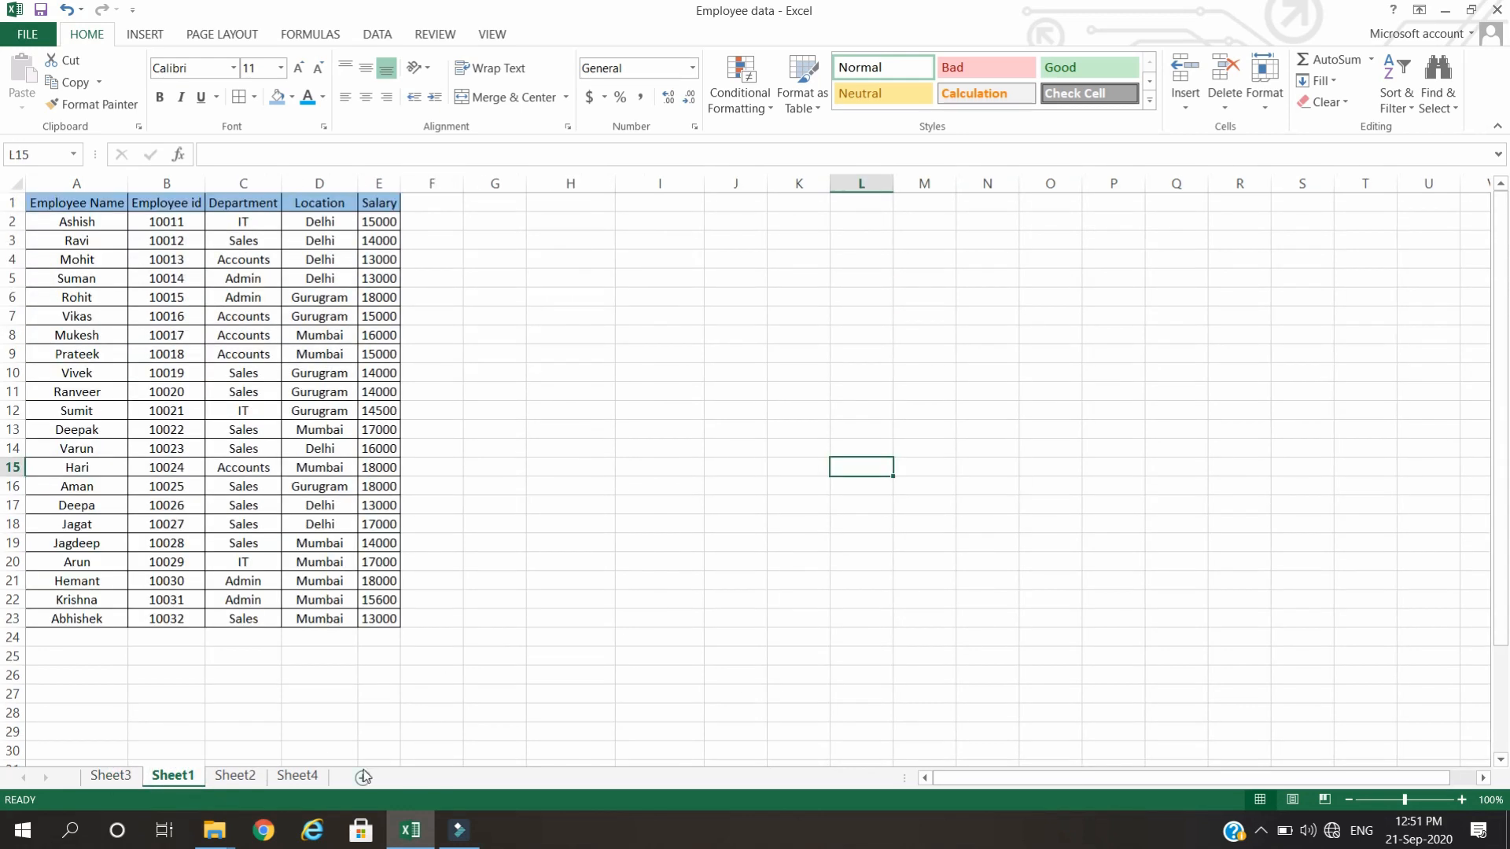